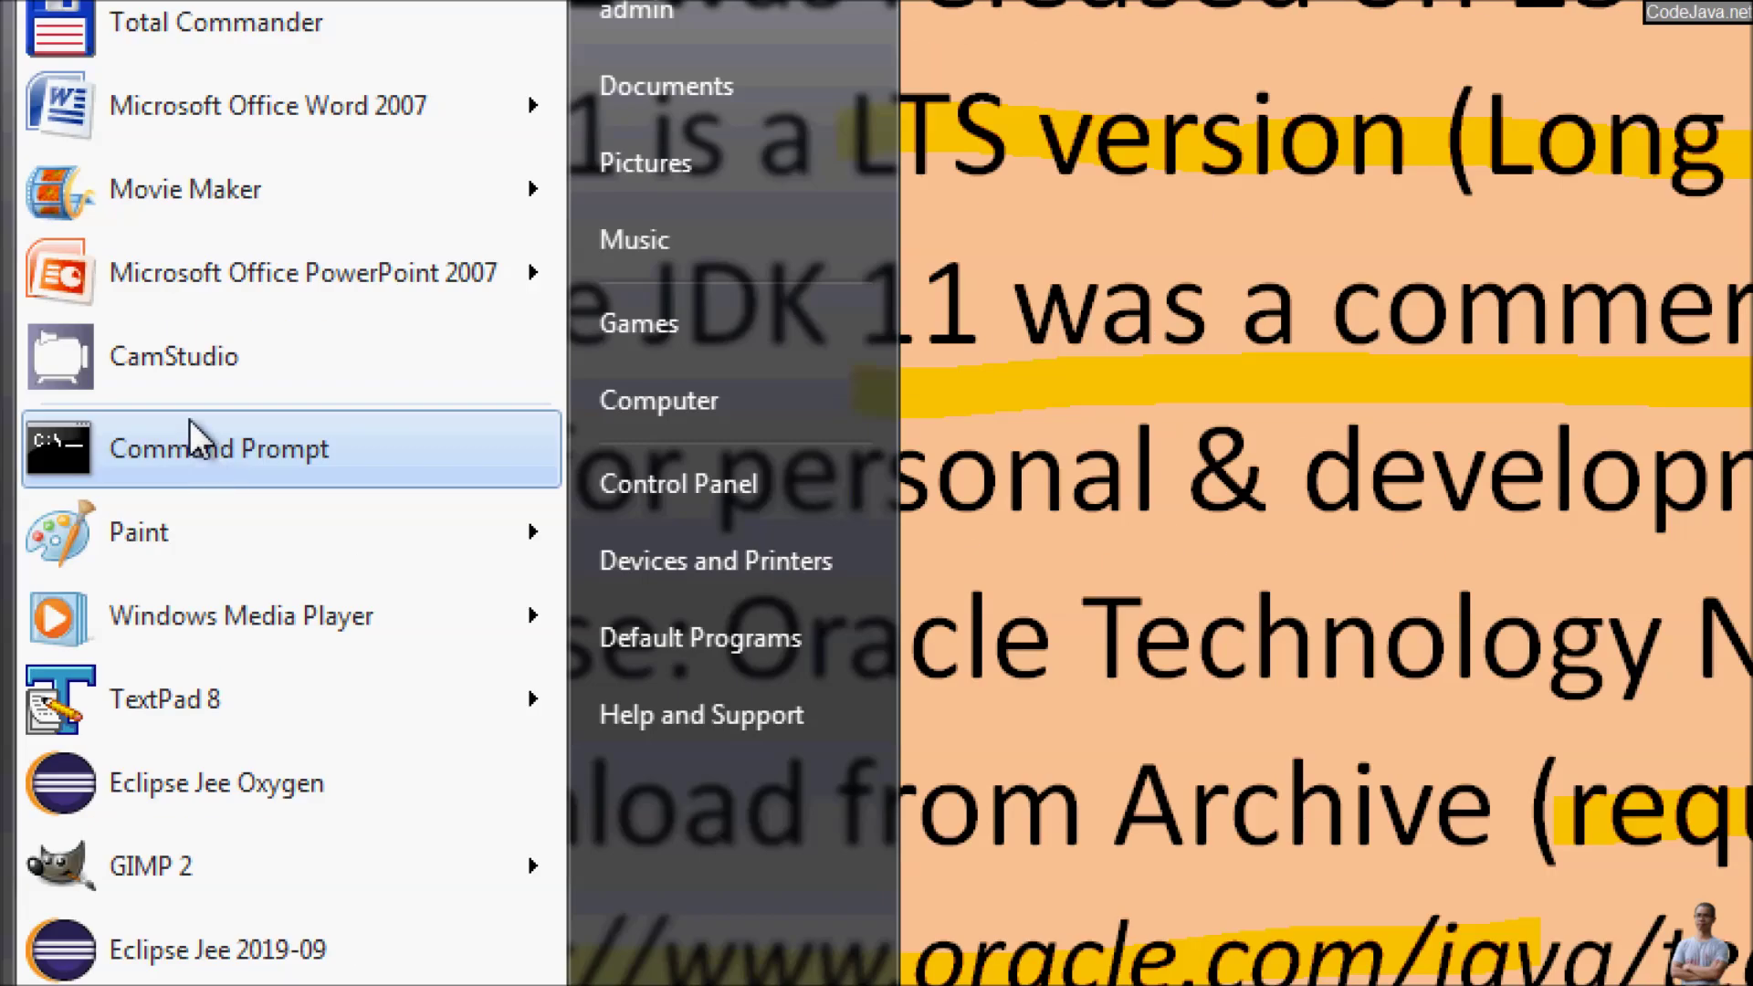
- Run java -version in a new Command Prompt, which shows Java 1.8.0_144 is installed
click(189, 442)
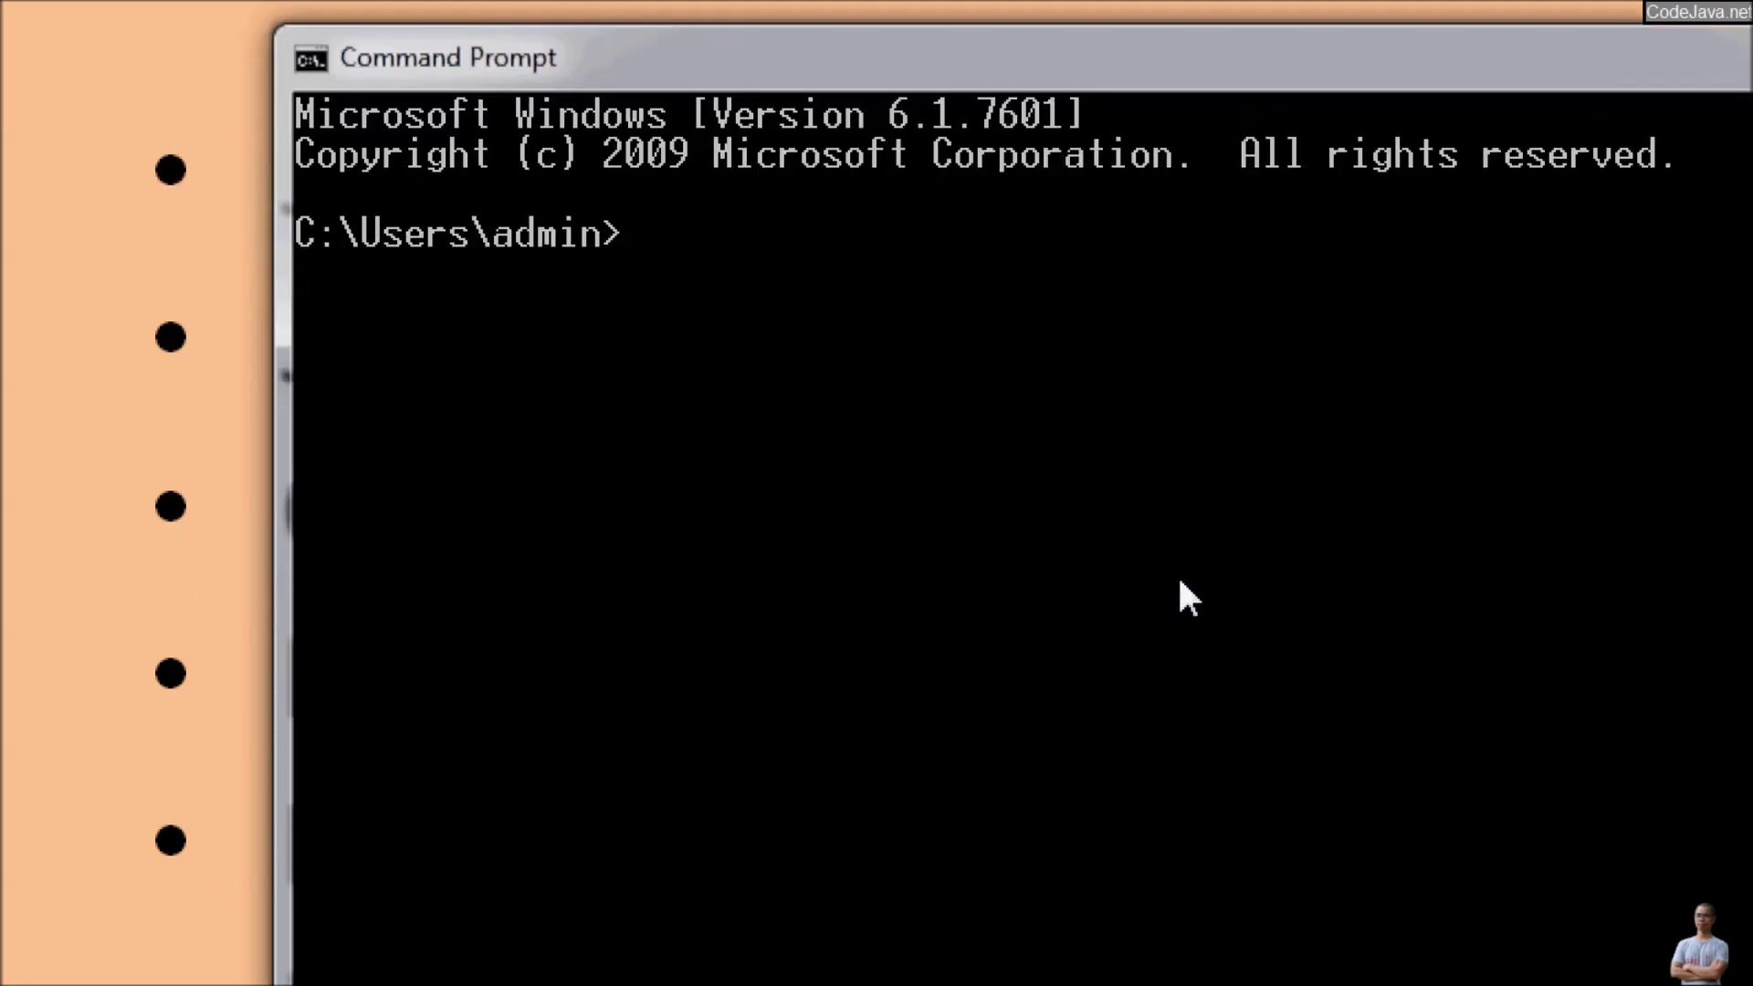
text(java -versi)
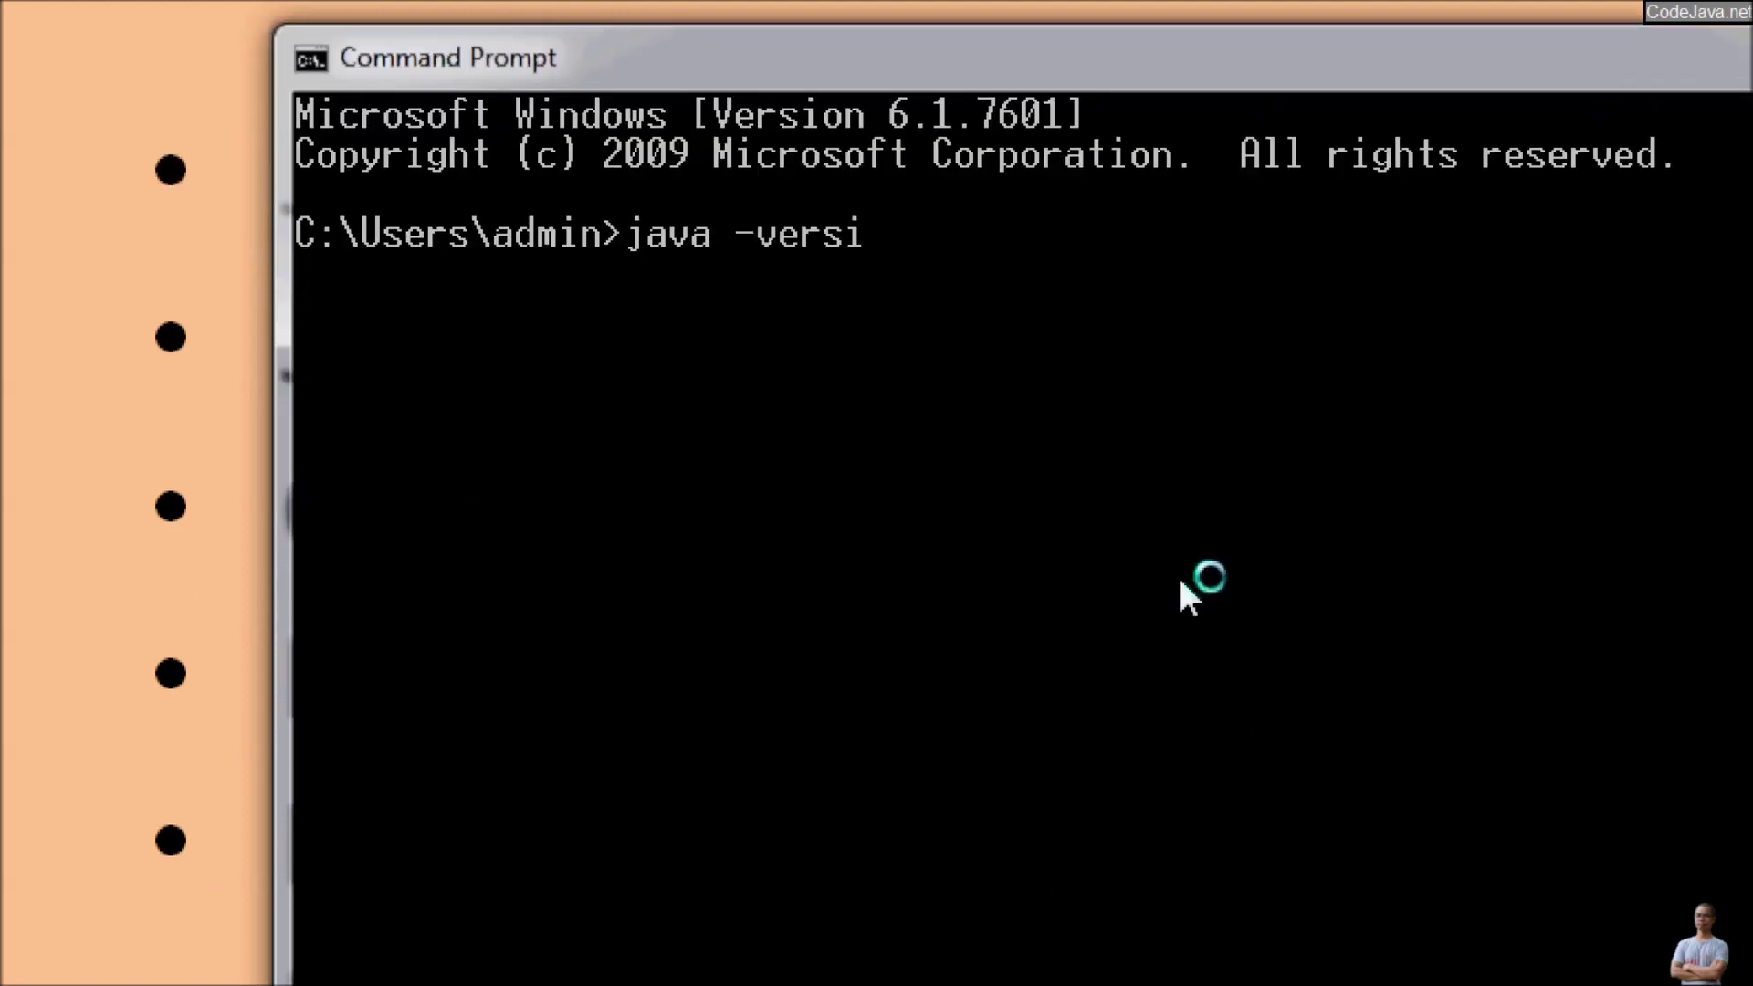
text(on)
key(Return)
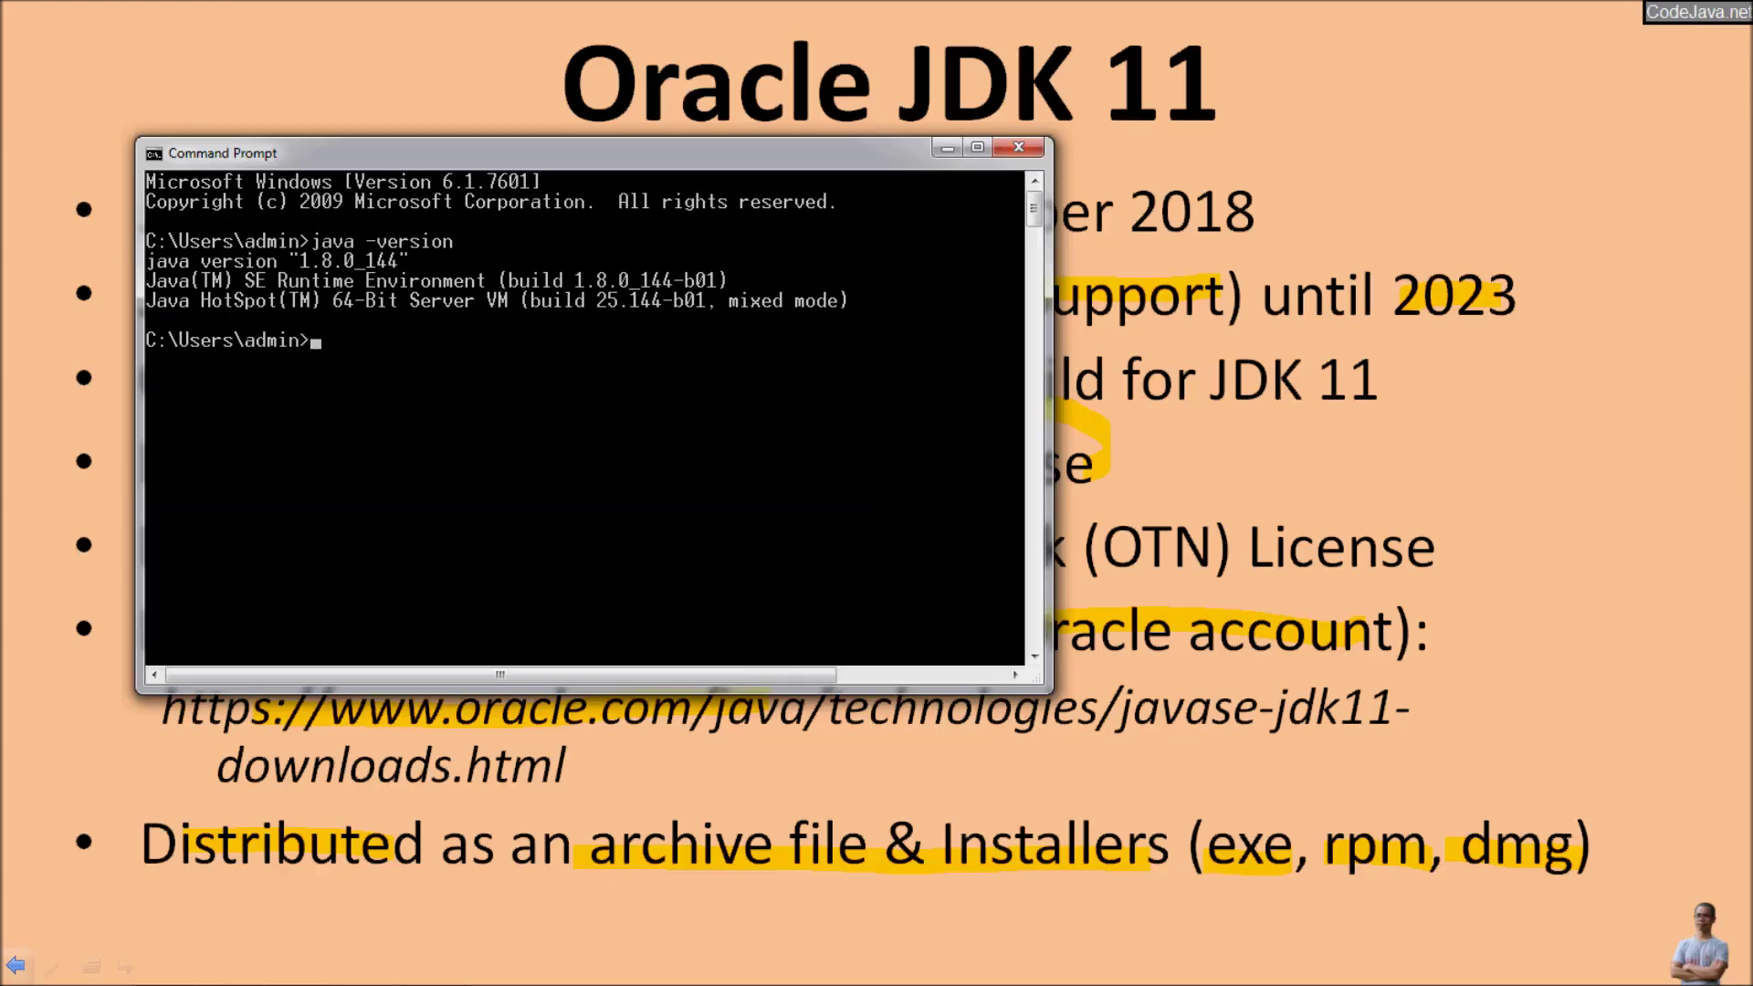
key(alt+Tab)
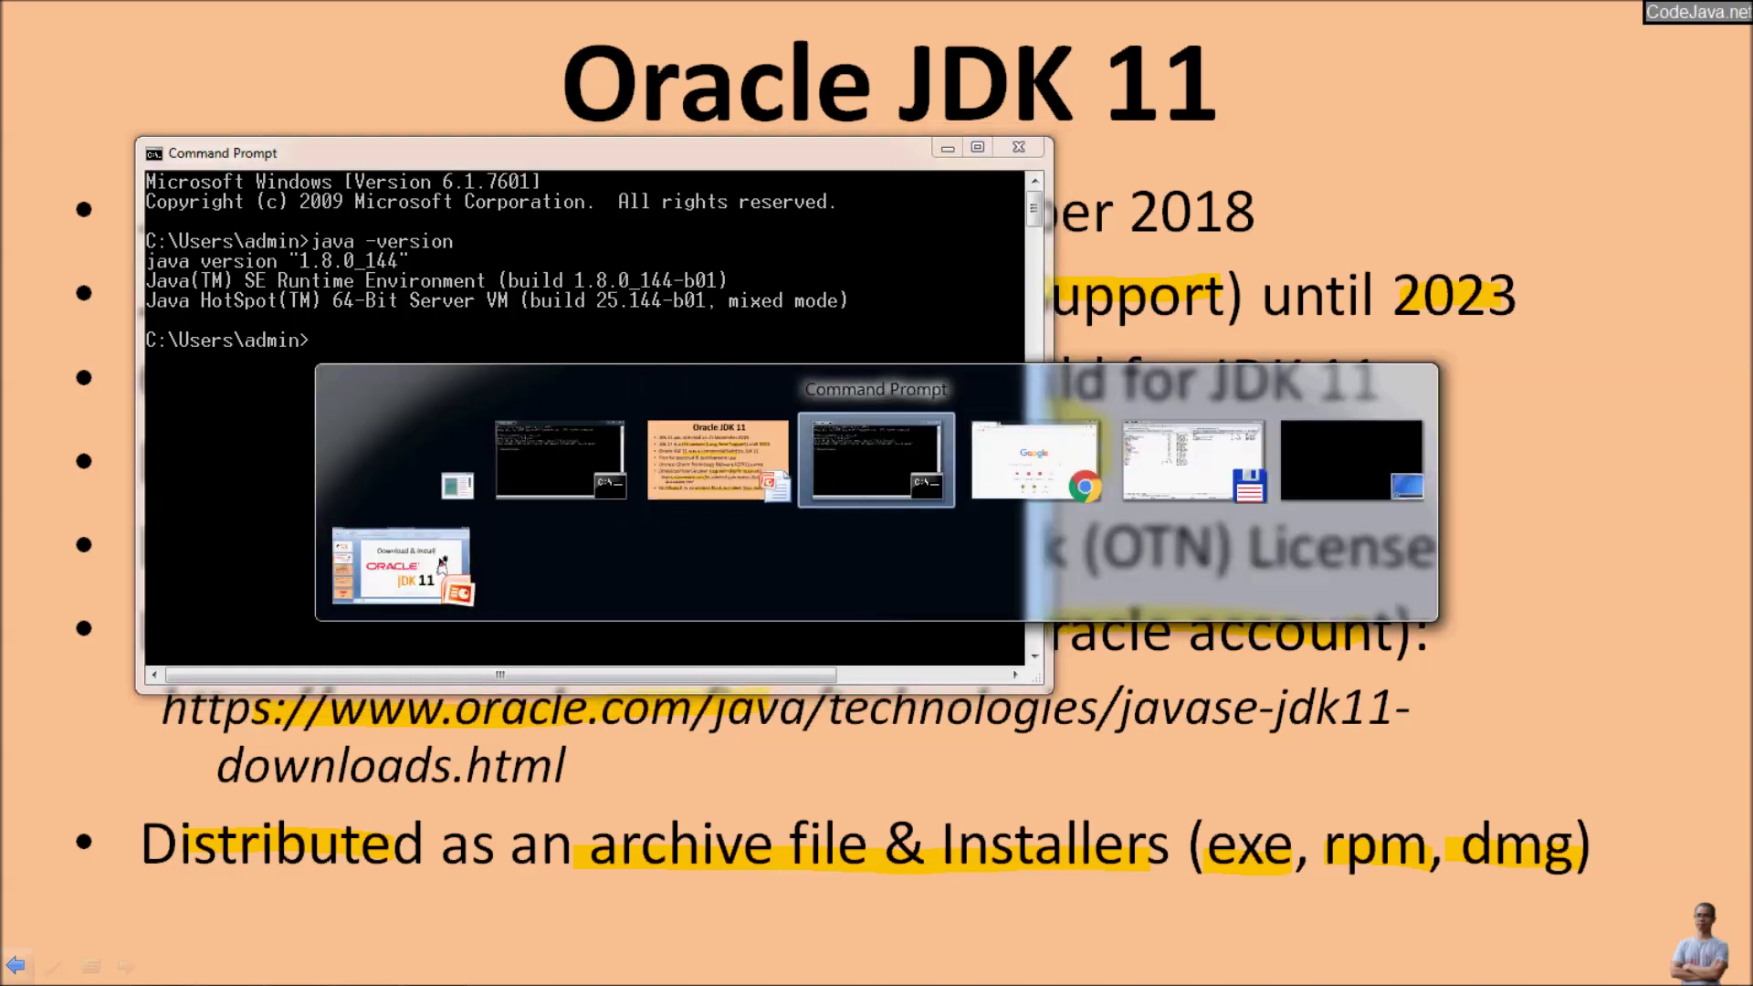
- Search Google for 'download jdk 11' and open Oracle's JDK 11 downloads page
key(alt+Tab)
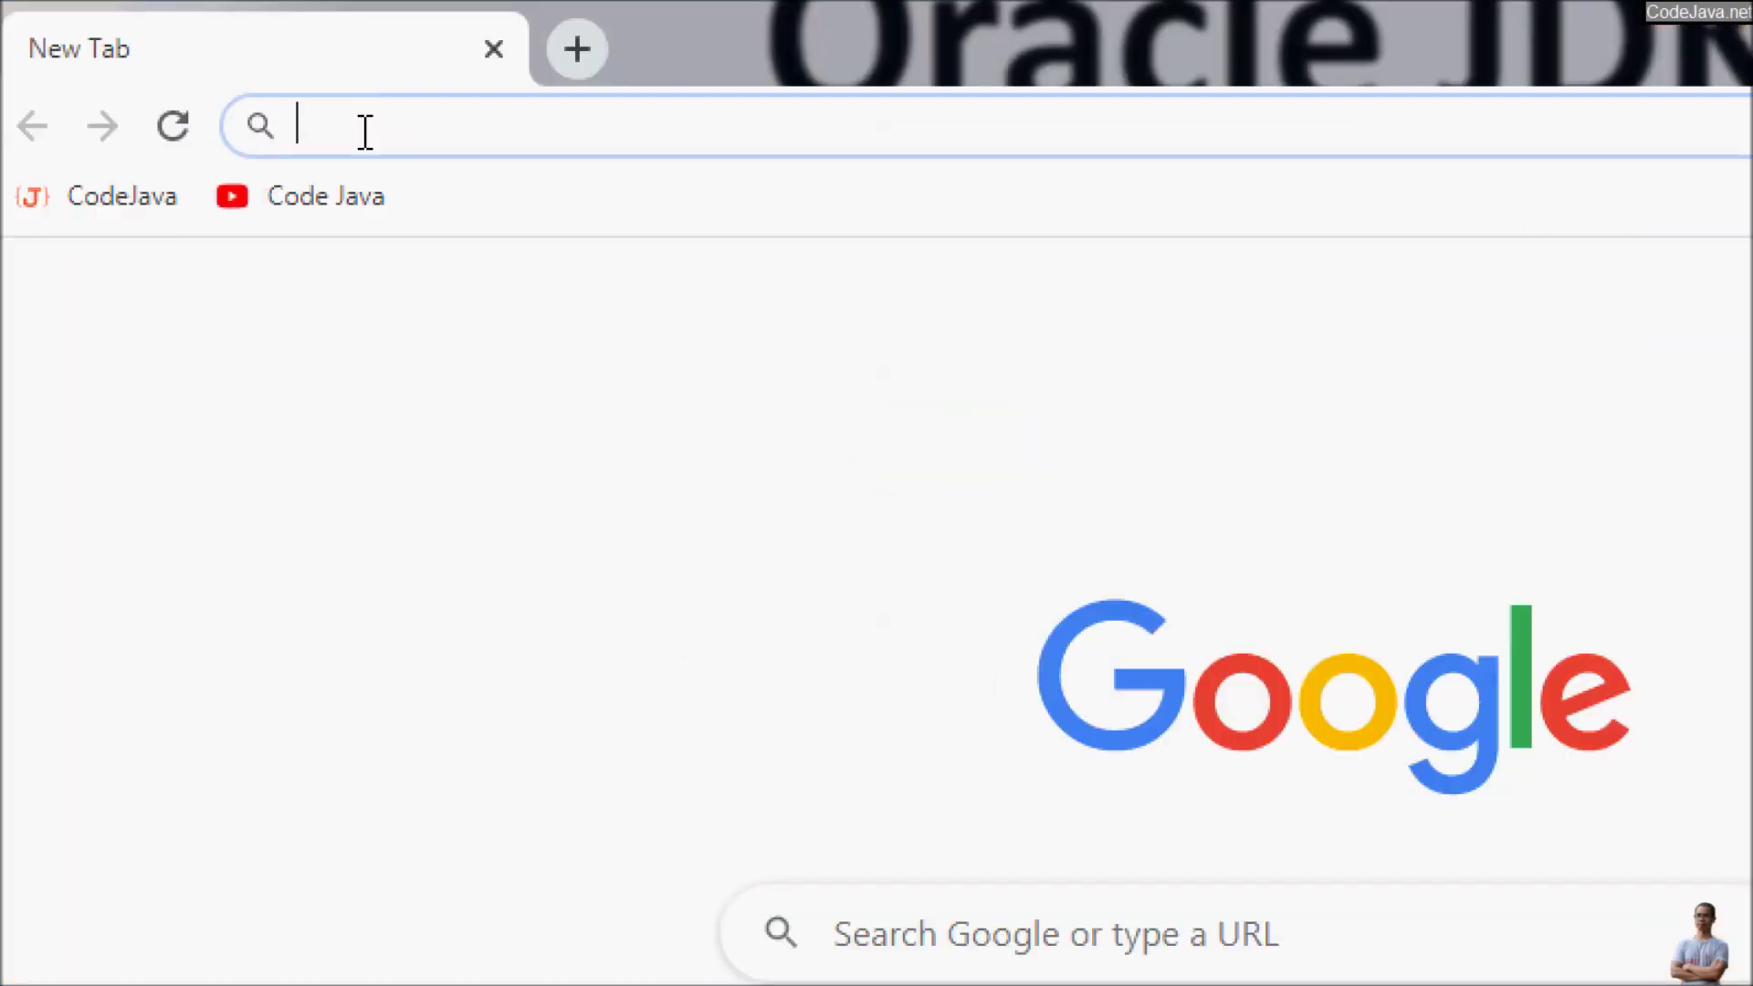
text(download jdk )
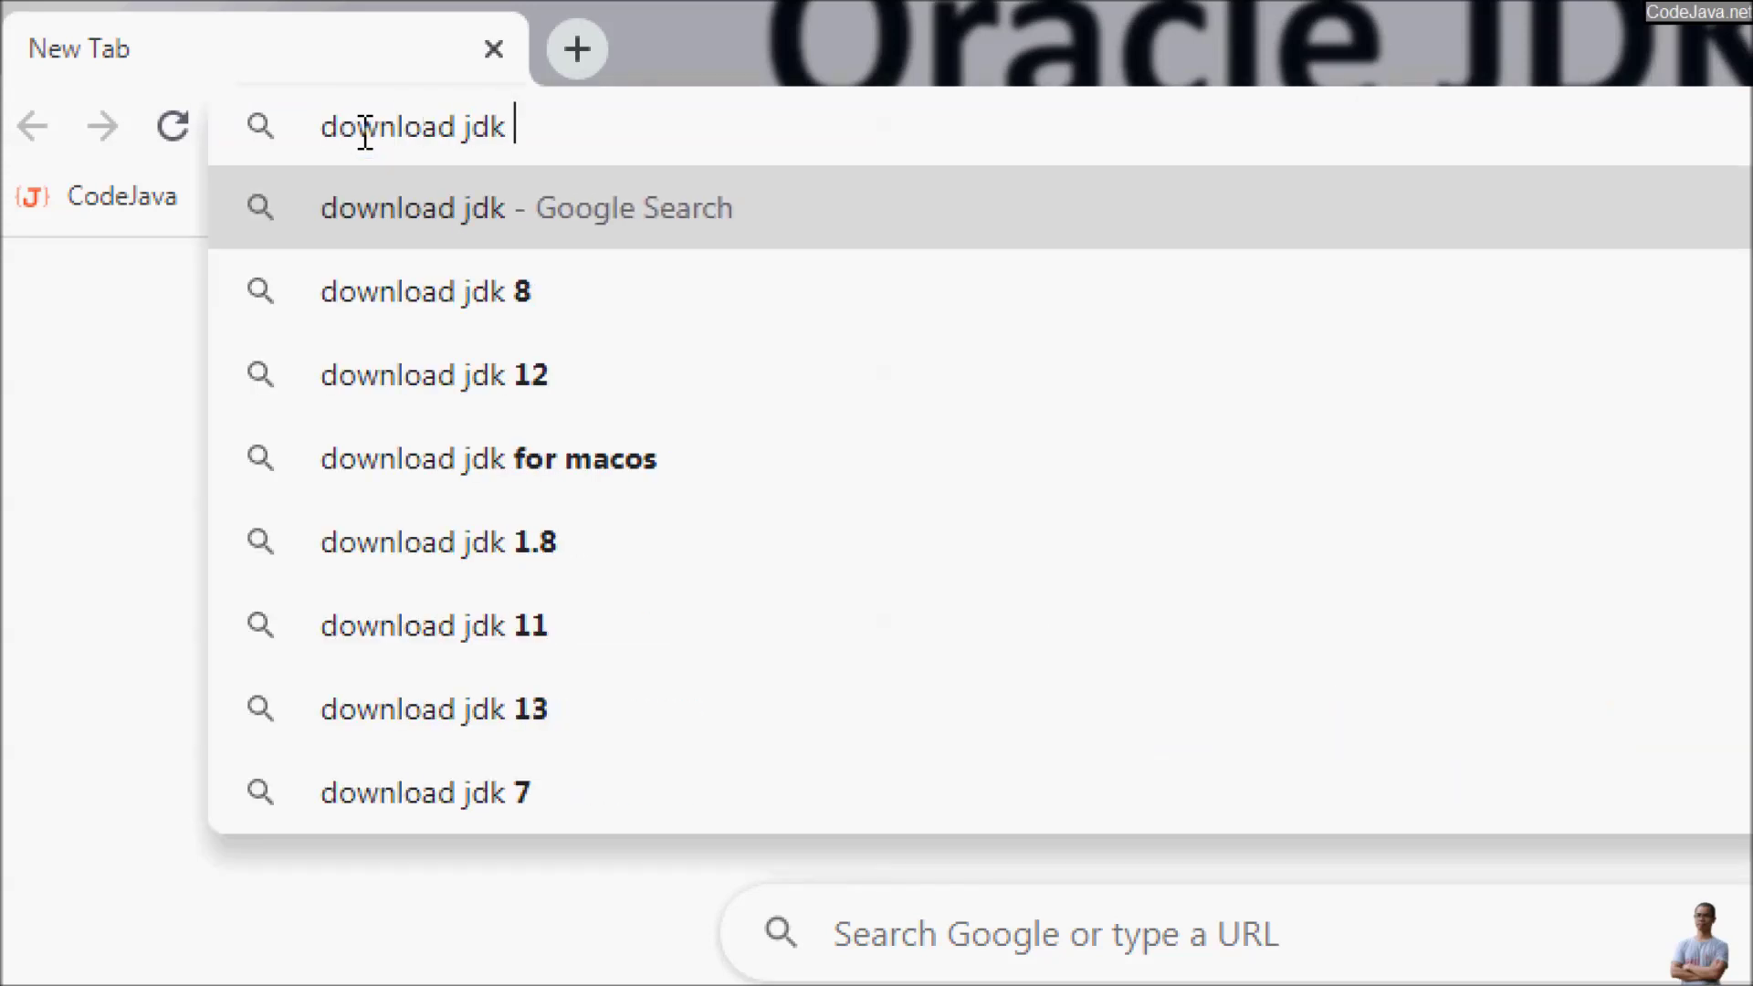
text(11)
key(Return)
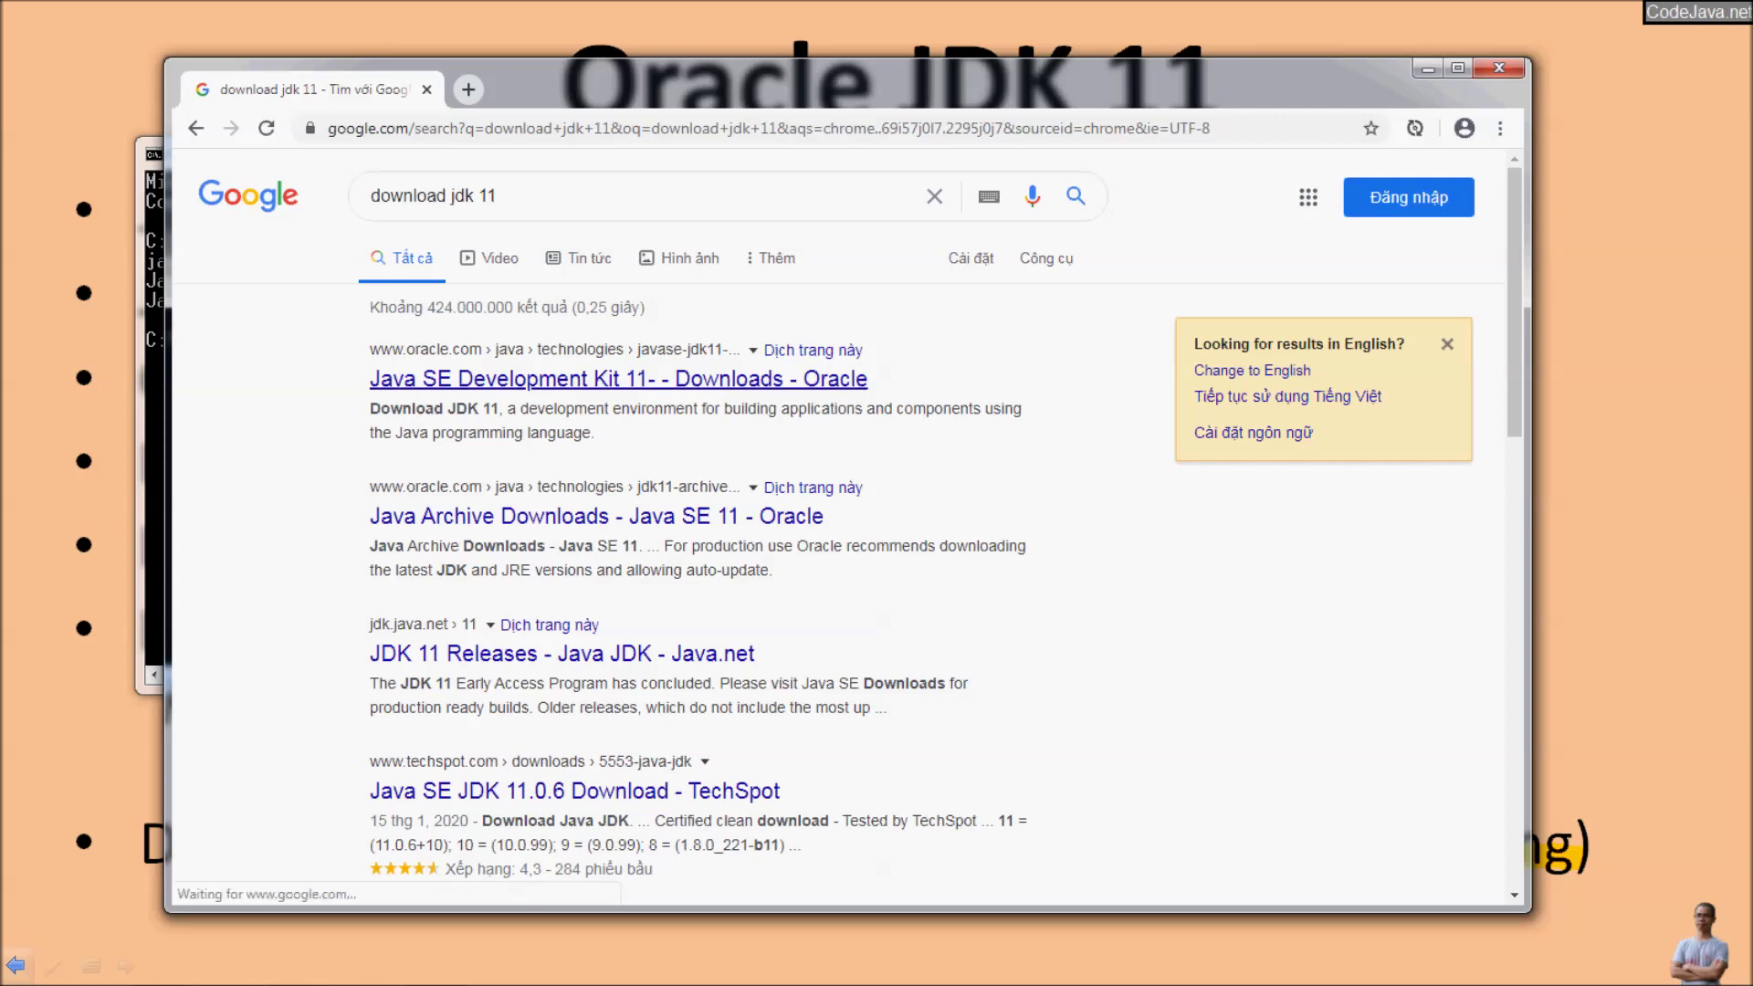
click(618, 378)
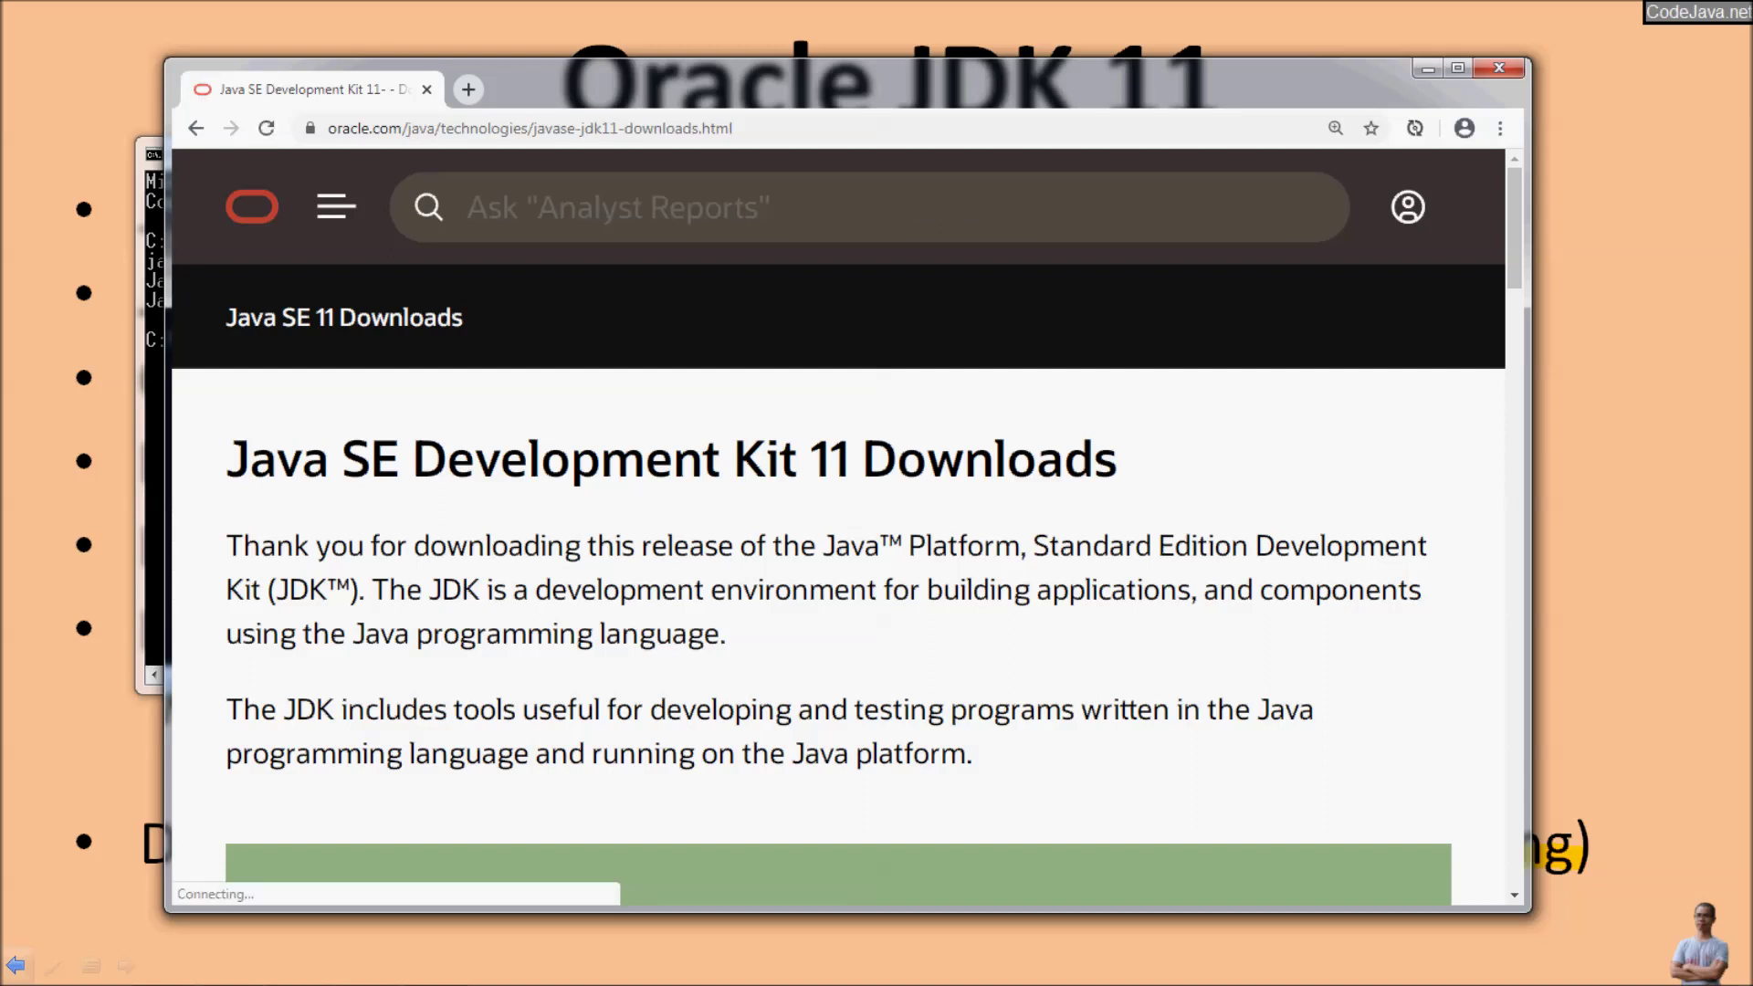
- Find the JDK 11.0.7 file table and request the jdk-11.0.7_windows-x64_bin.exe download
scroll(491, 598, down, 10)
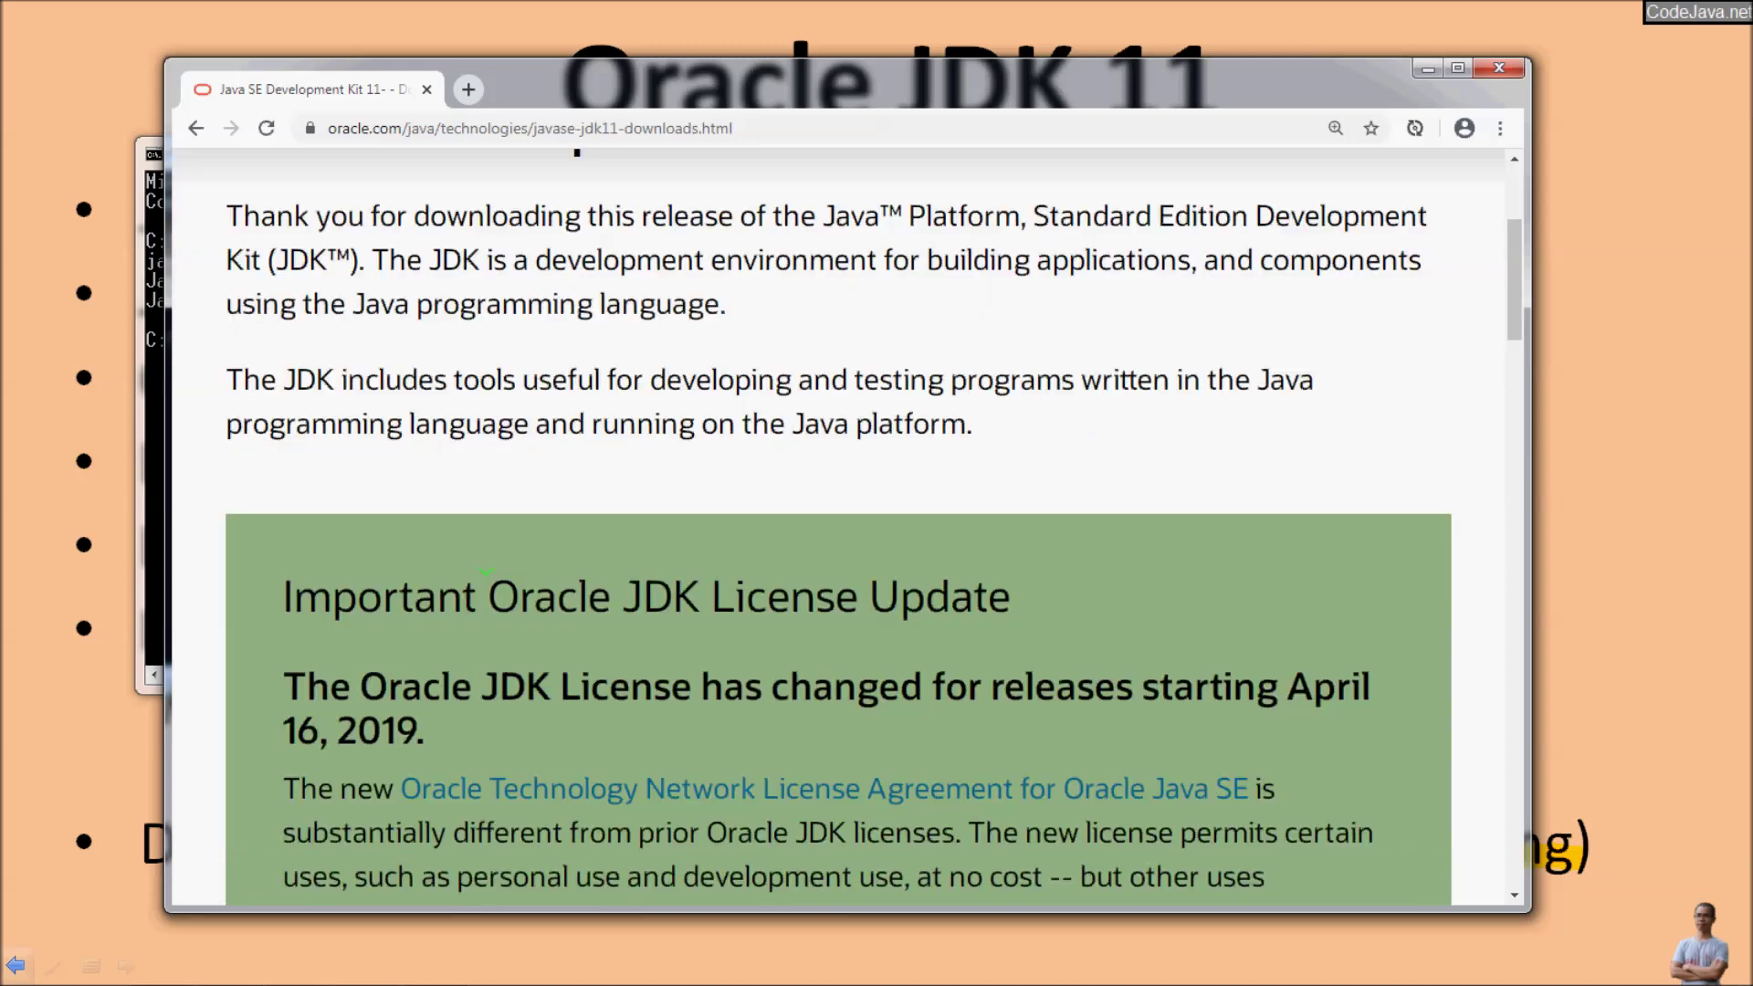
scroll(491, 598, down, 10)
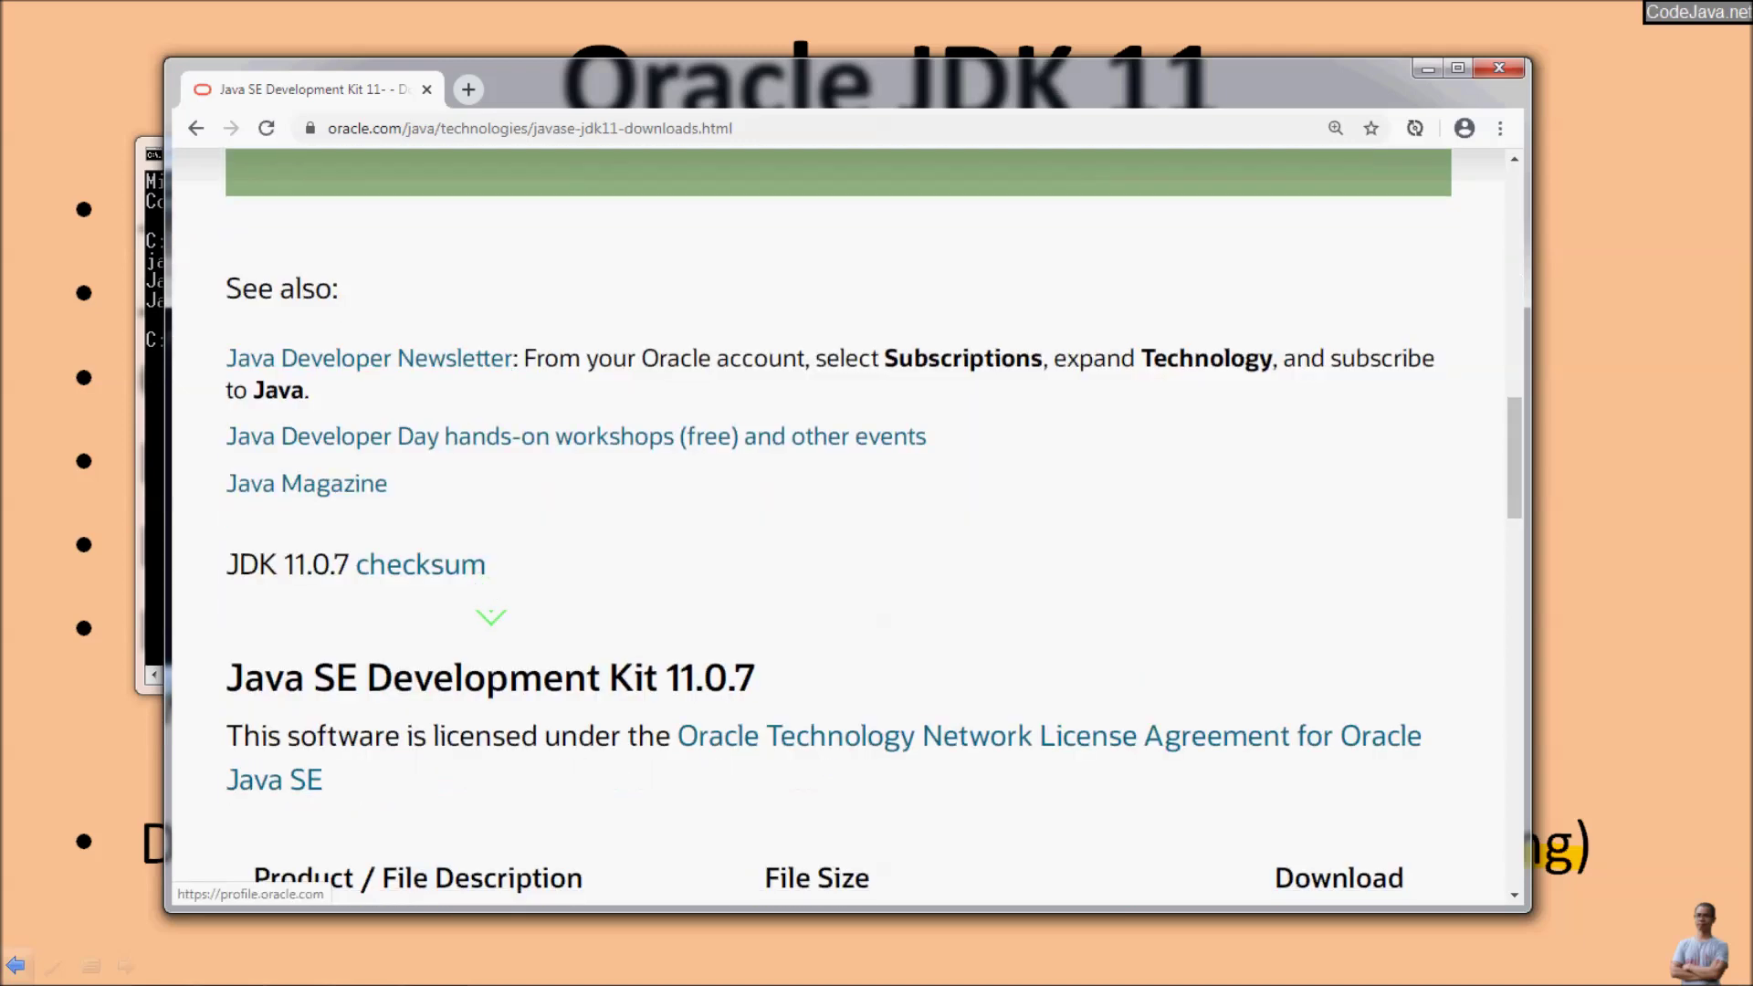
scroll(490, 621, down, 4)
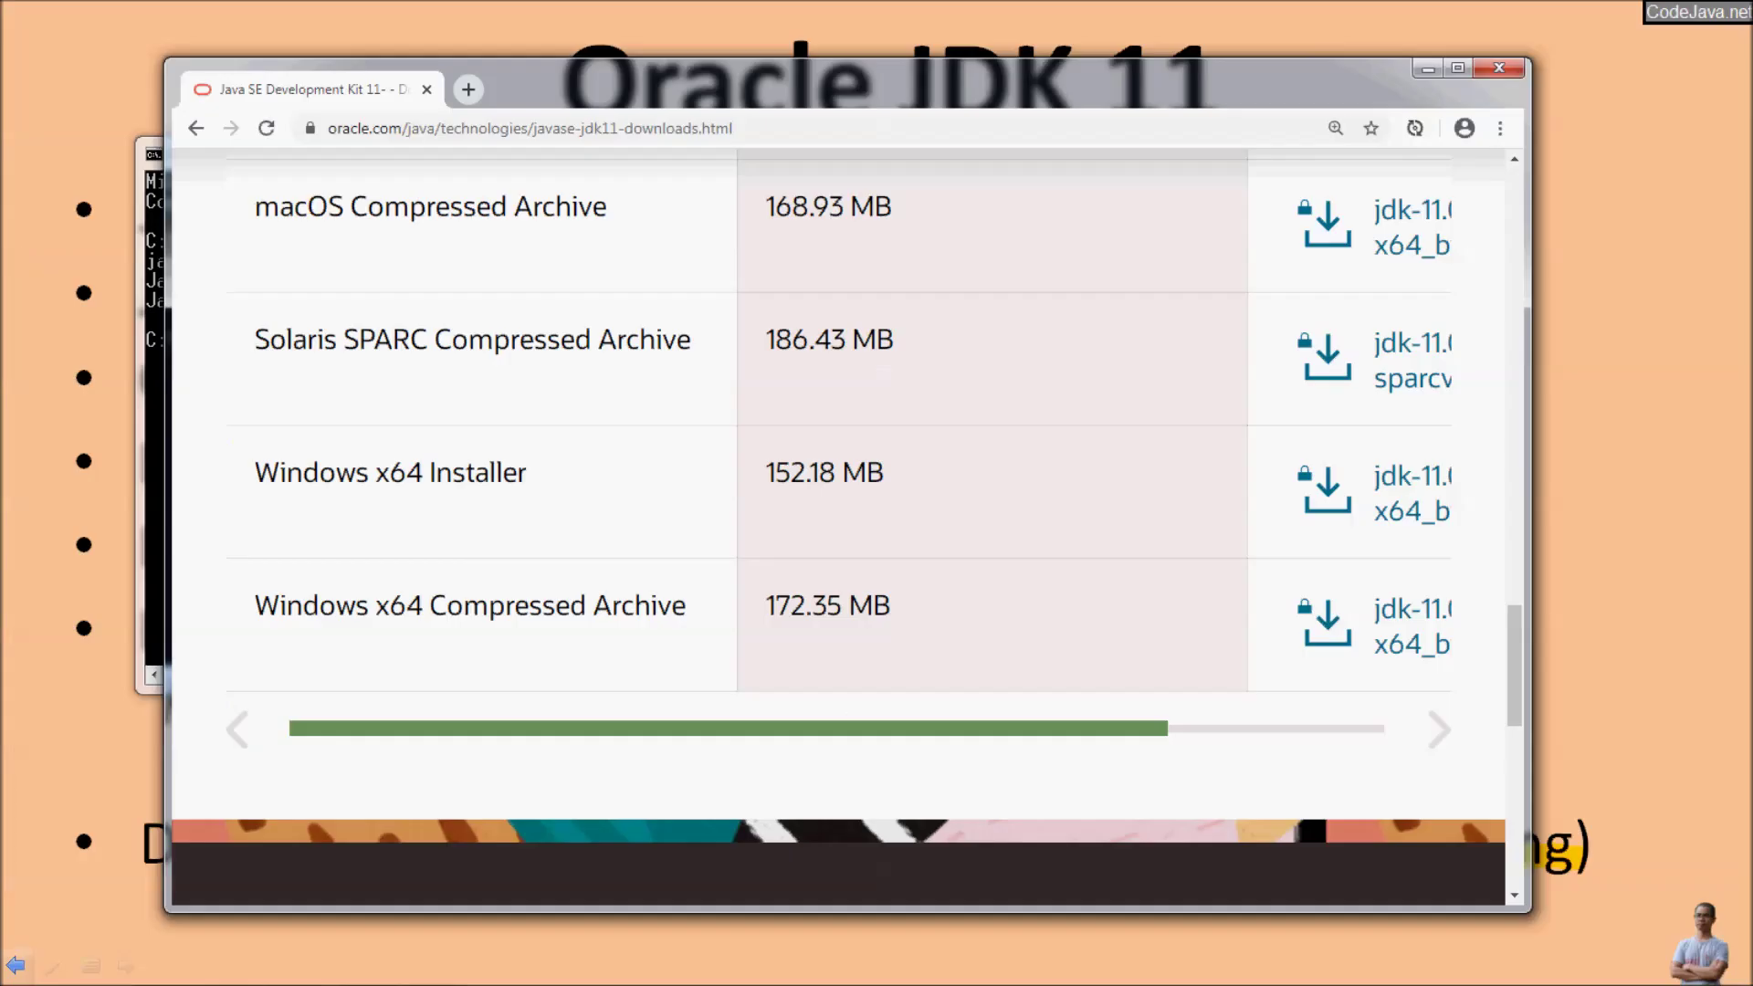
key(ctrl+a)
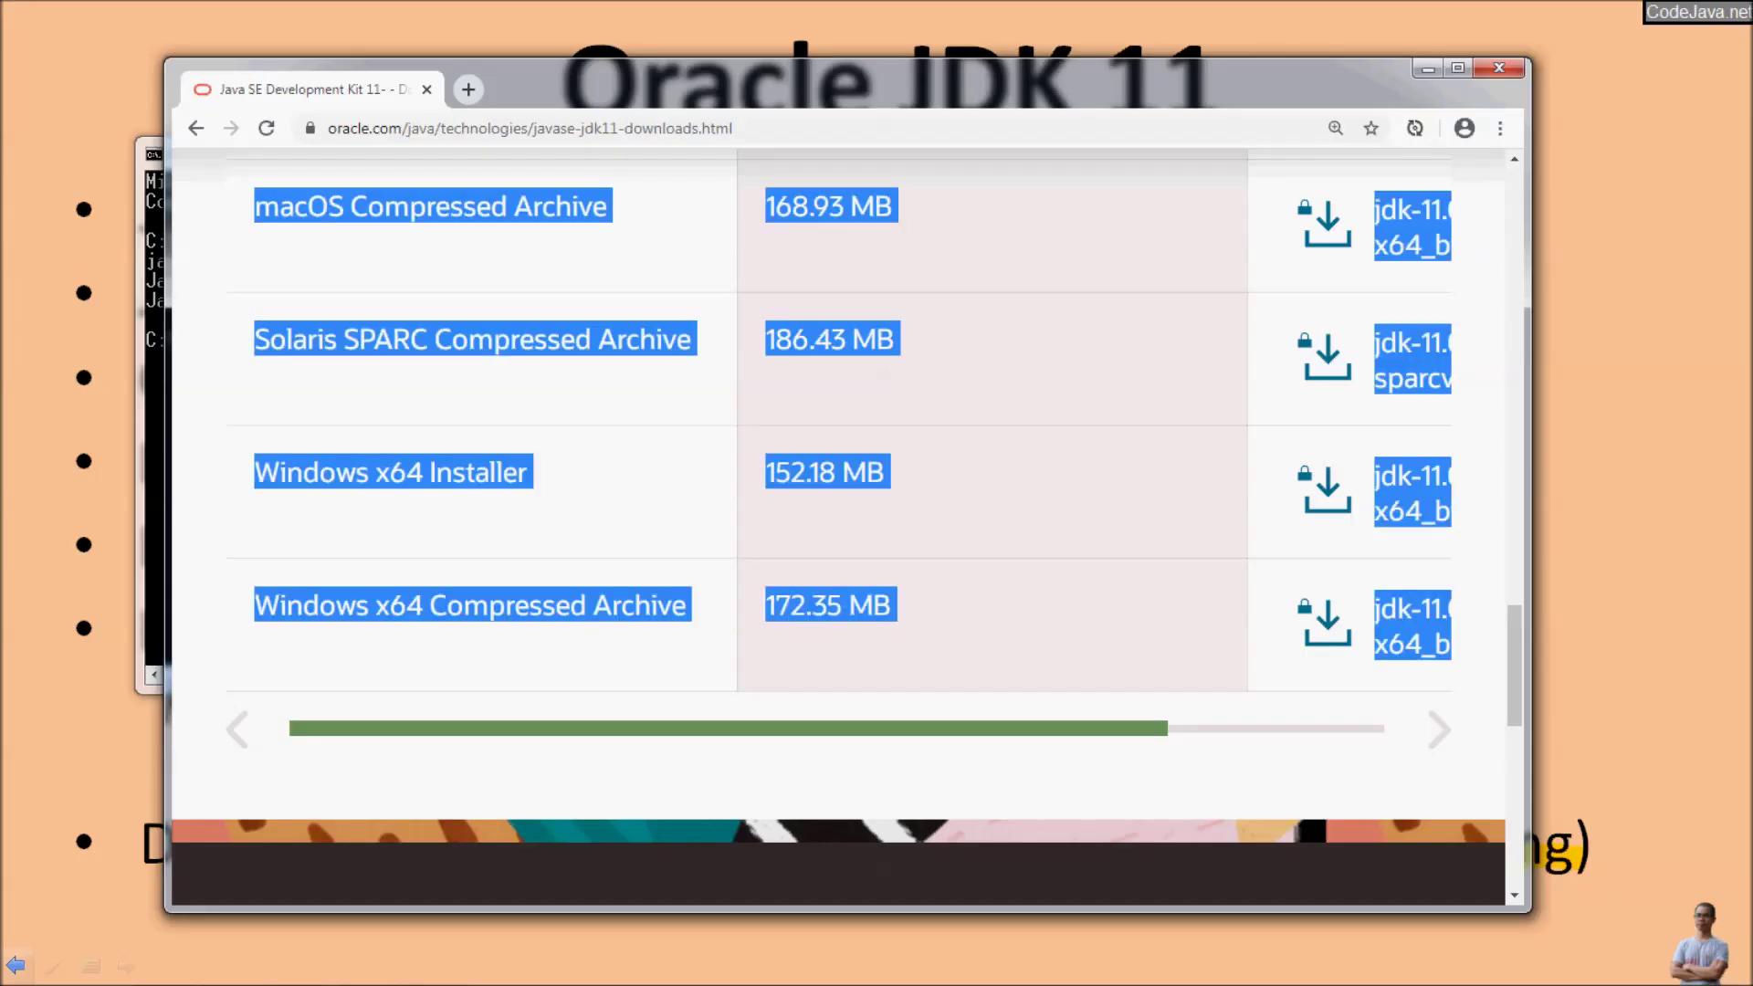
scroll(838, 420, right, 3)
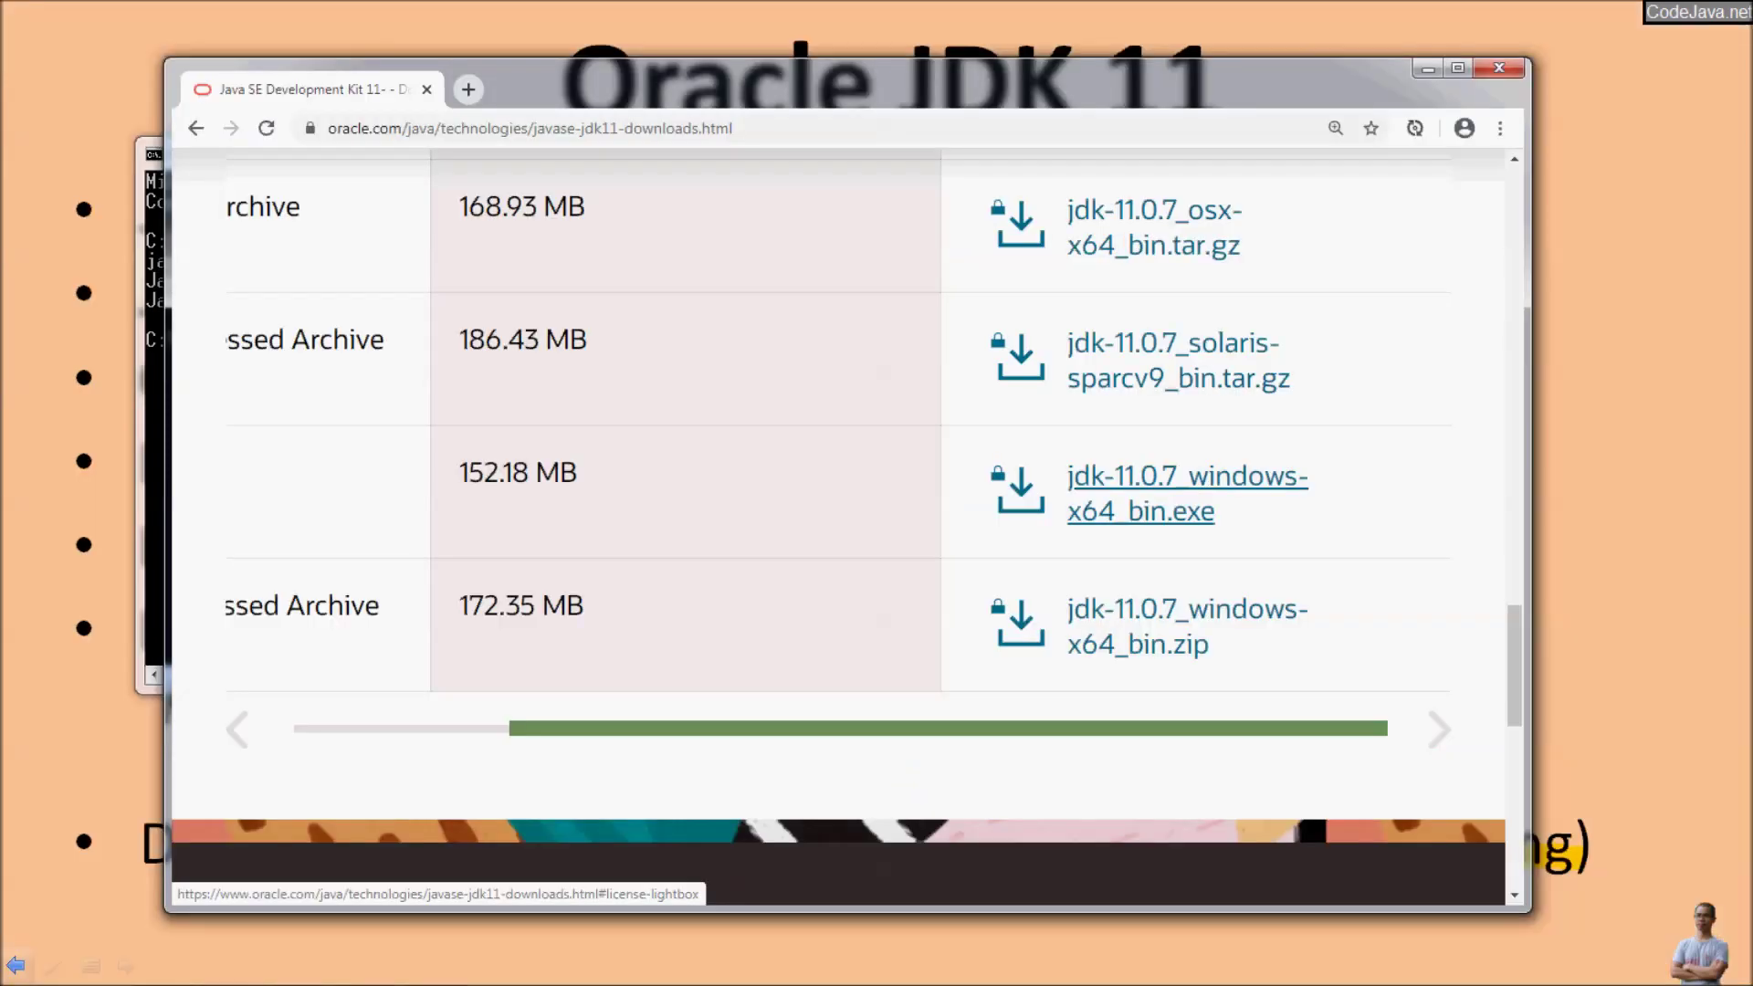
click(1187, 493)
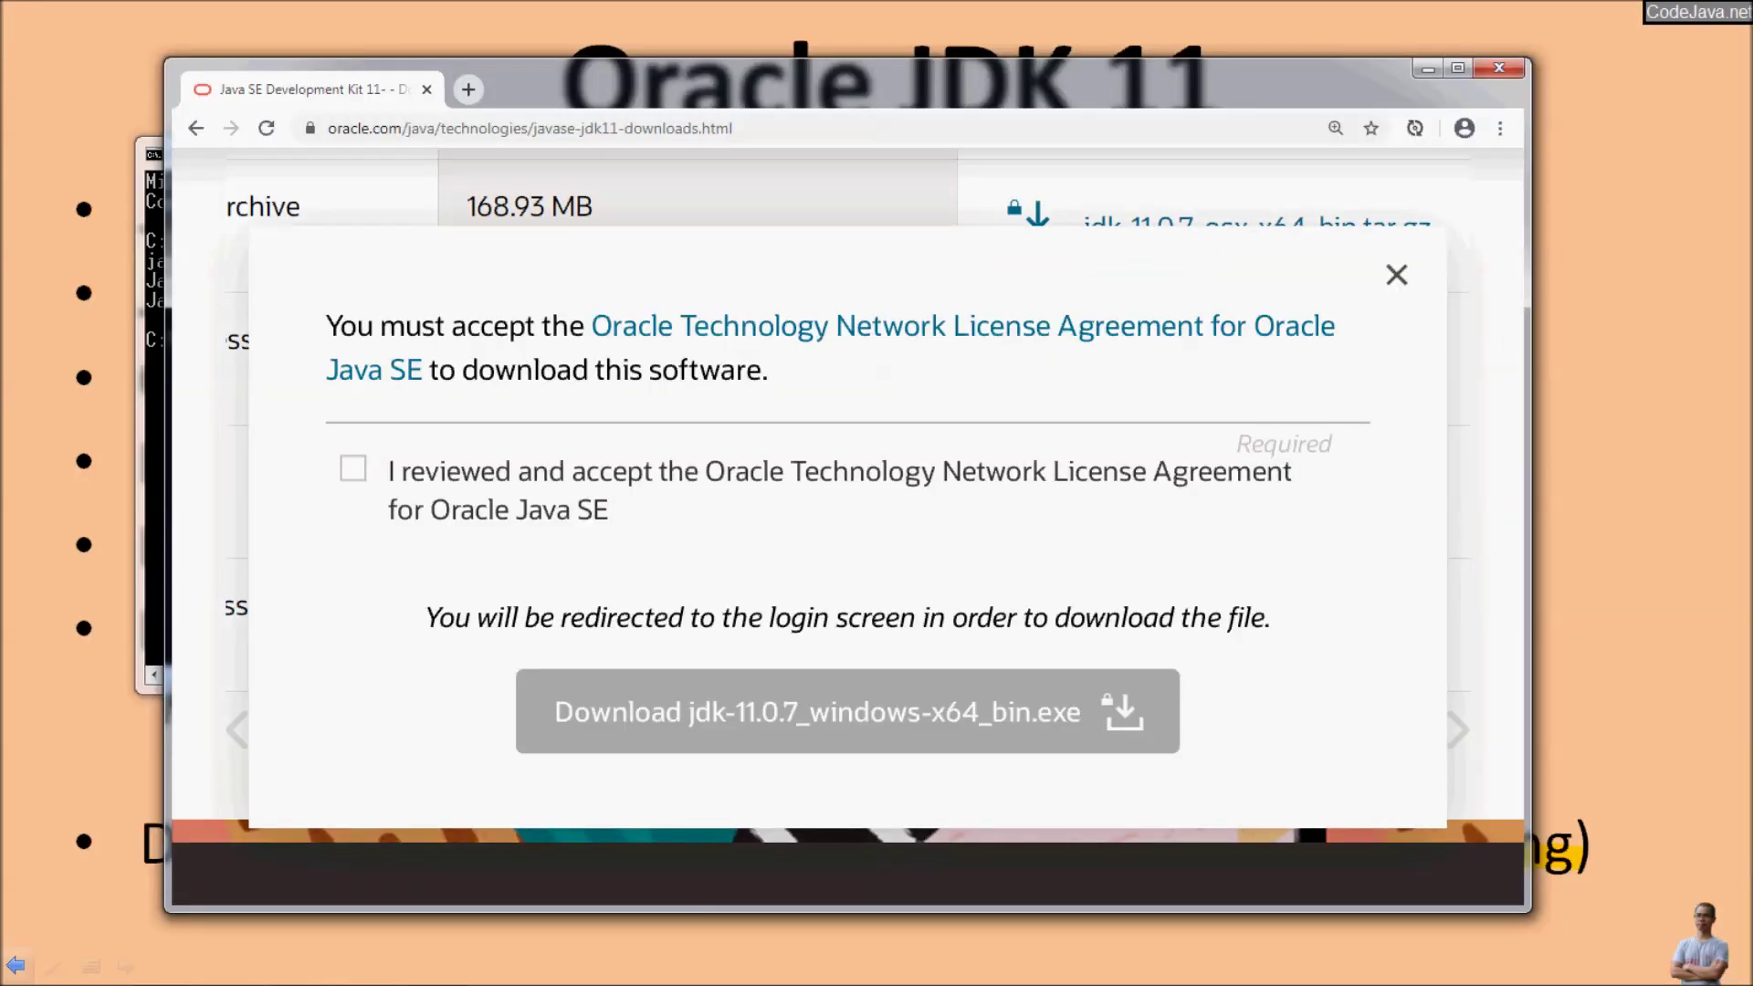
- Accept the Oracle license agreement and start downloading jdk-11.0.7_windows-x64_bin.exe
click(354, 468)
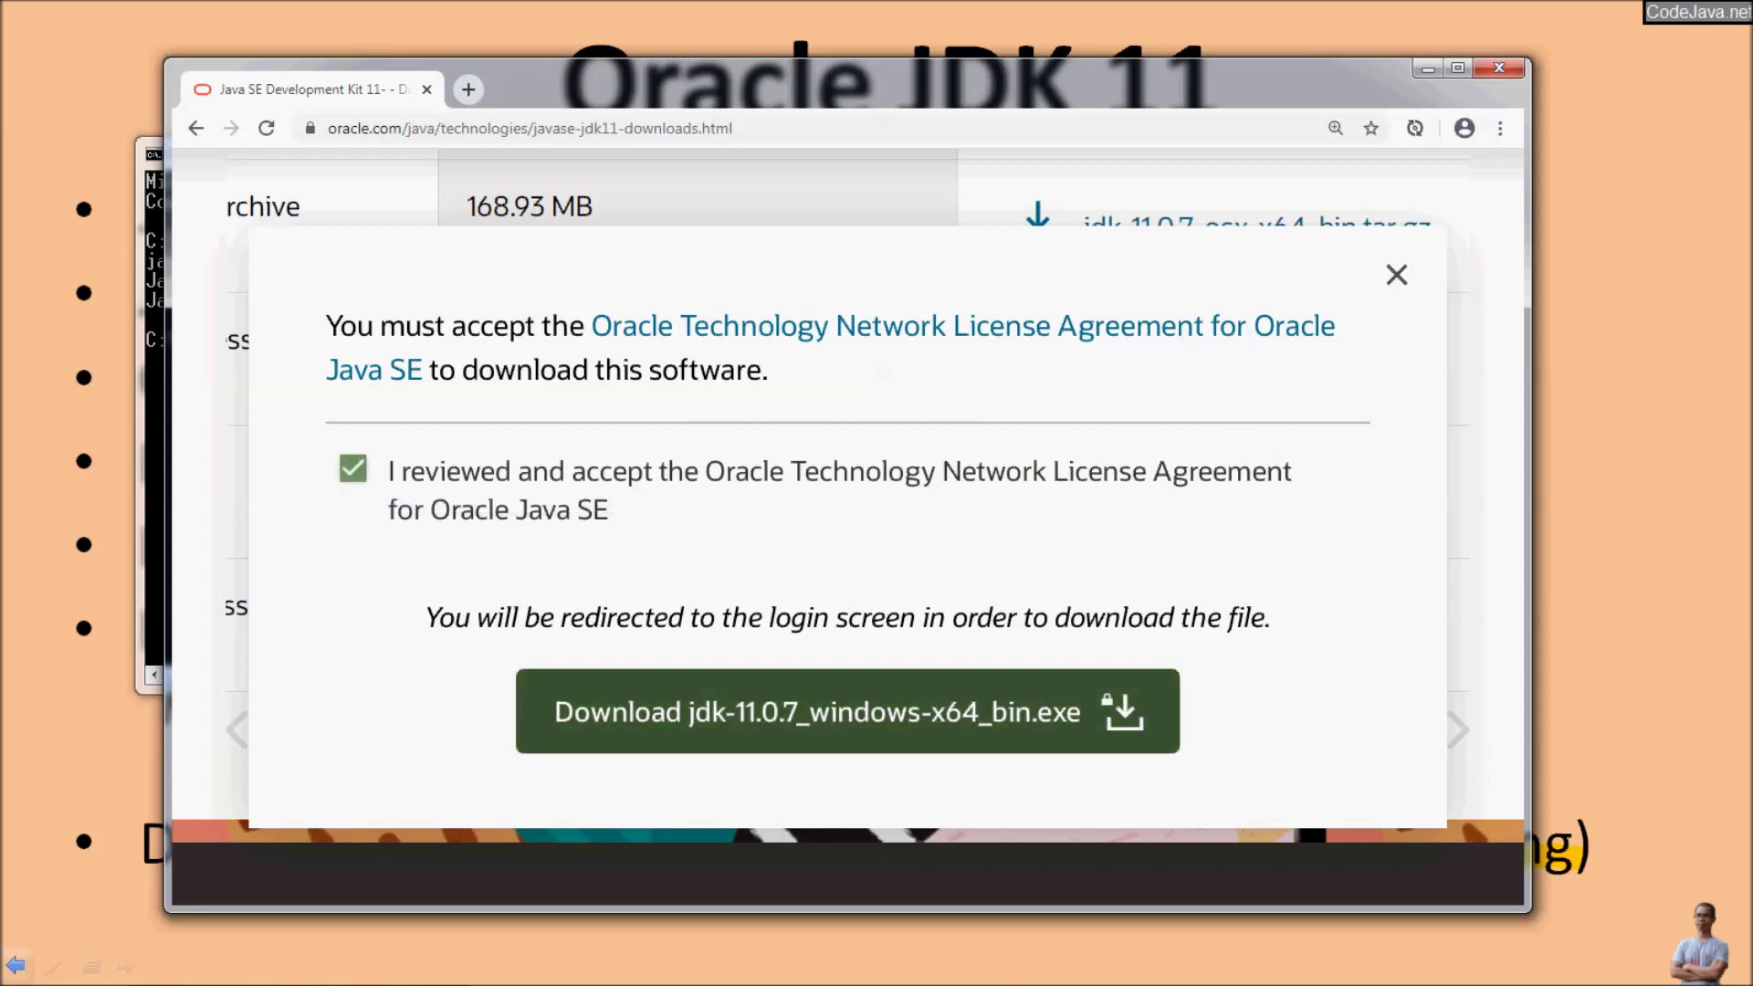
click(847, 711)
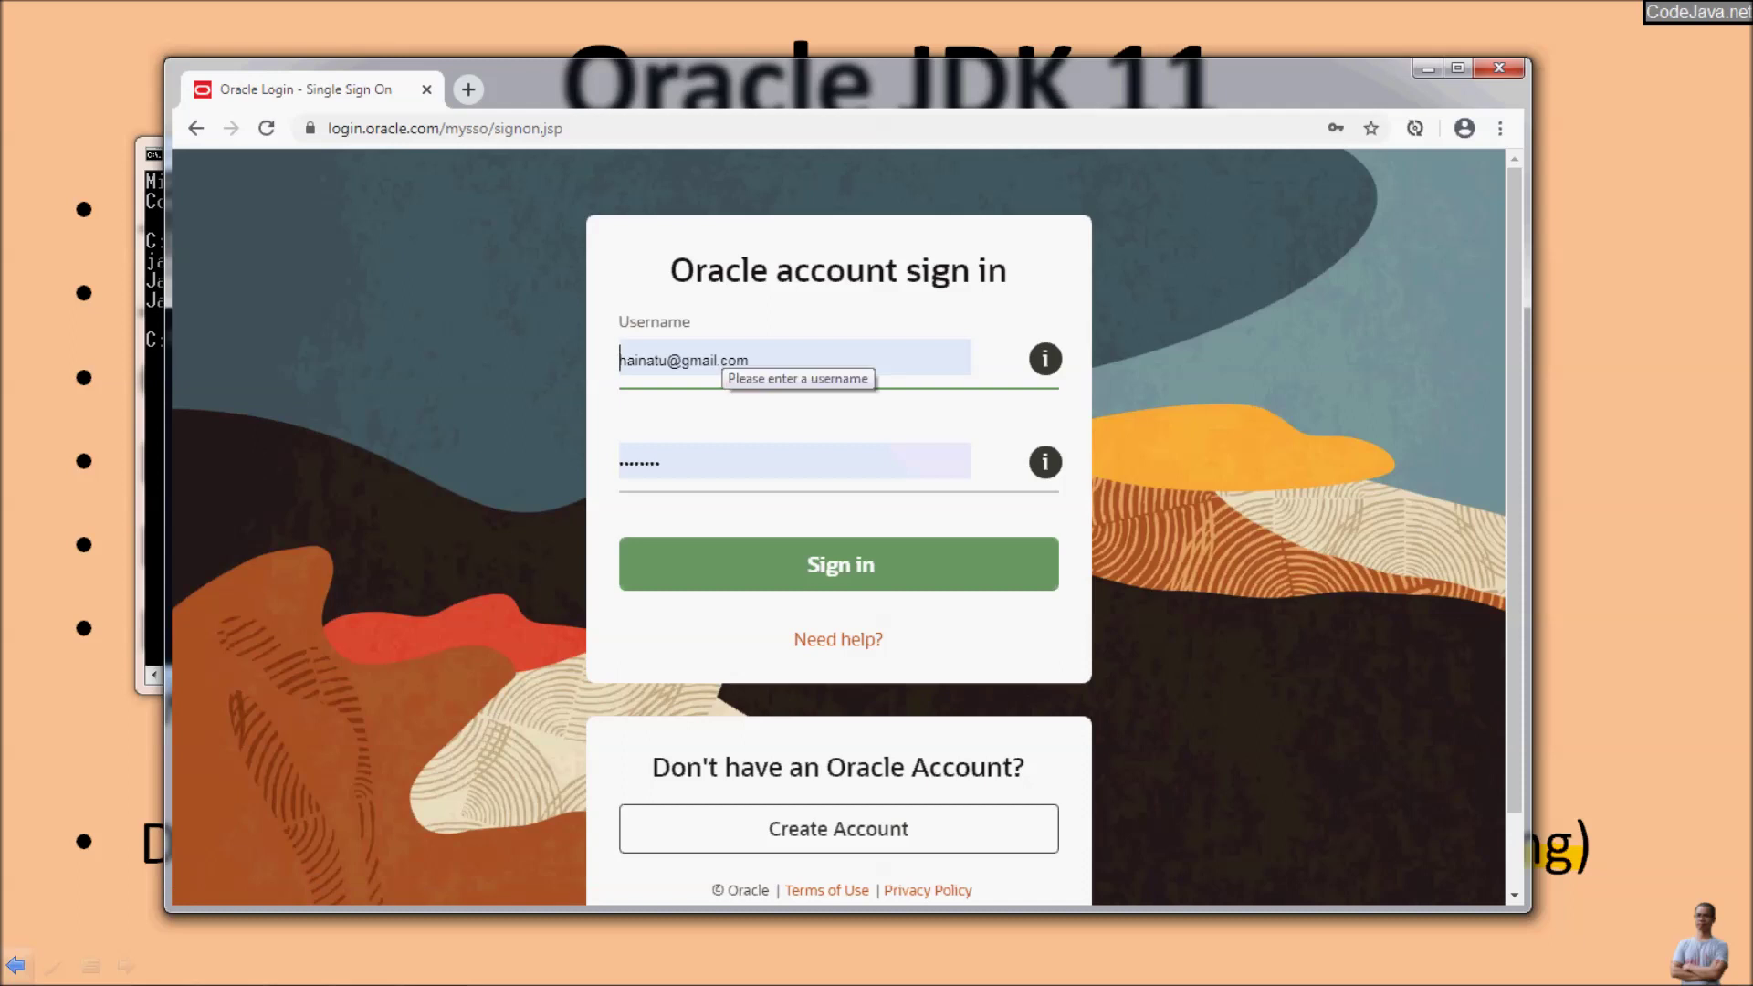
- Sign in to Oracle, save the JDK installer to Downloads, and launch it
click(726, 571)
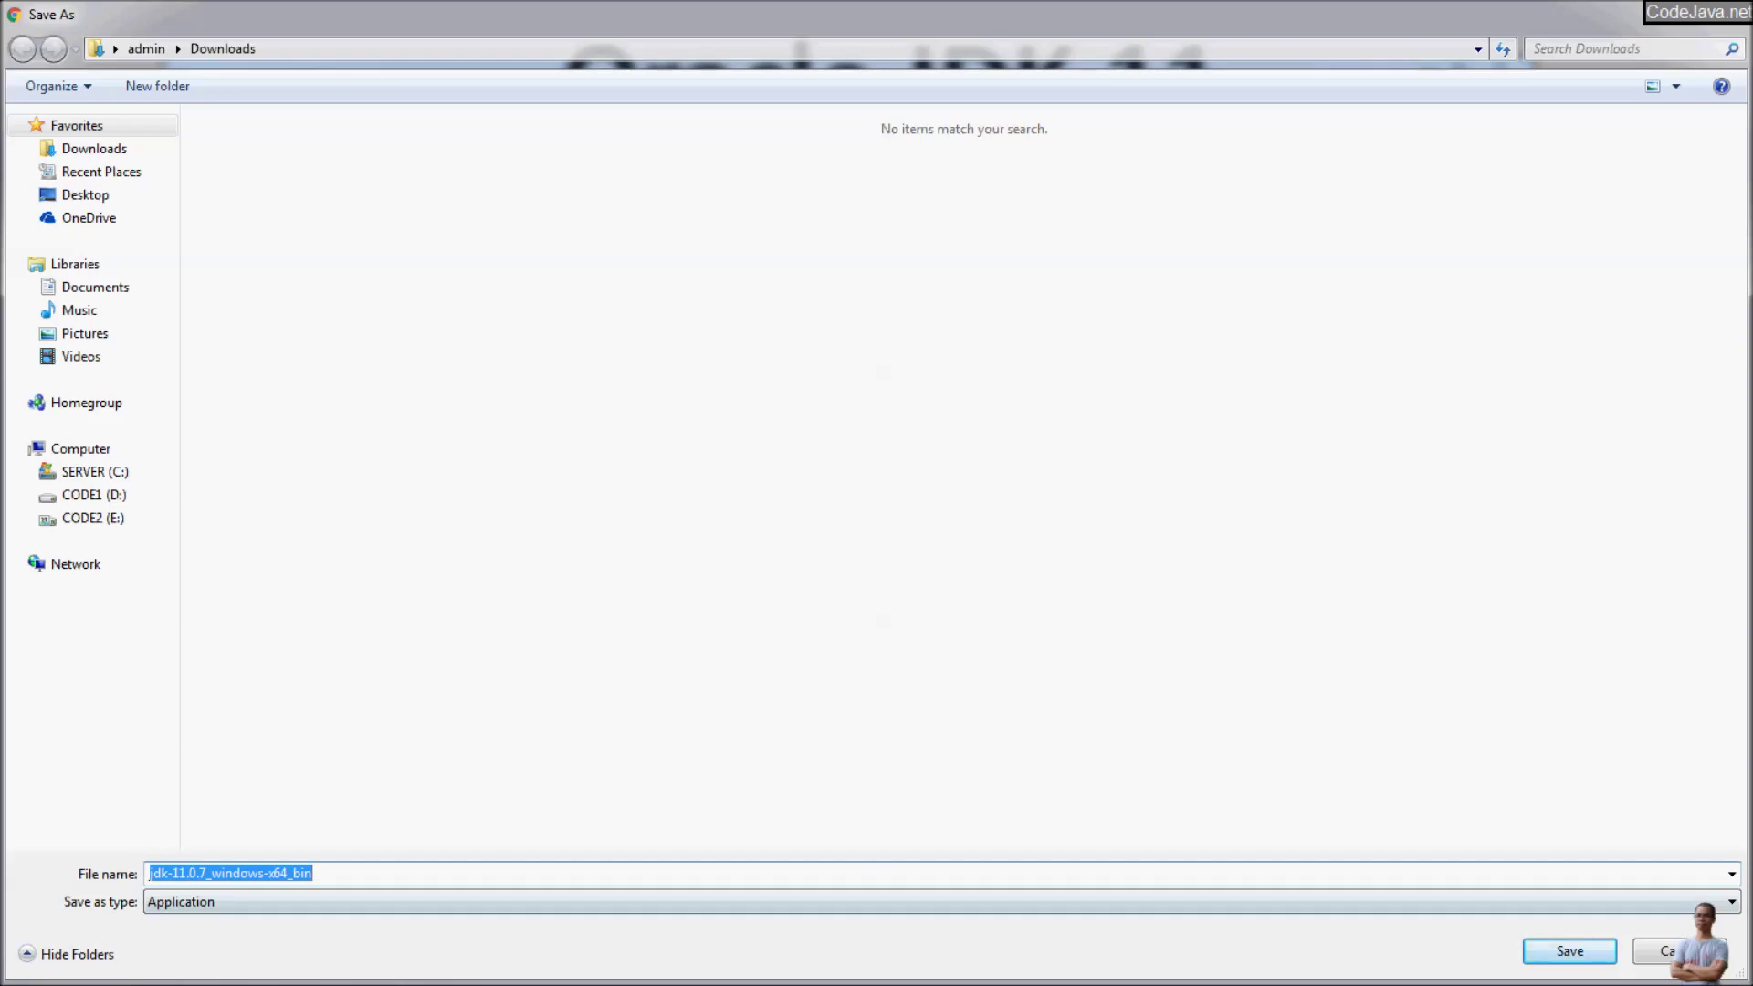
click(1570, 951)
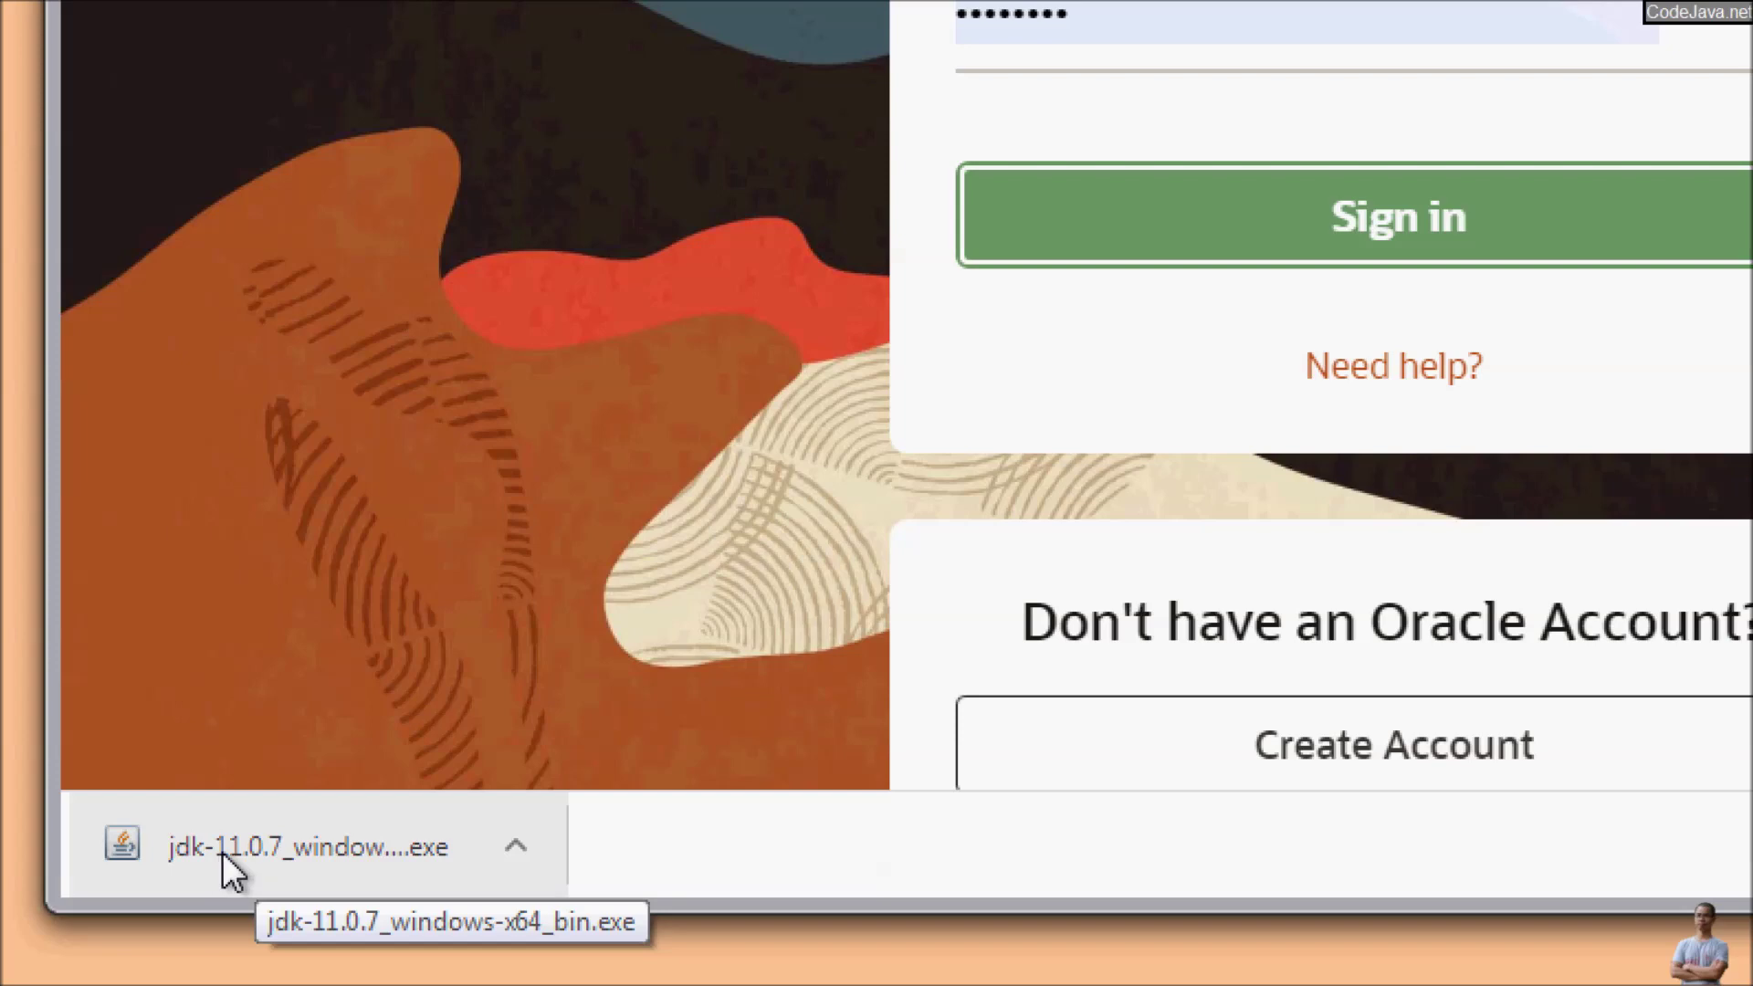
click(222, 852)
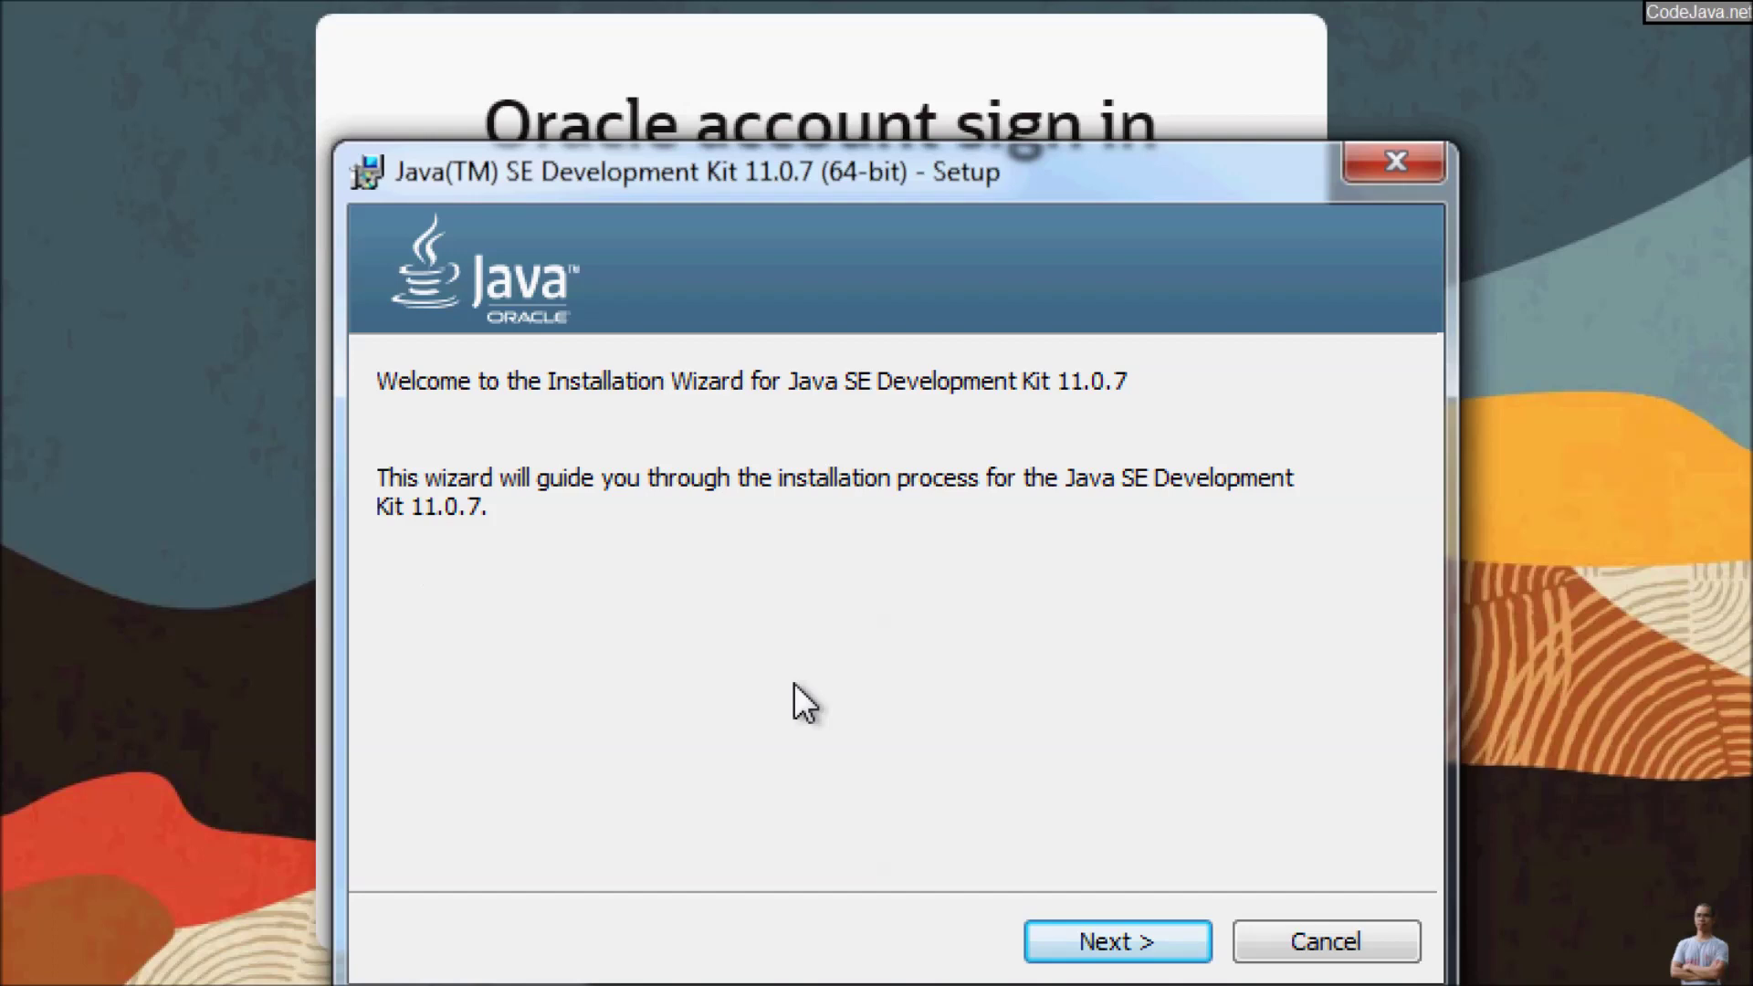
- Install JDK 11.0.7 (64-bit) with default features, then close the finished setup wizard
click(1097, 847)
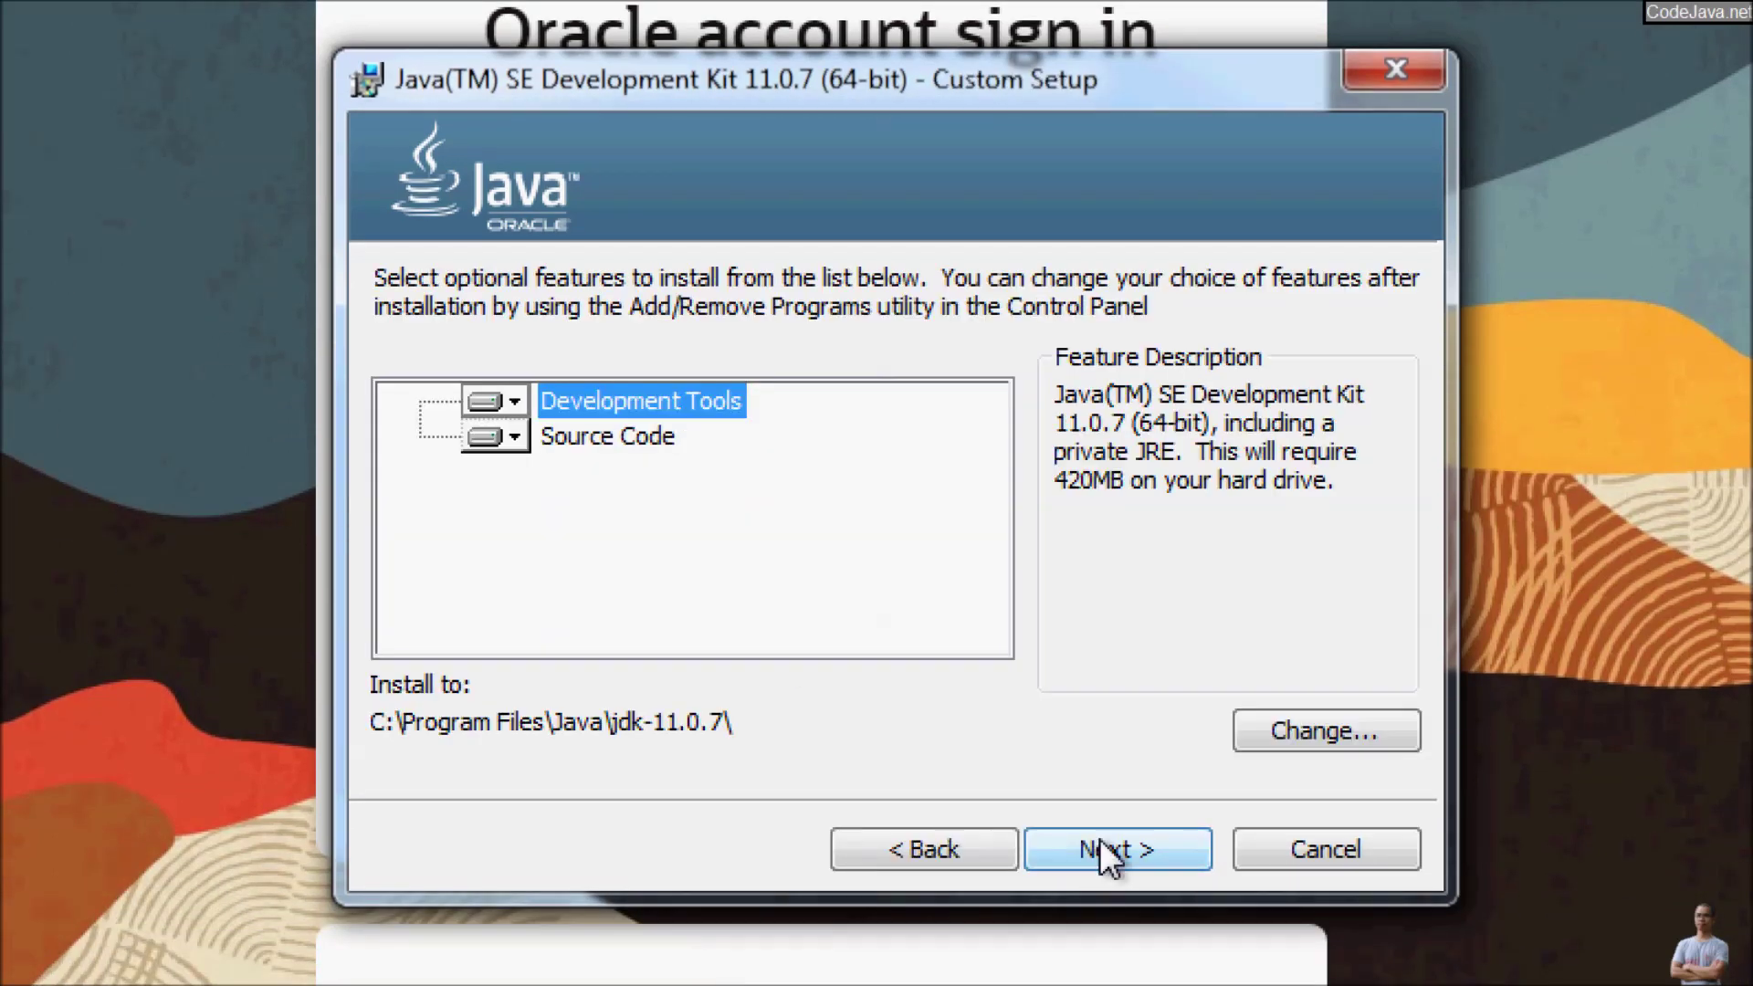
click(1099, 840)
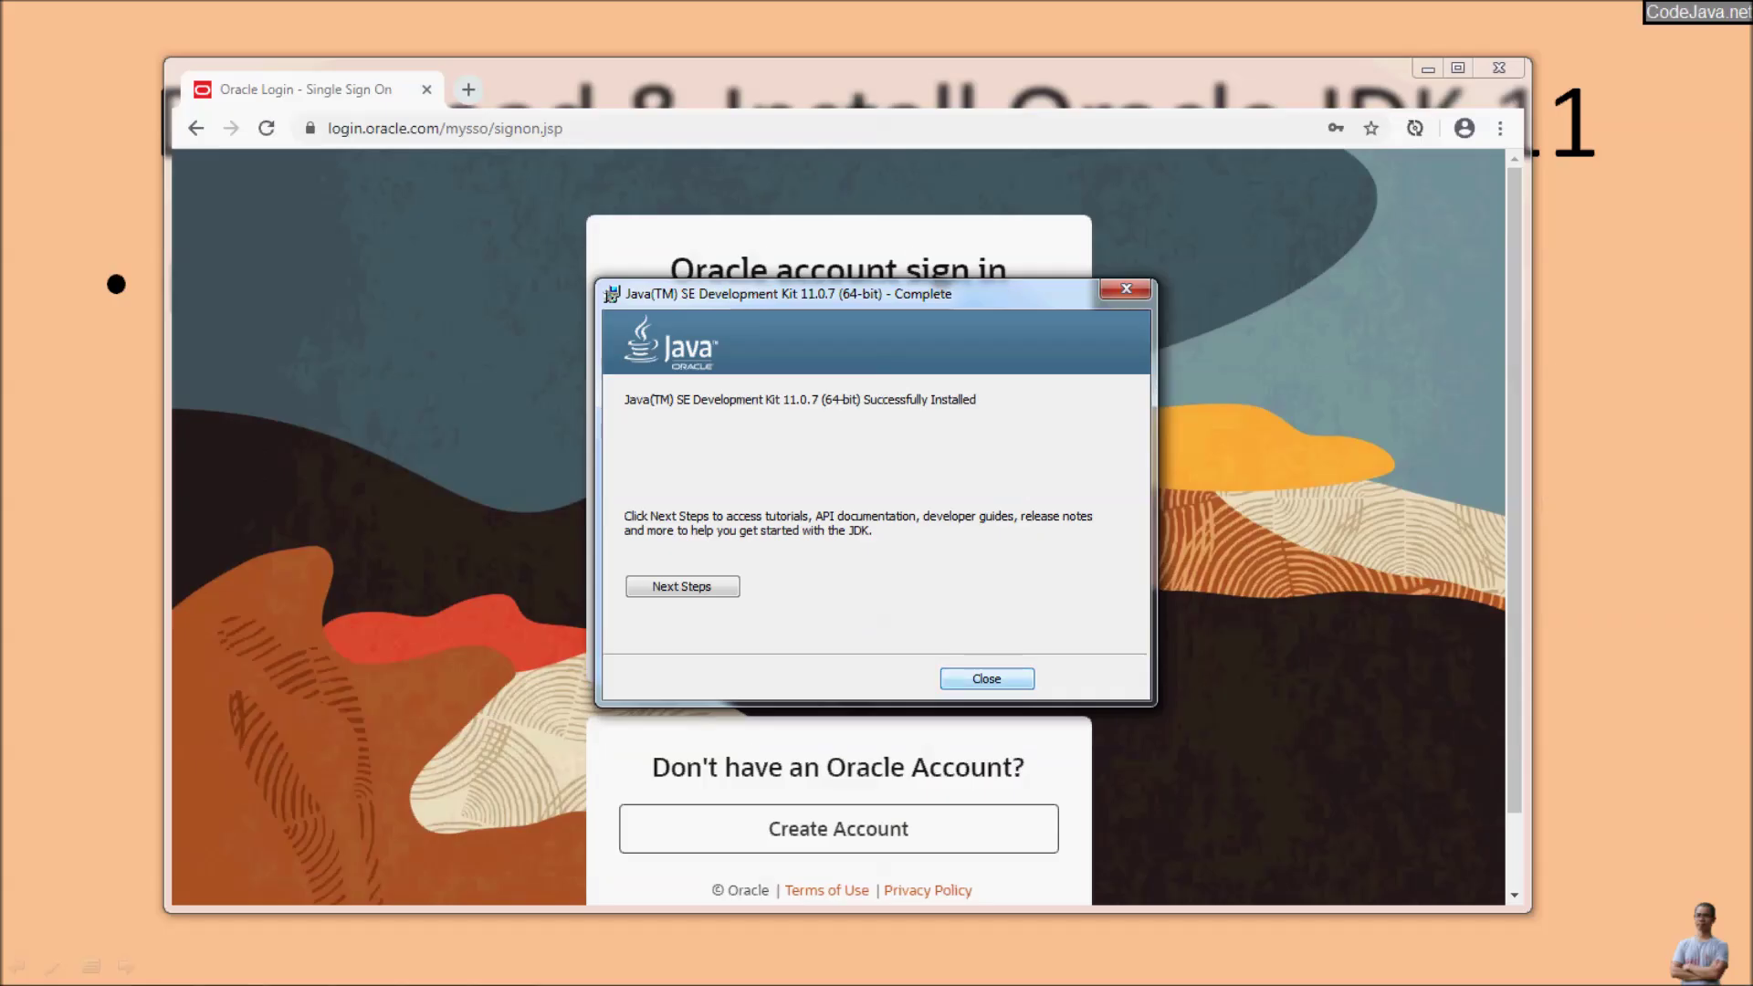
key(Return)
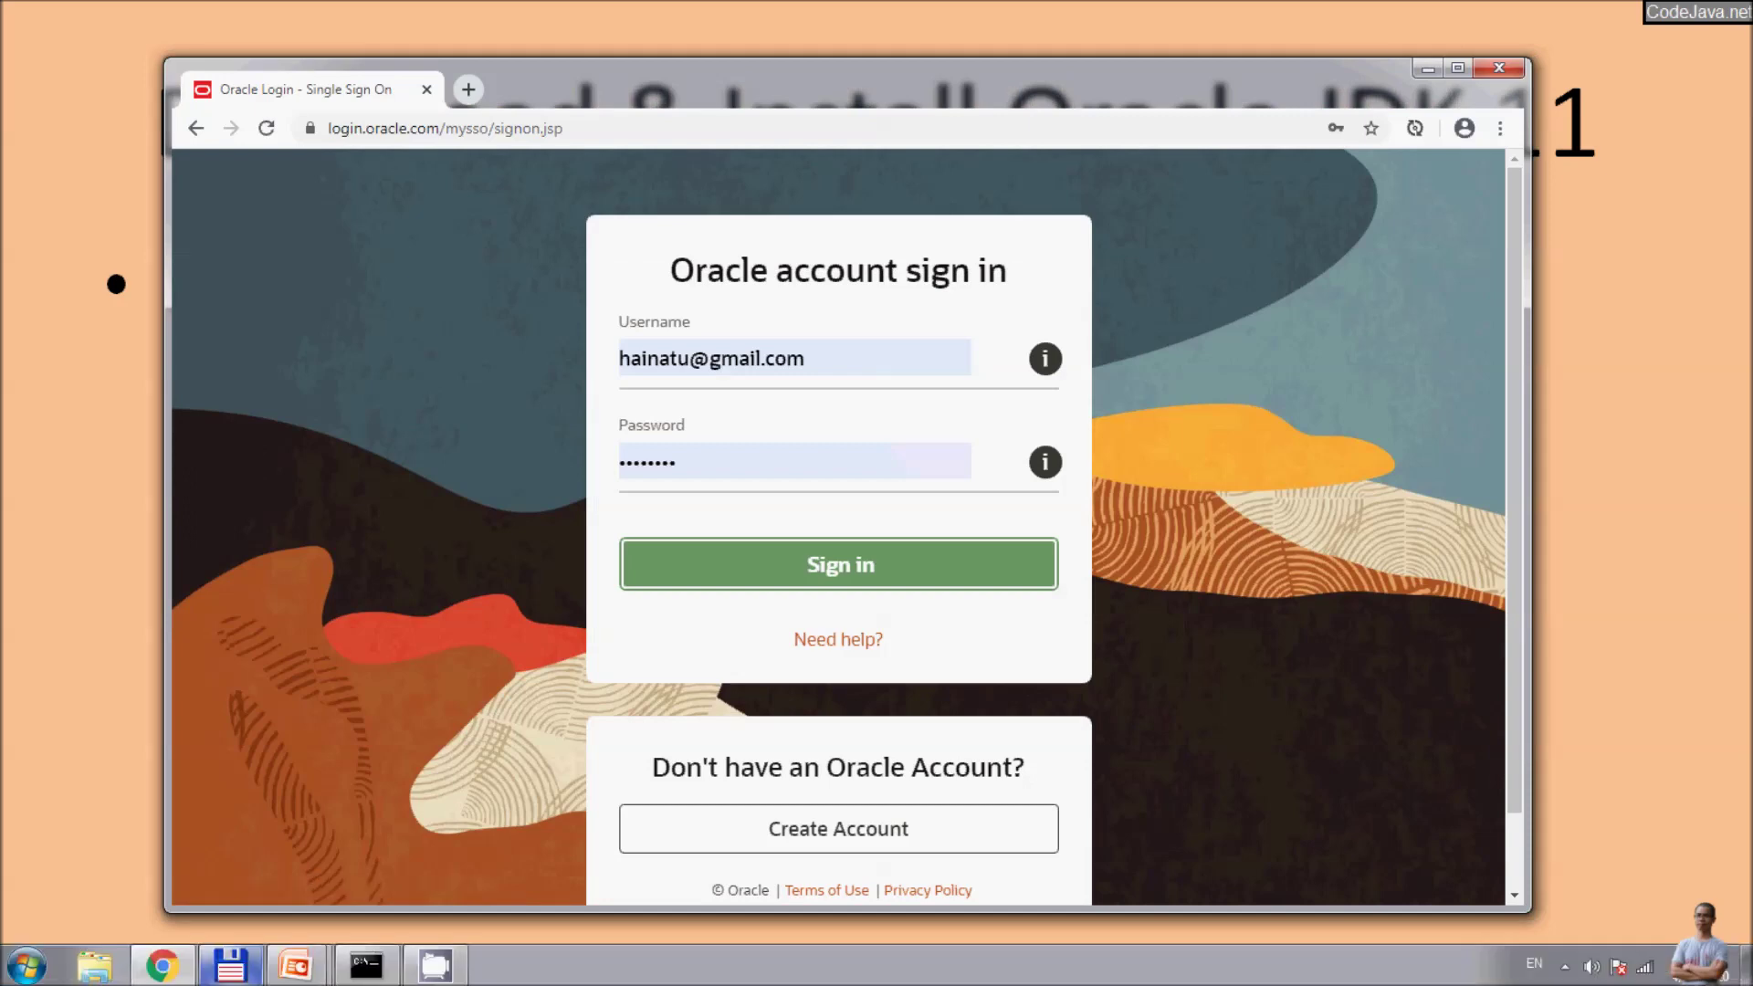
- Browse in Explorer to C:\Program Files\Java\jdk-11.0.7 to confirm its bin, conf and lib folders
key(super+e)
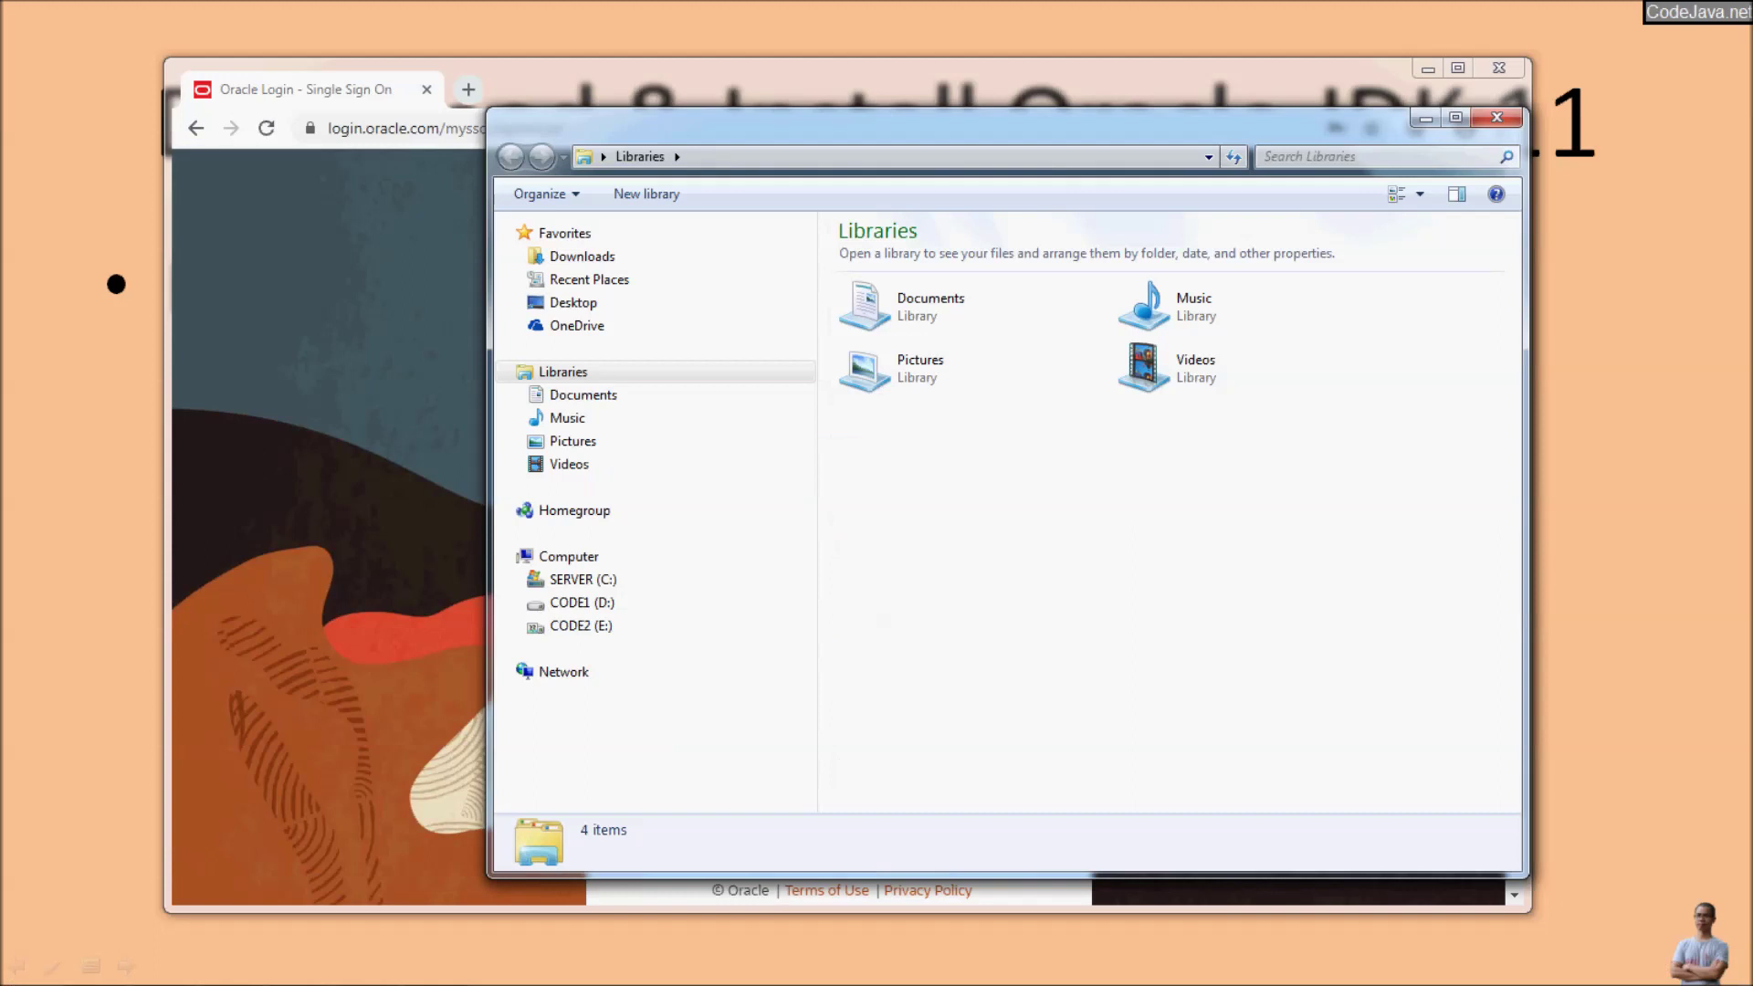
click(581, 578)
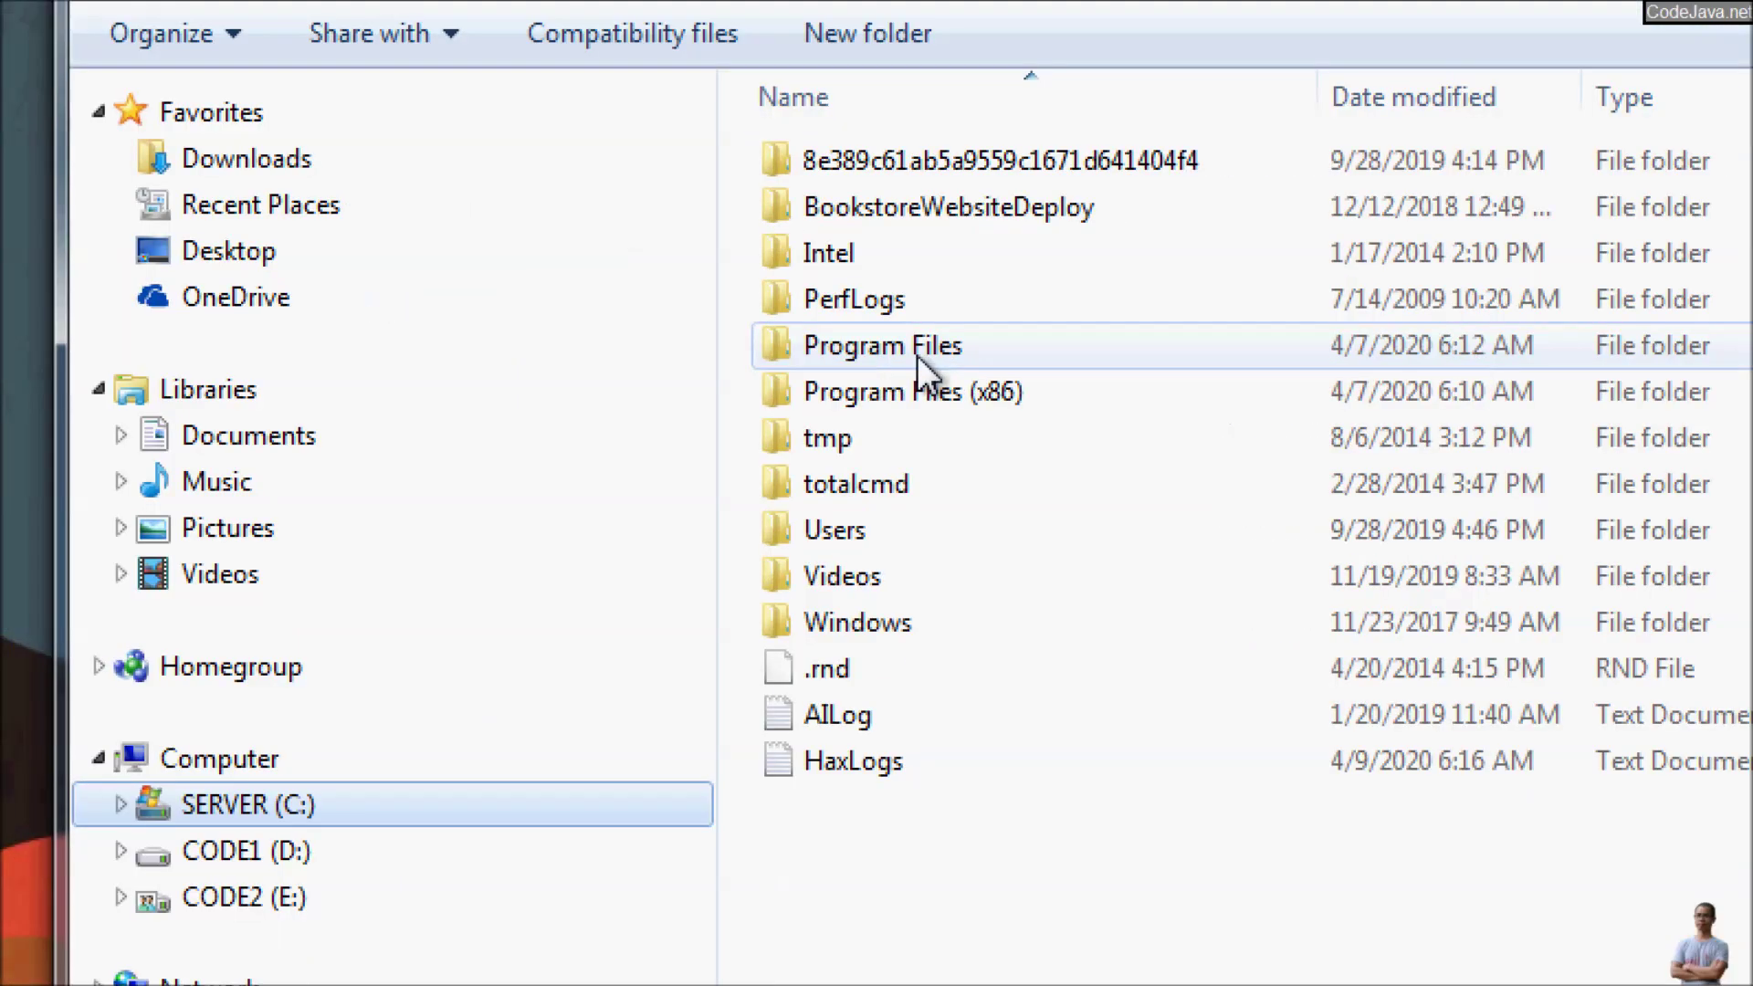
double_click(894, 351)
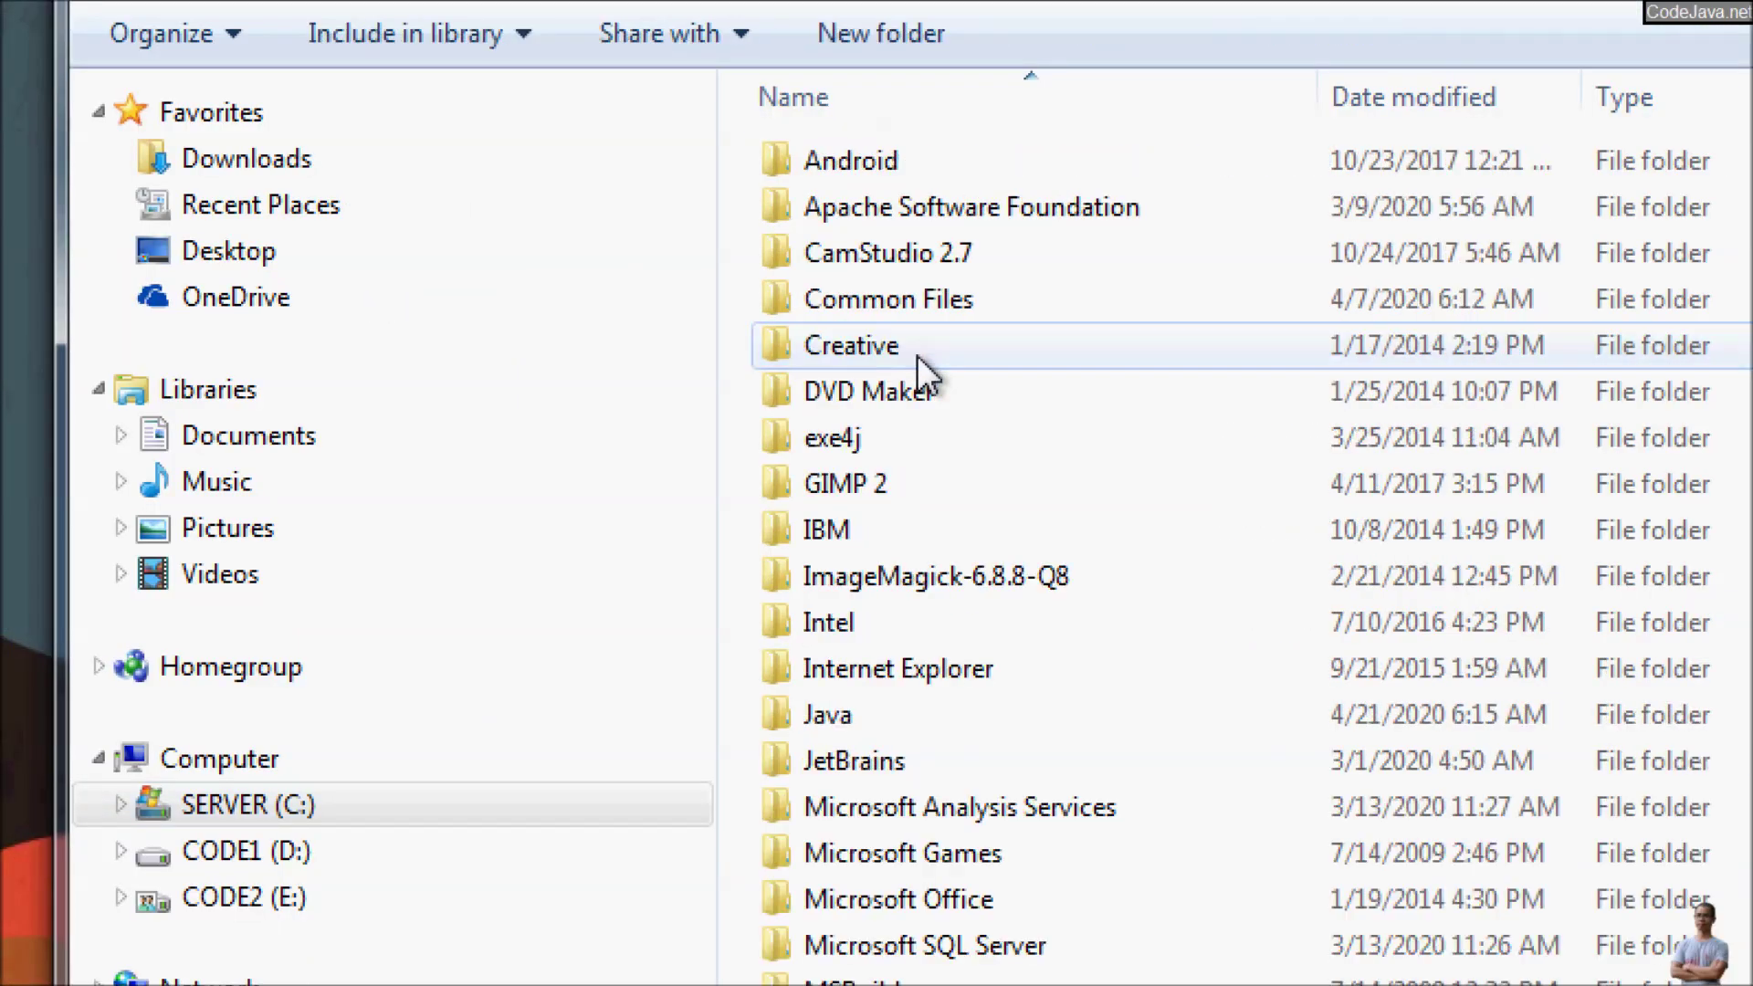
double_click(853, 715)
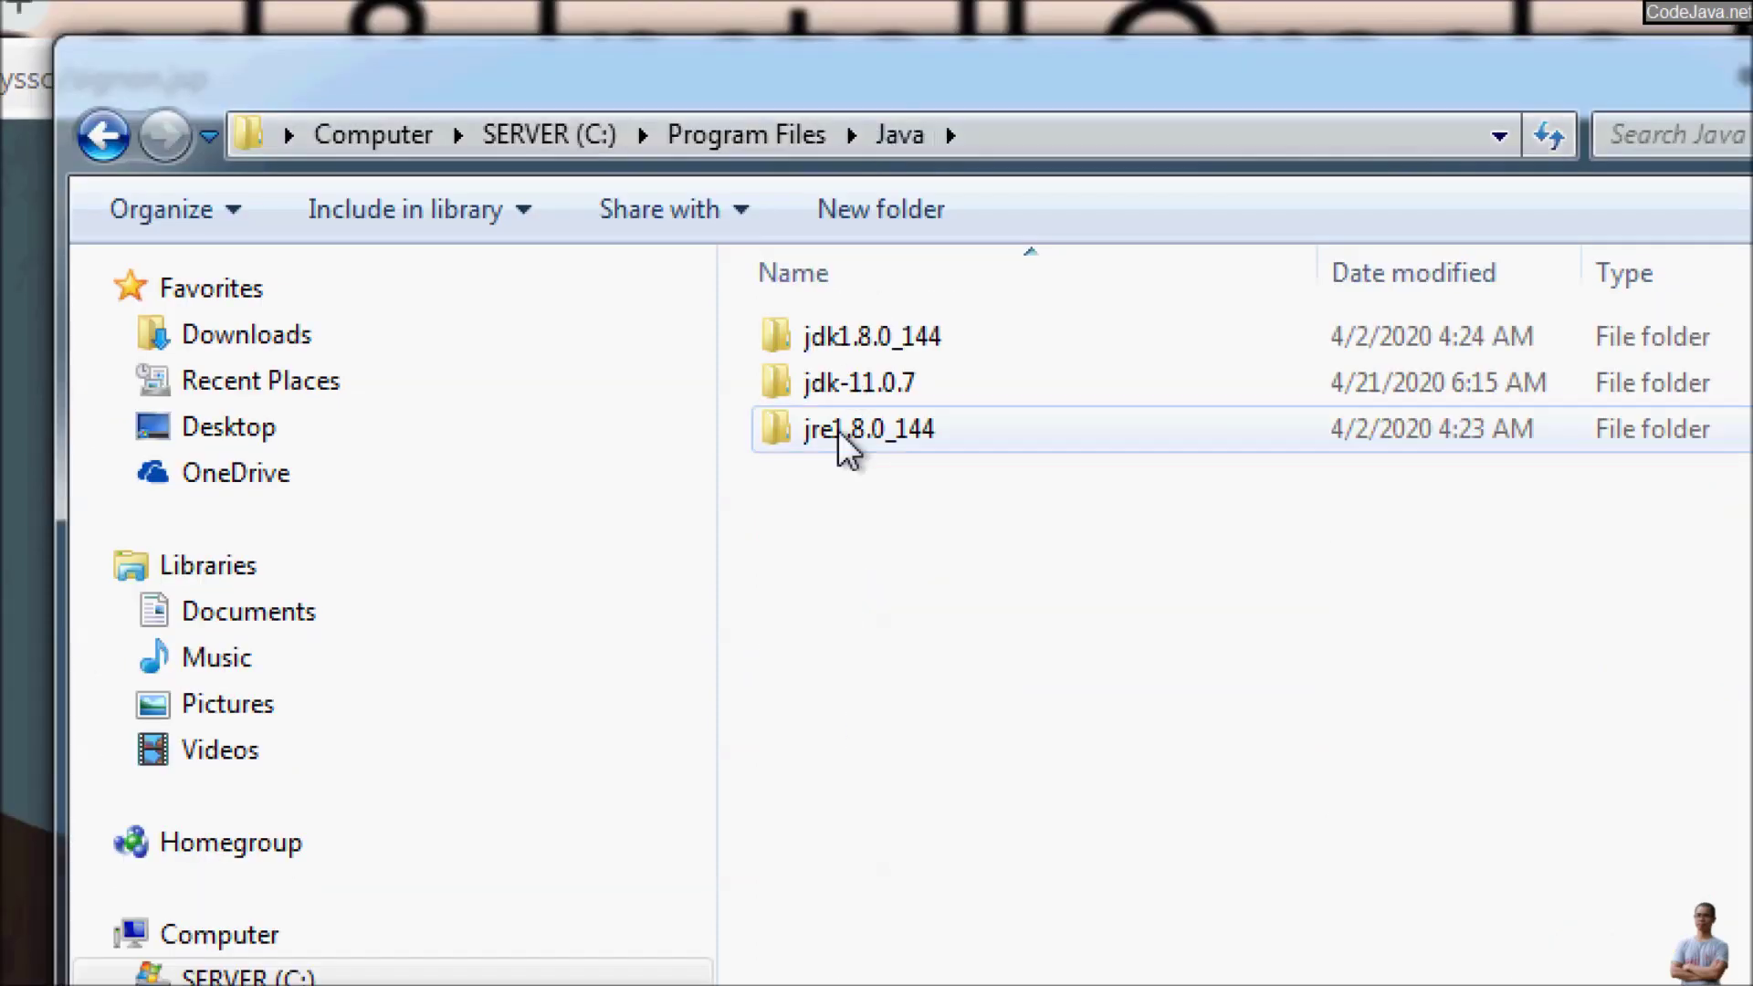
click(845, 208)
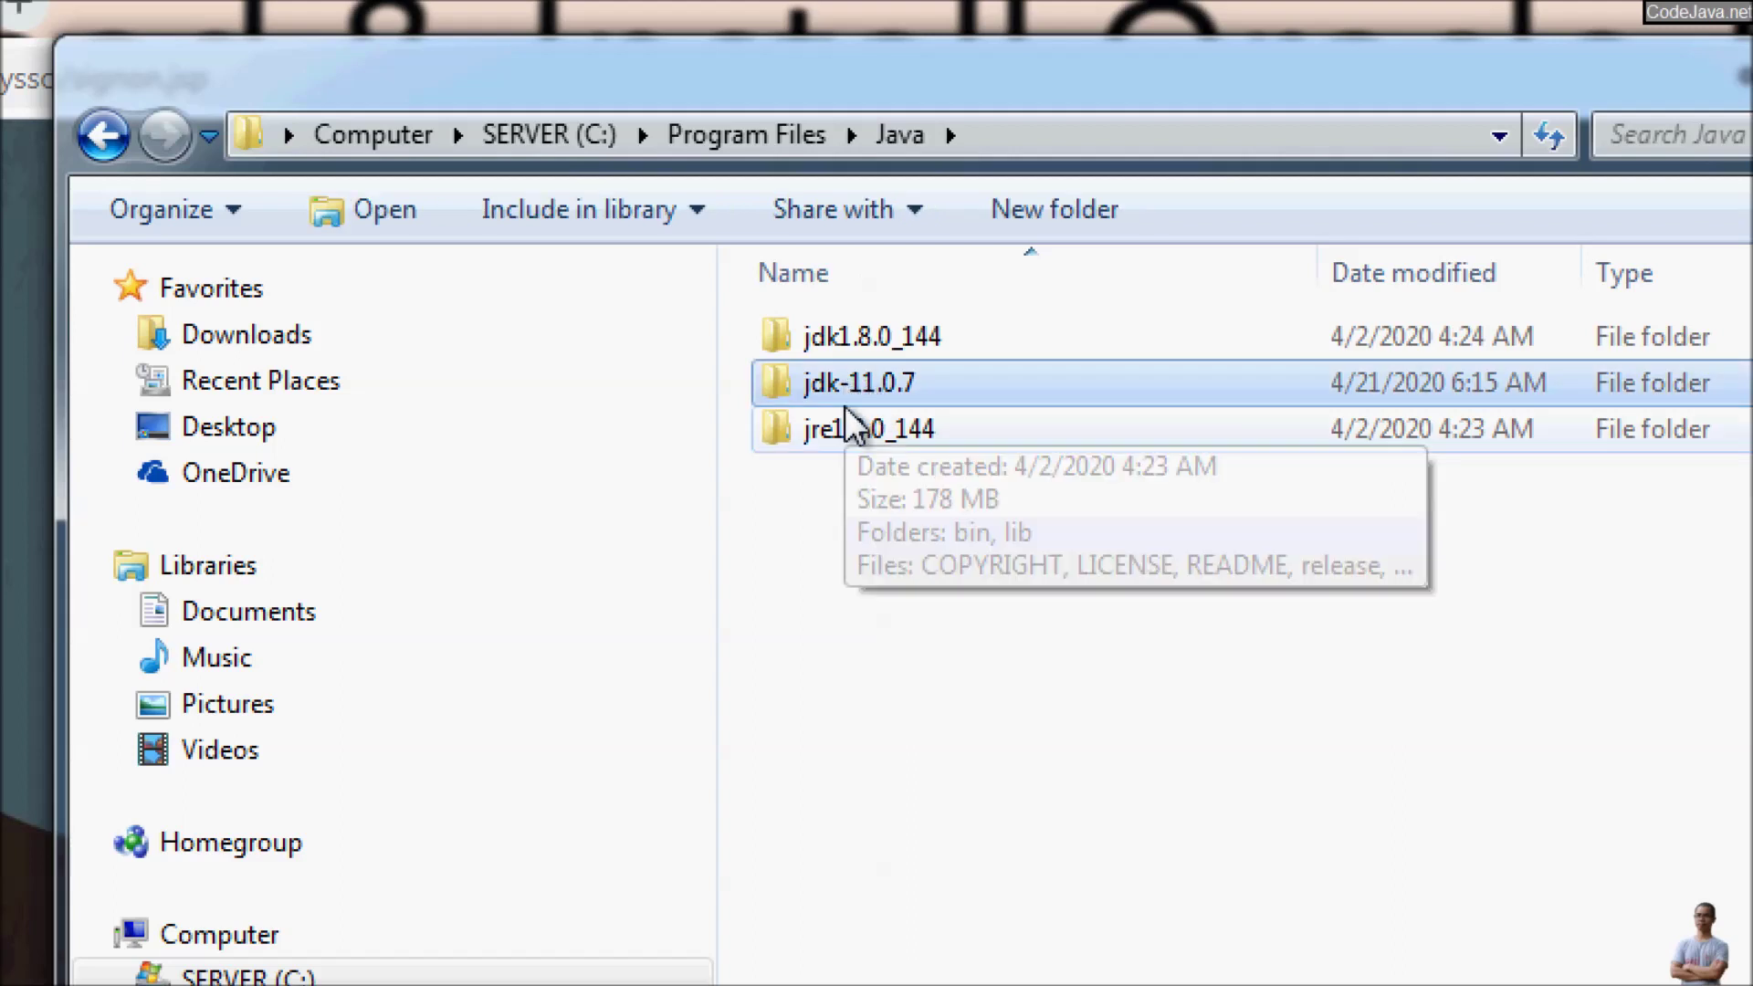
double_click(851, 383)
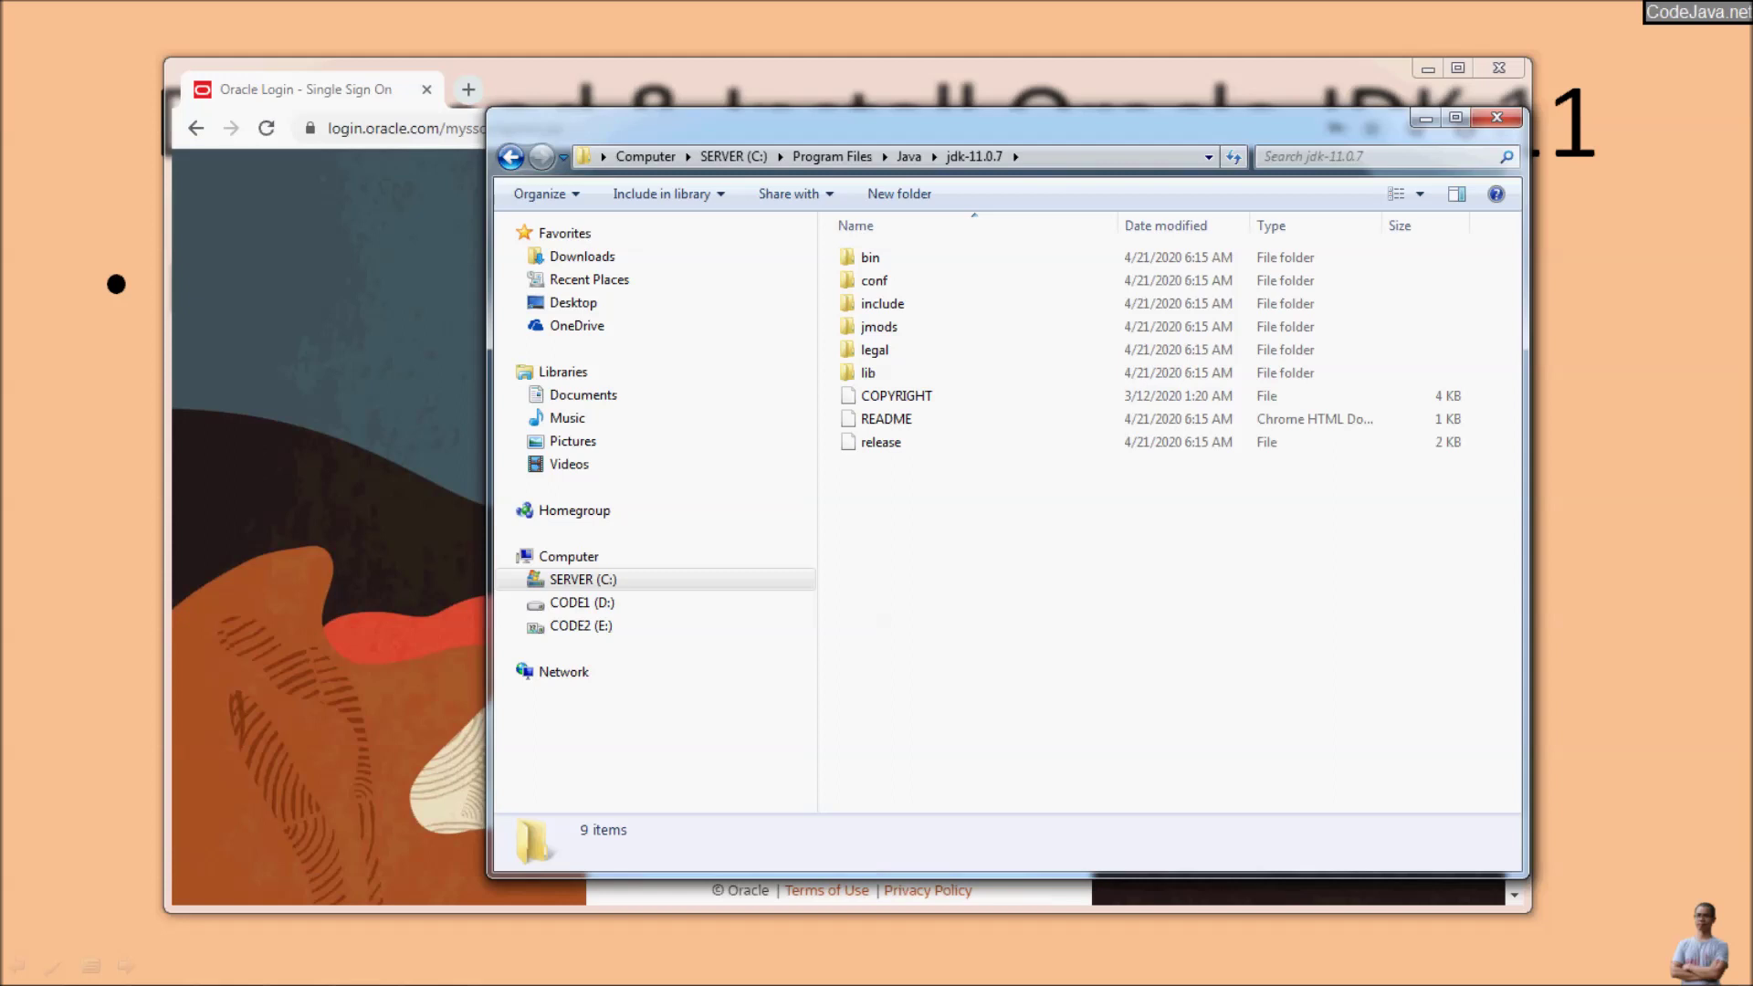
- Close the Explorer window and minimize the old Command Prompt
click(1497, 117)
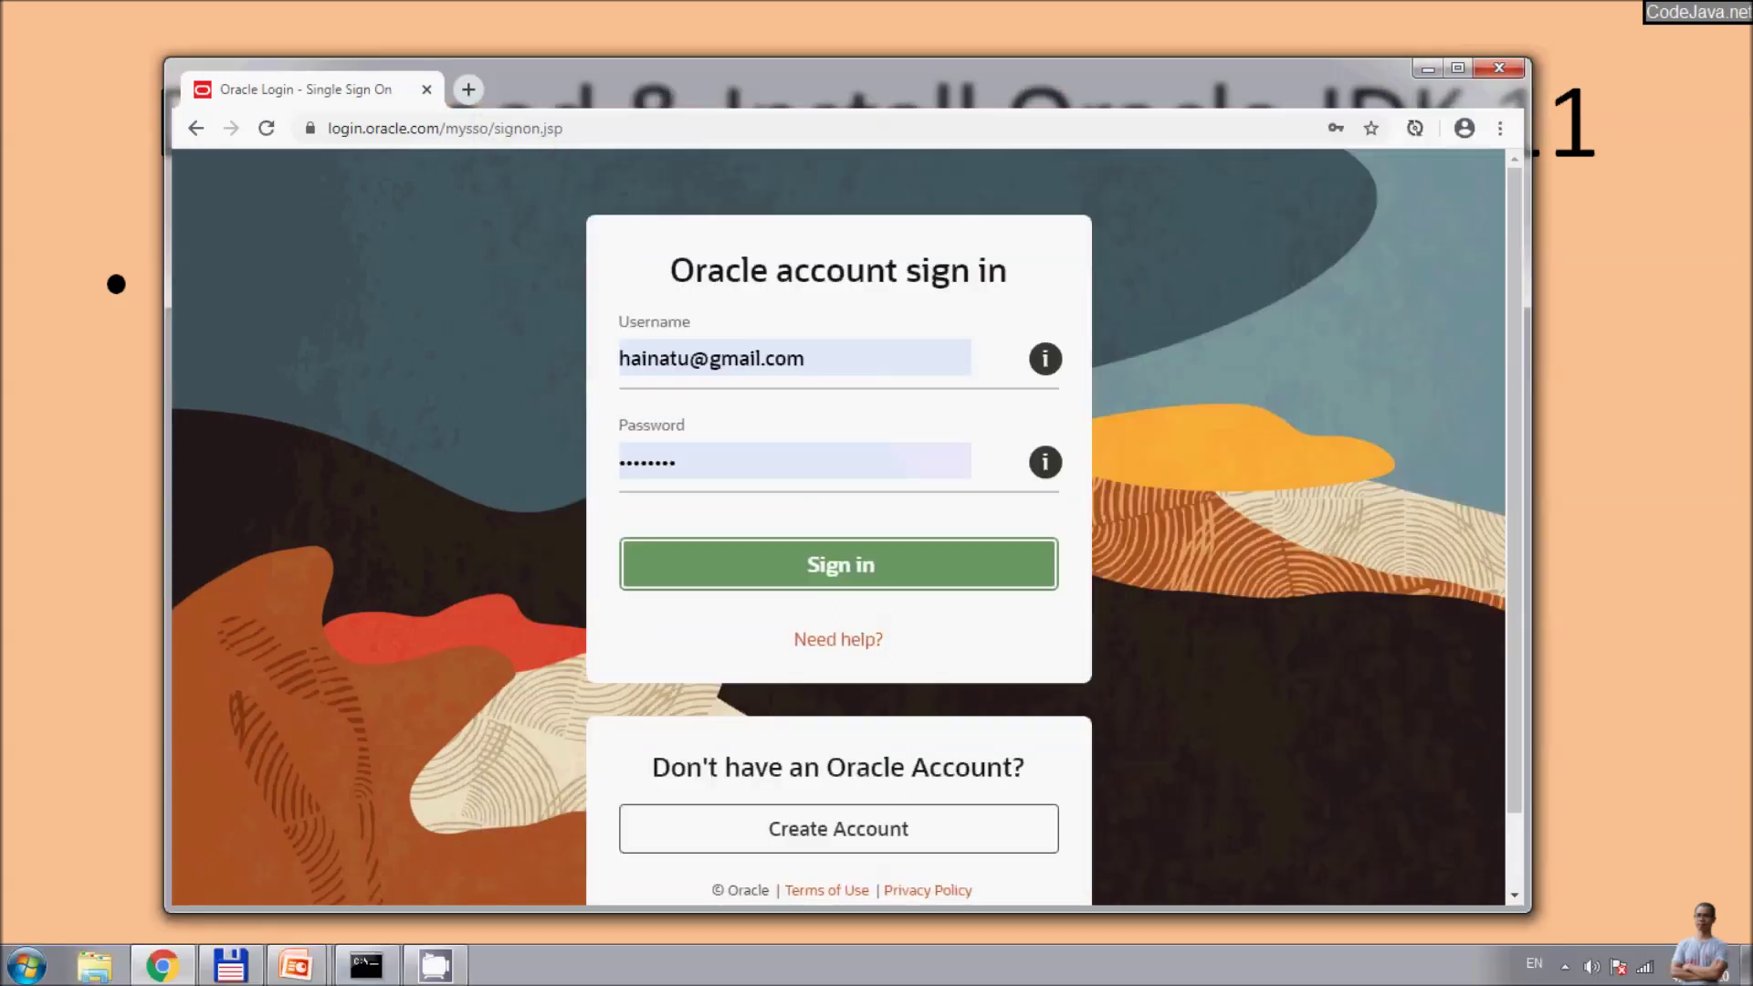
click(164, 965)
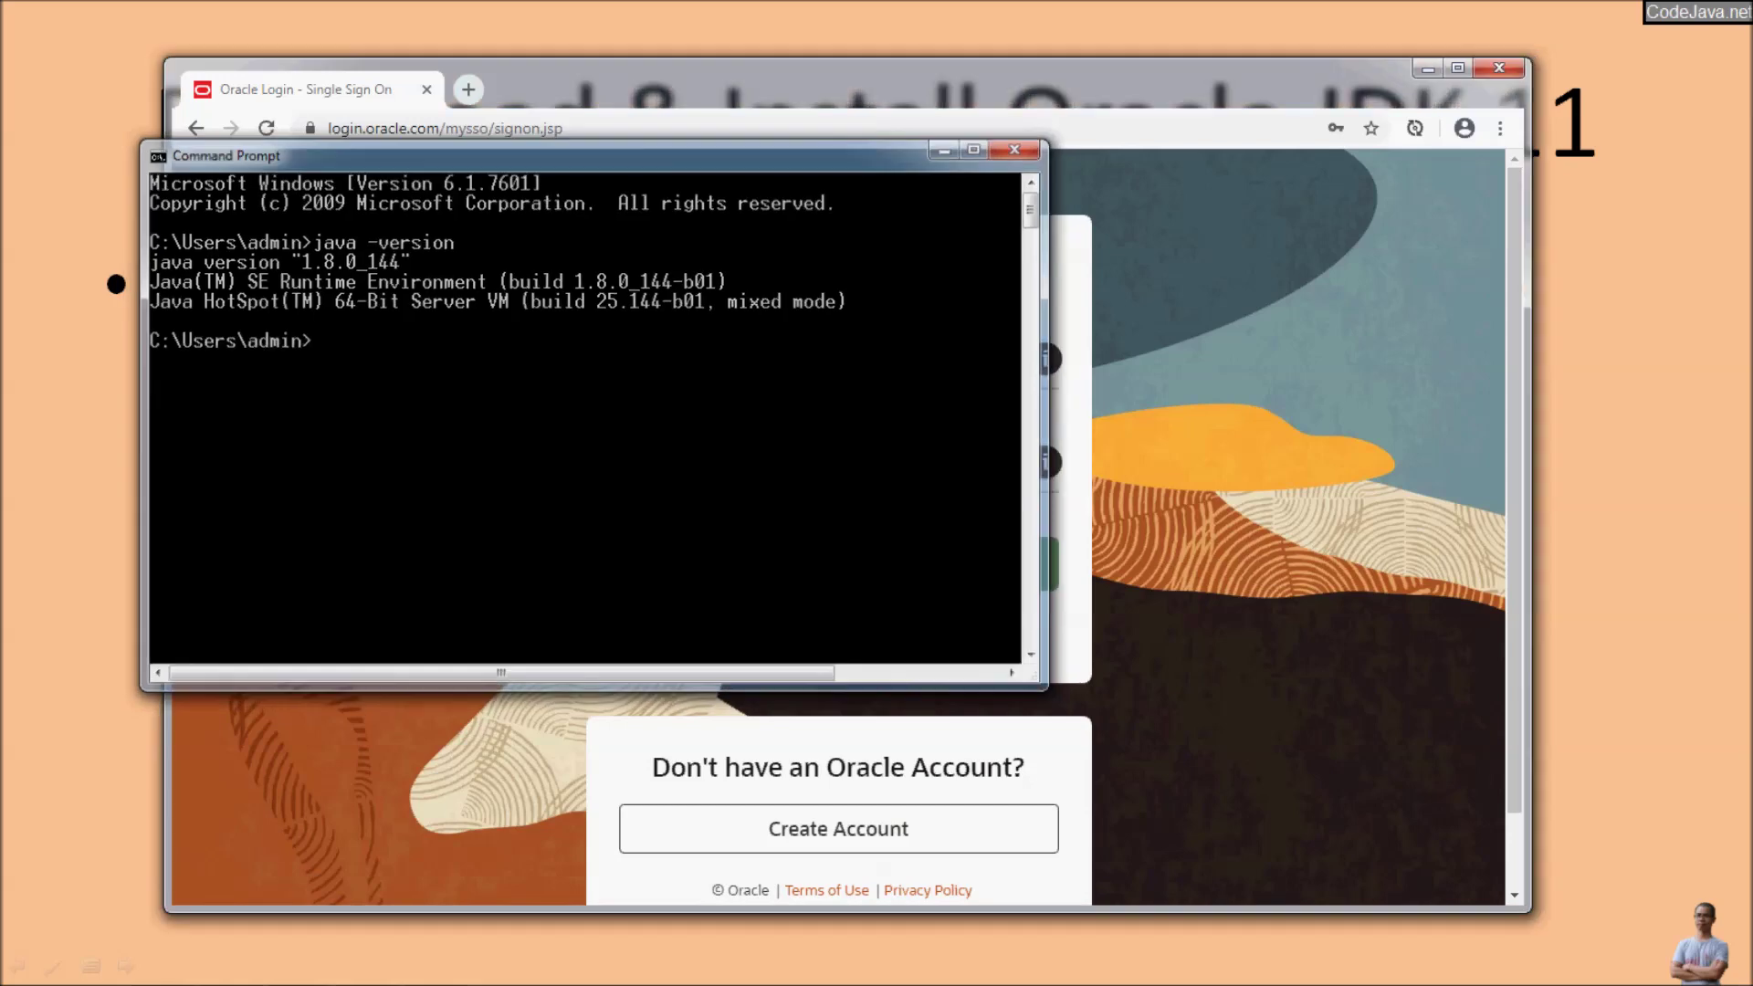
click(367, 965)
- Re-run java -version in a fresh Command Prompt, still showing 1.8.0_144, then exit it
click(26, 965)
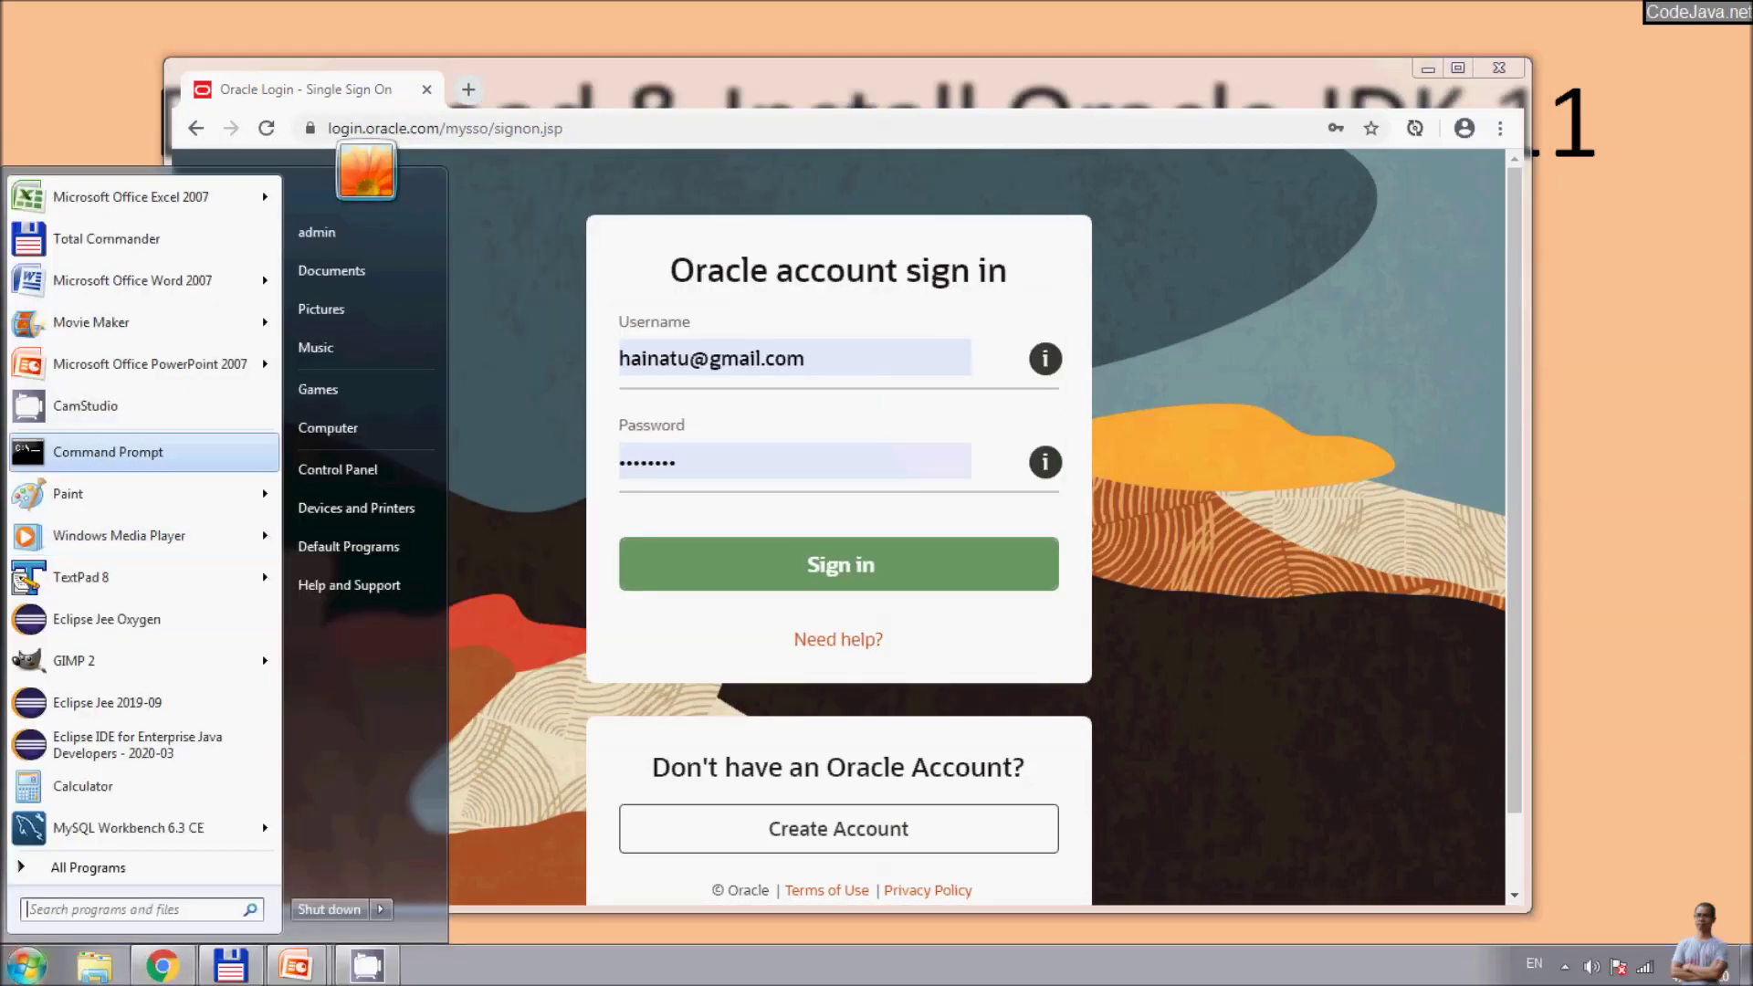
click(107, 452)
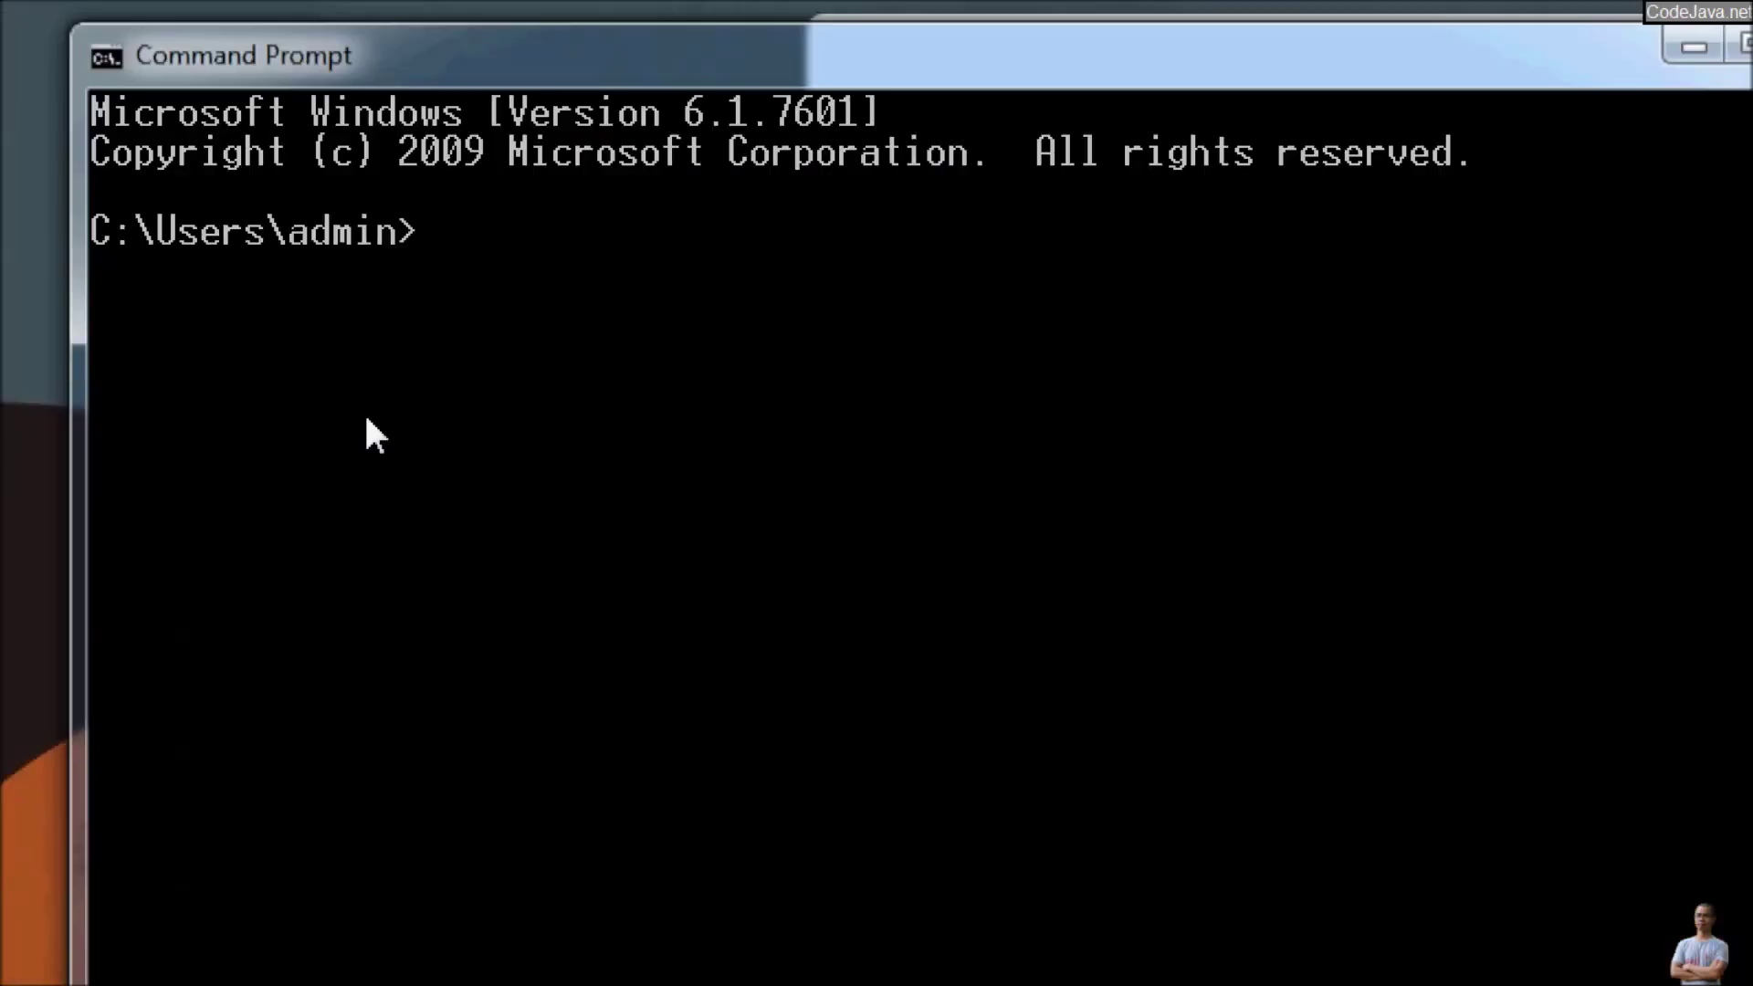
text(java -version)
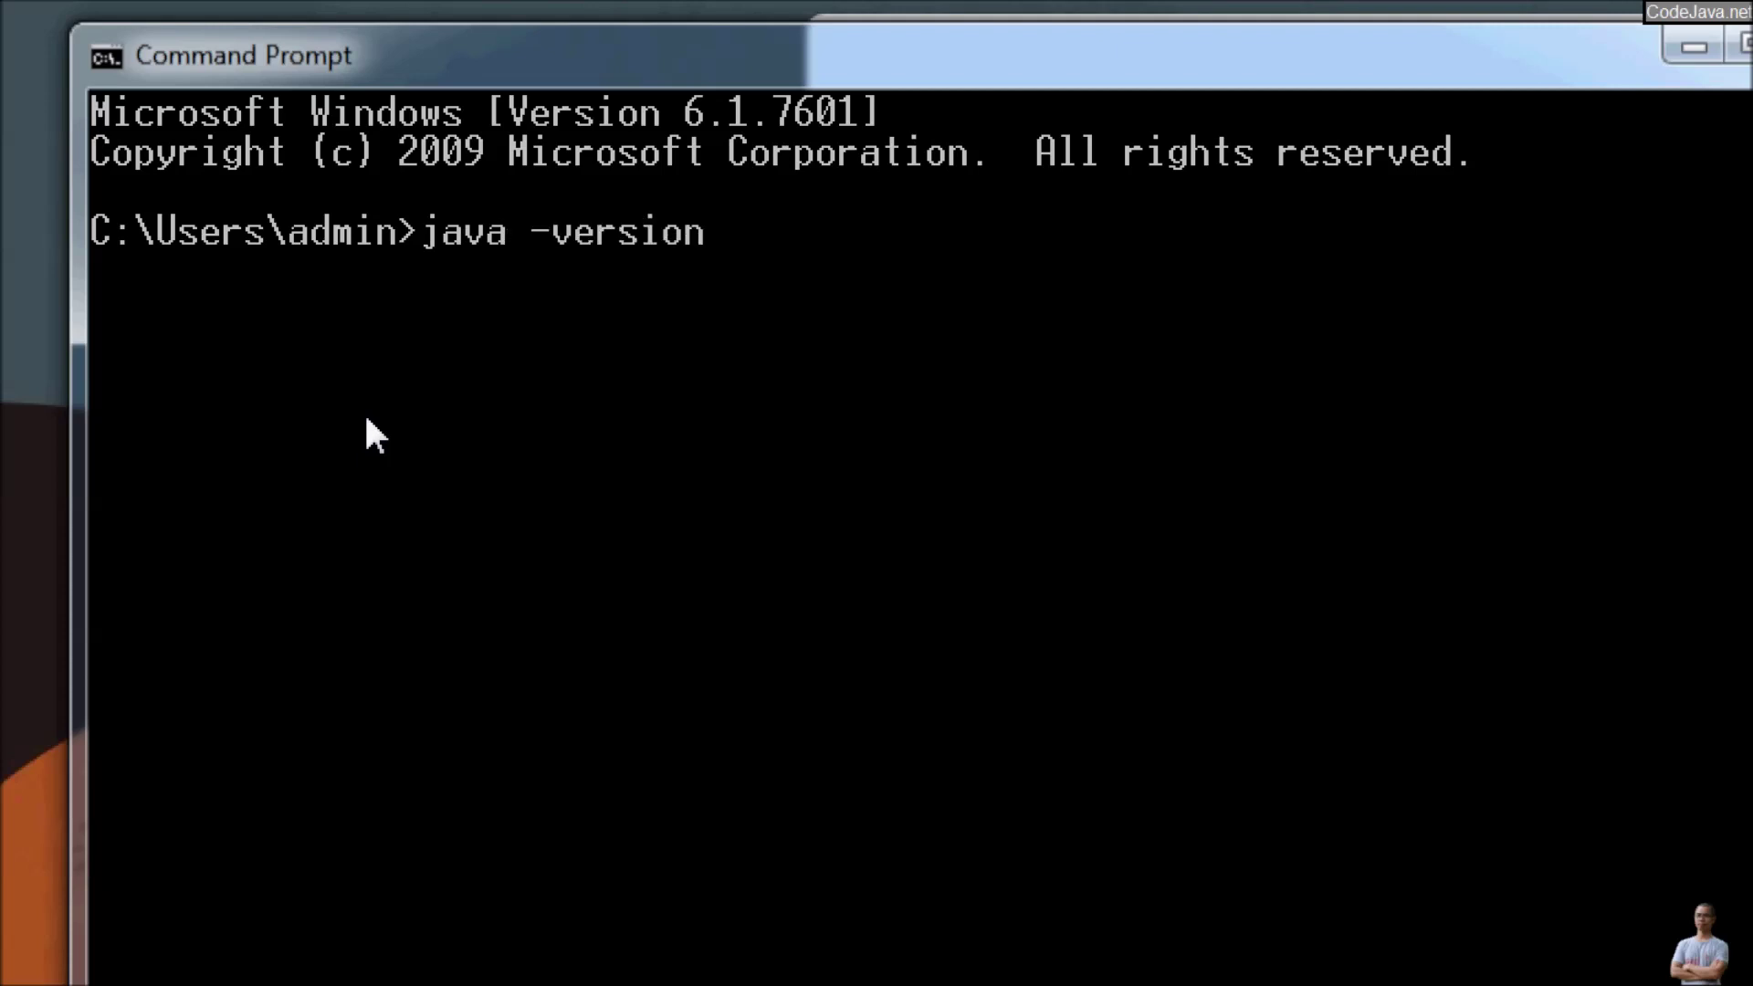
key(Return)
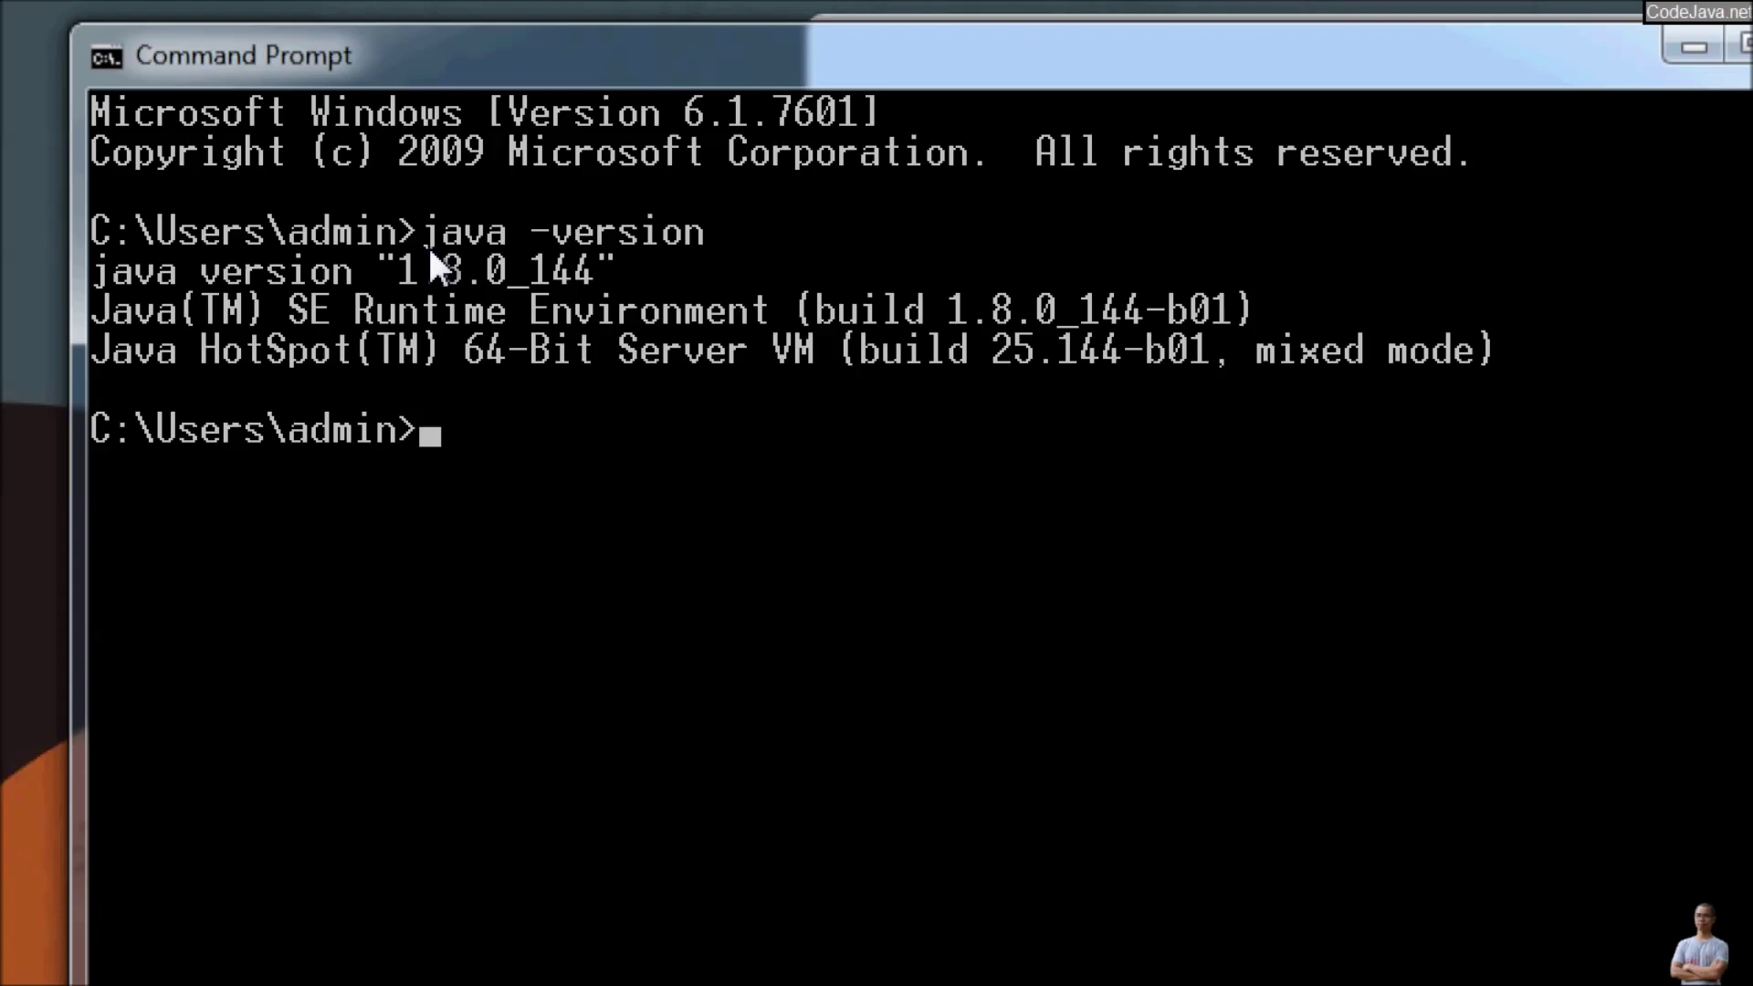
text(exit)
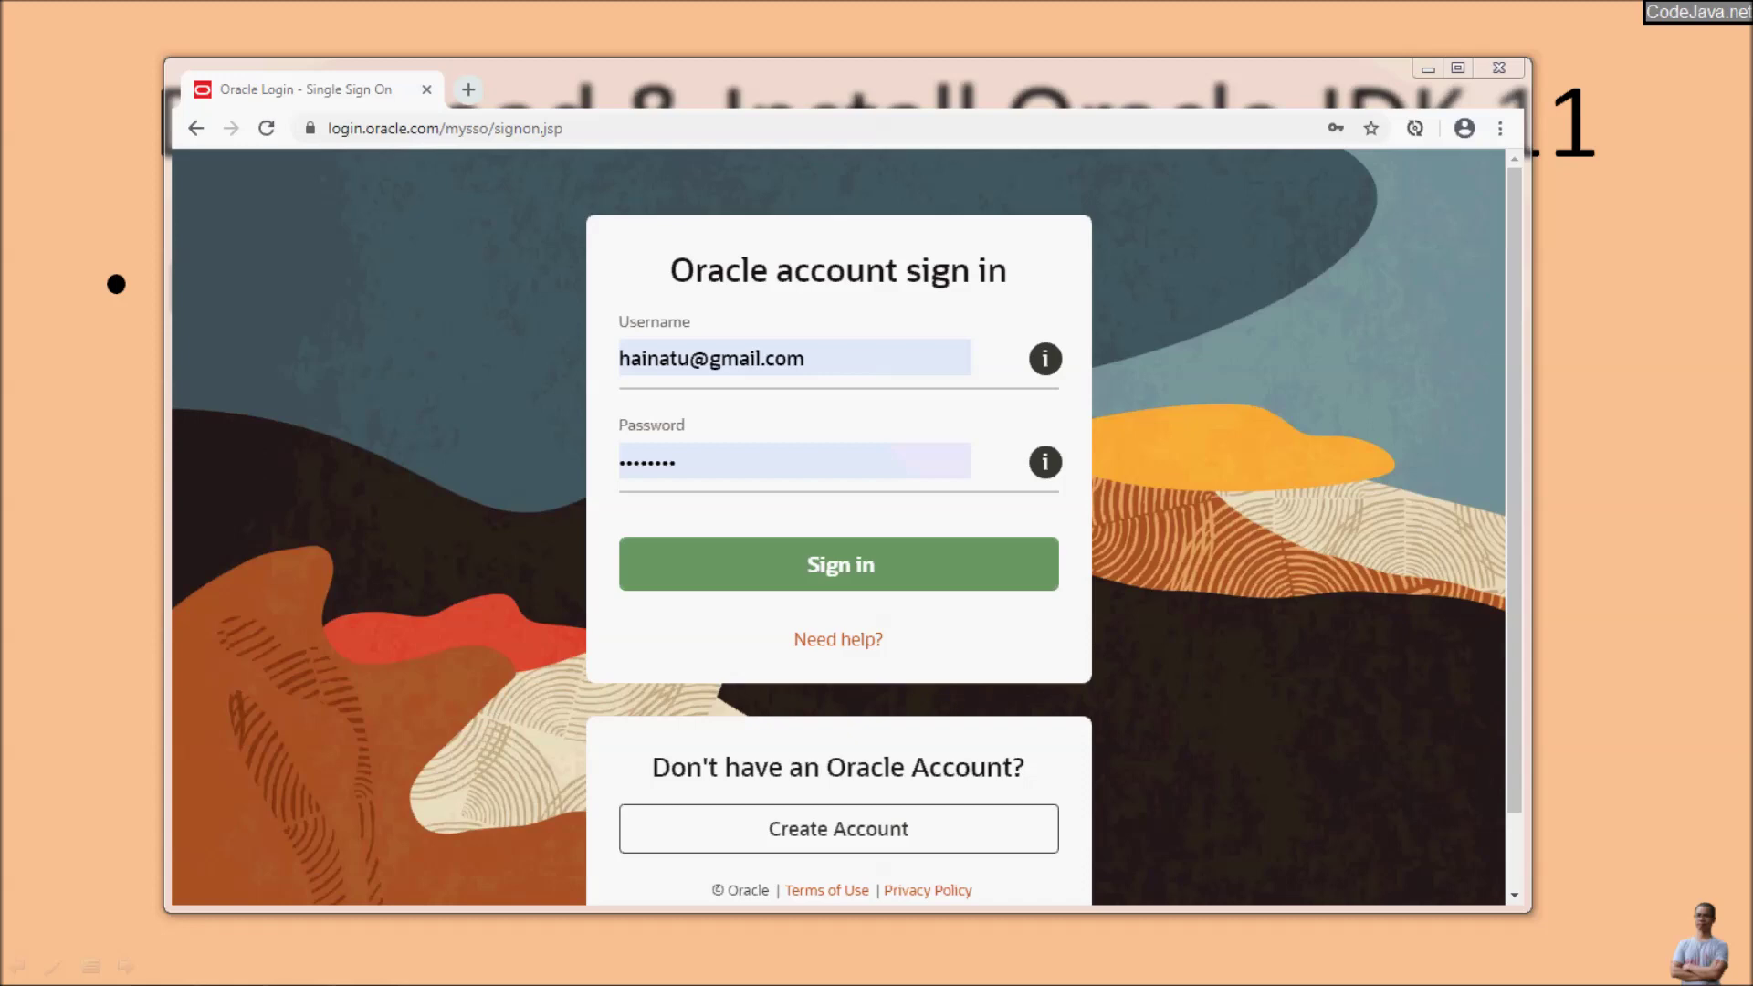
- In an administrator Command Prompt at C:\, echo %JAVA_HOME%, which shows C:\Program Files\Java\jdk1.8.0_144
click(26, 966)
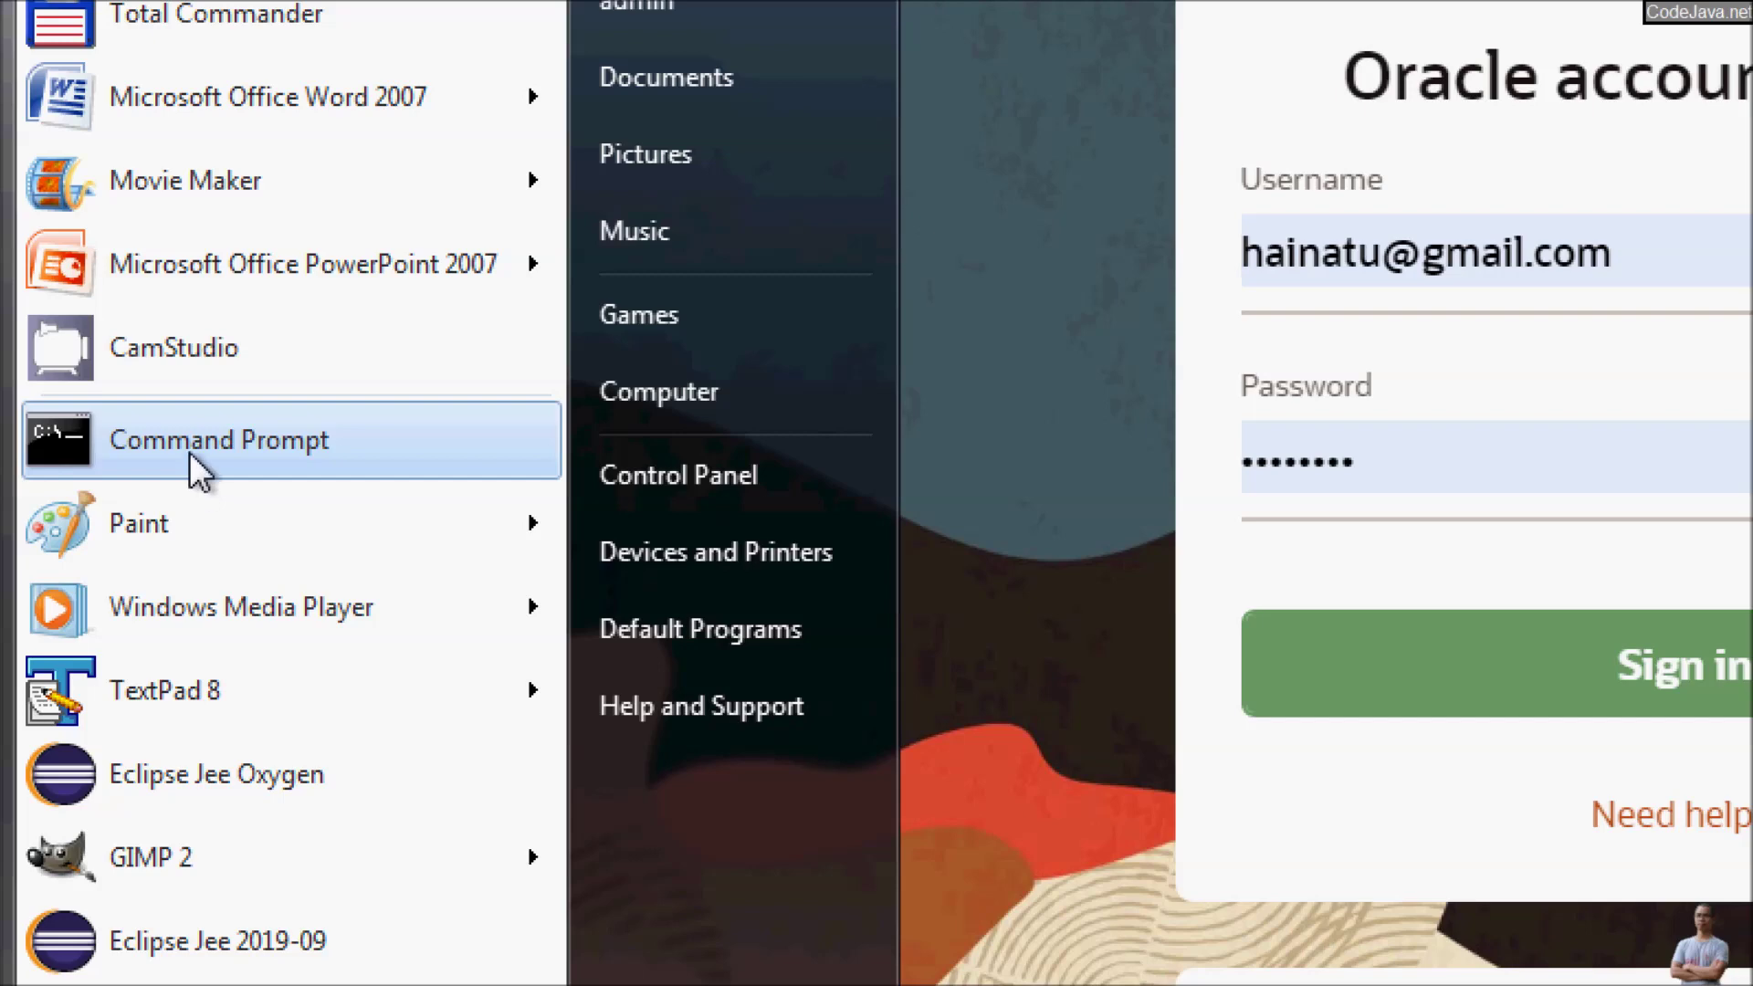
right_click(189, 451)
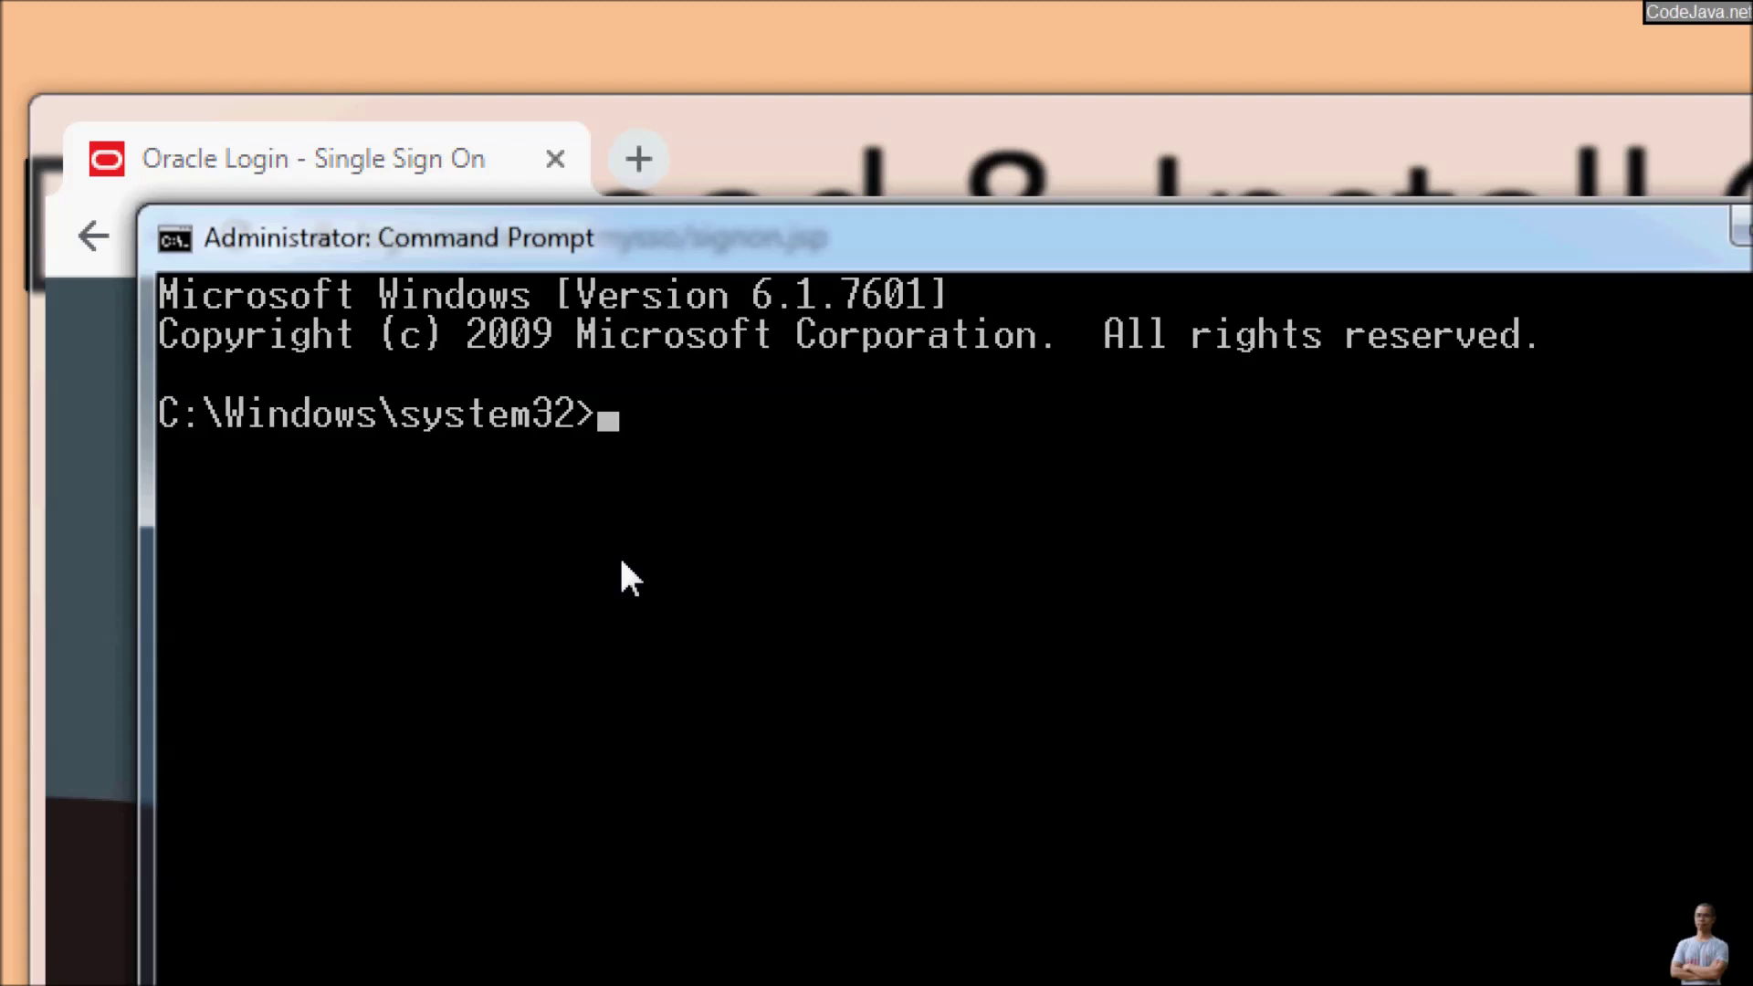
text(cd\)
key(Return)
text(e)
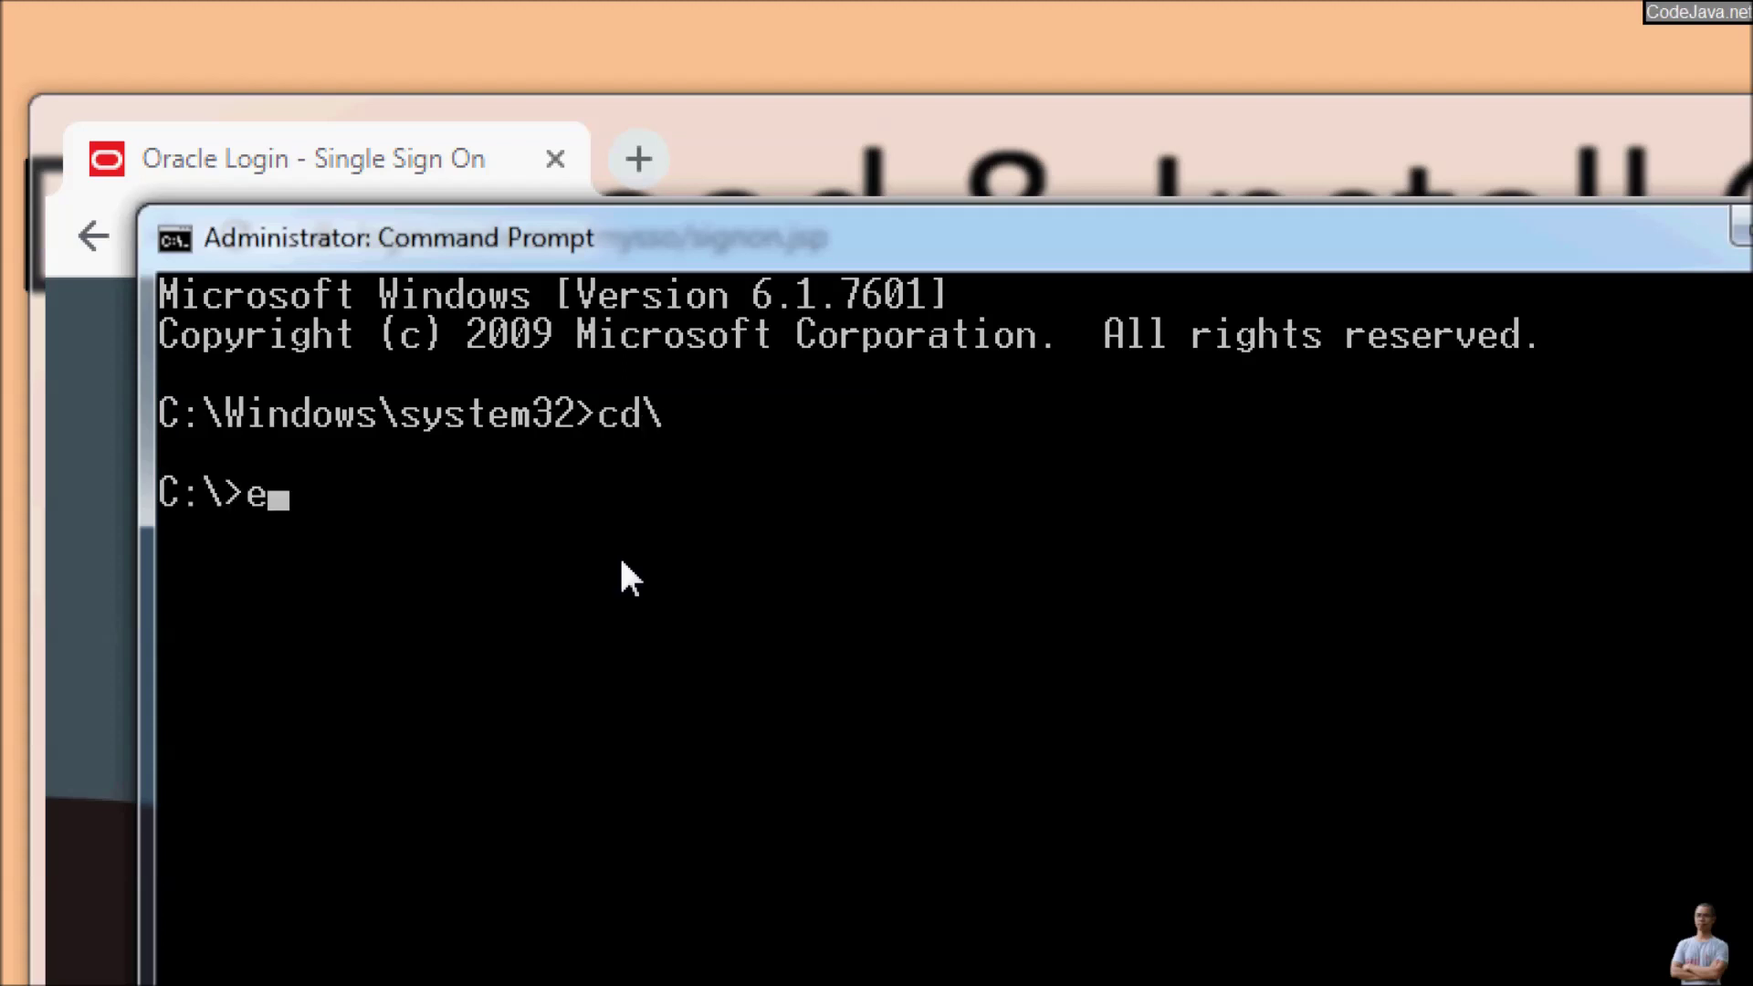
text(cho %JA)
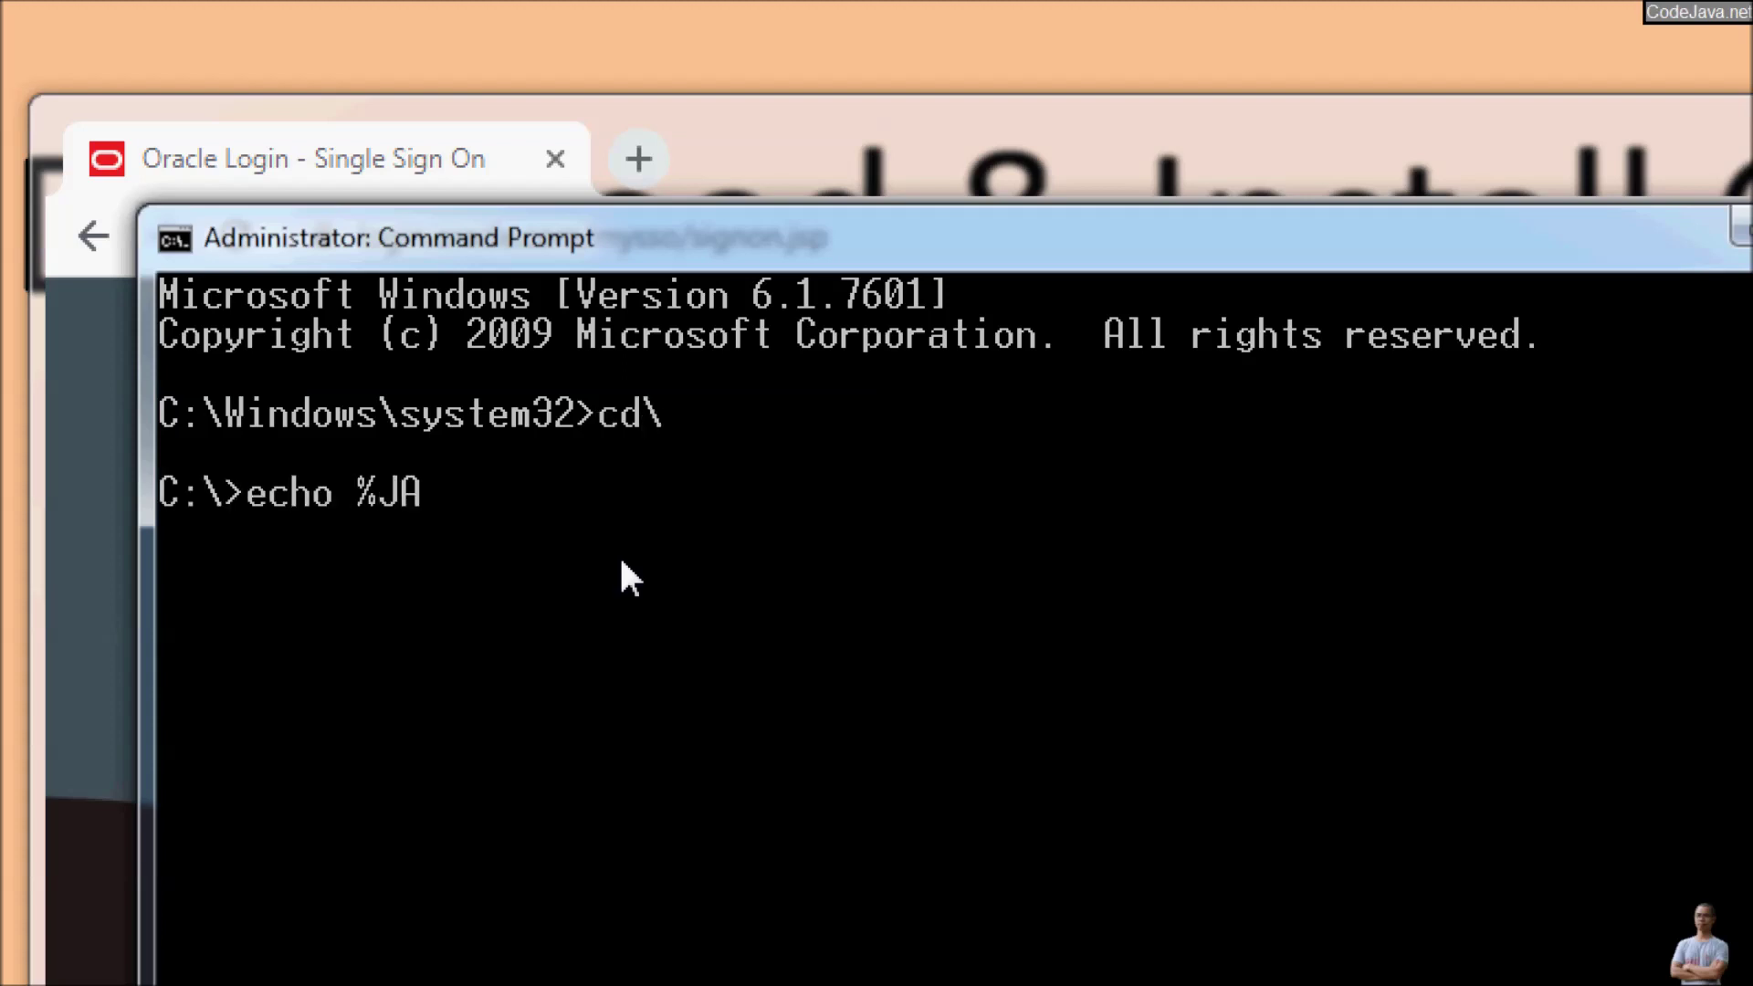
text(VA_HOME%)
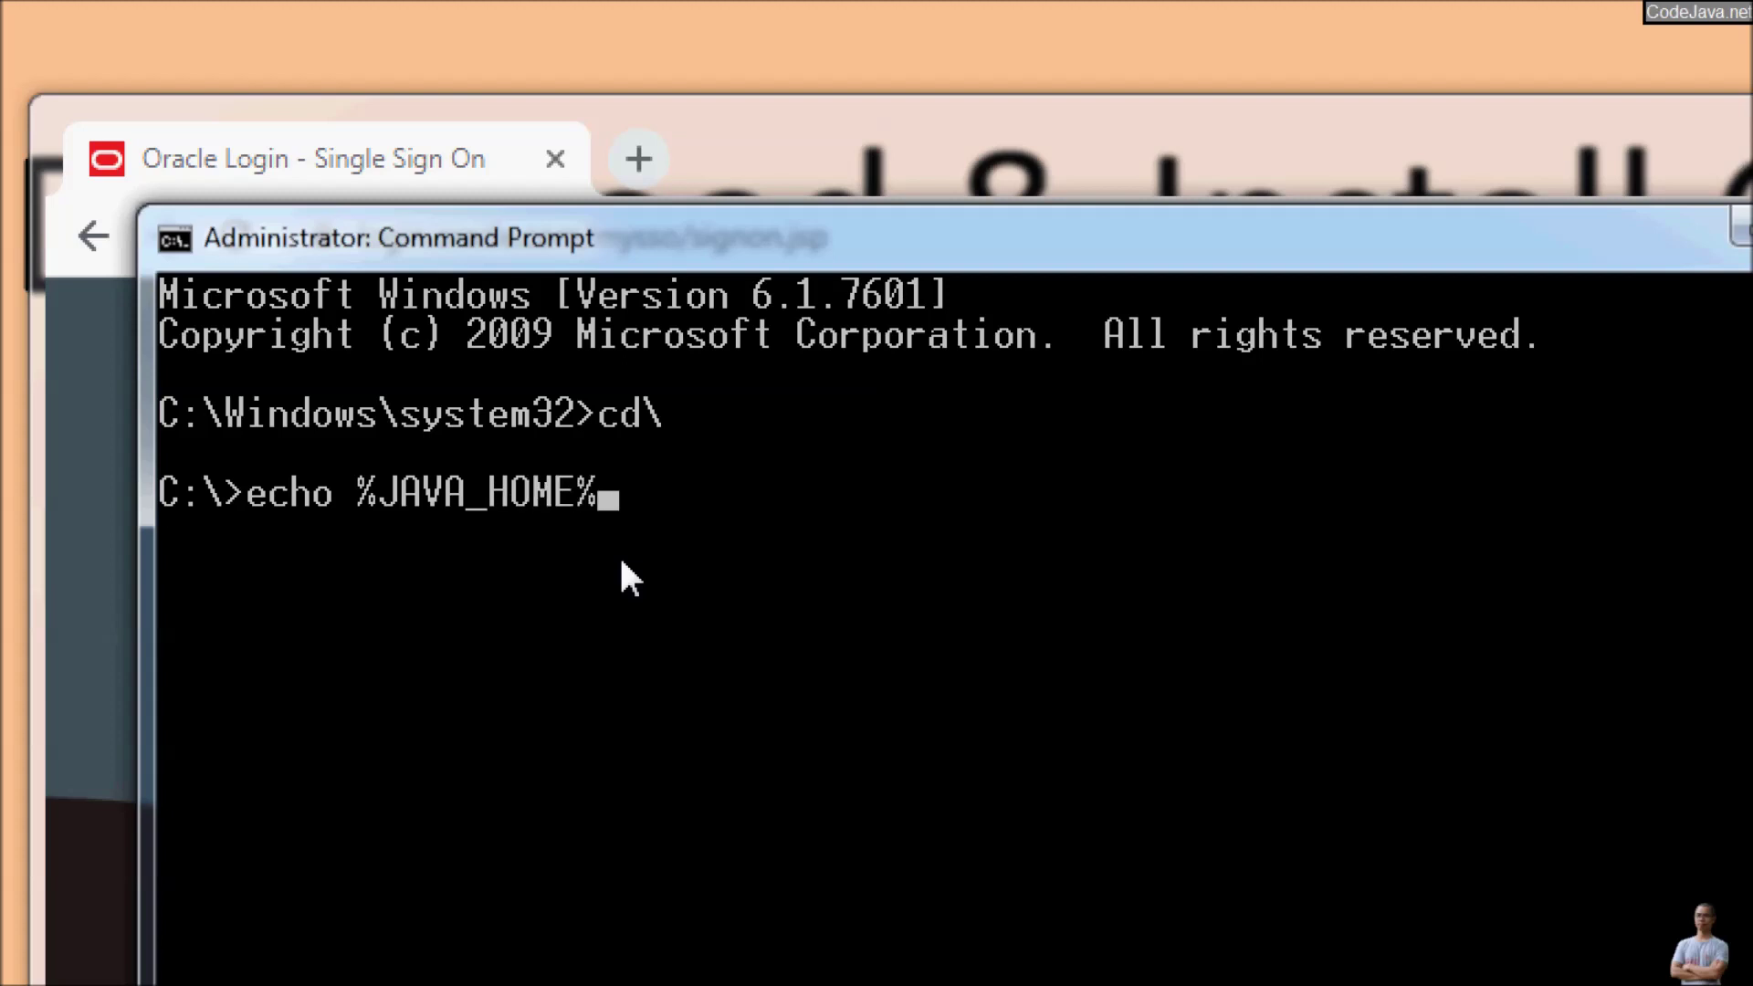
key(Return)
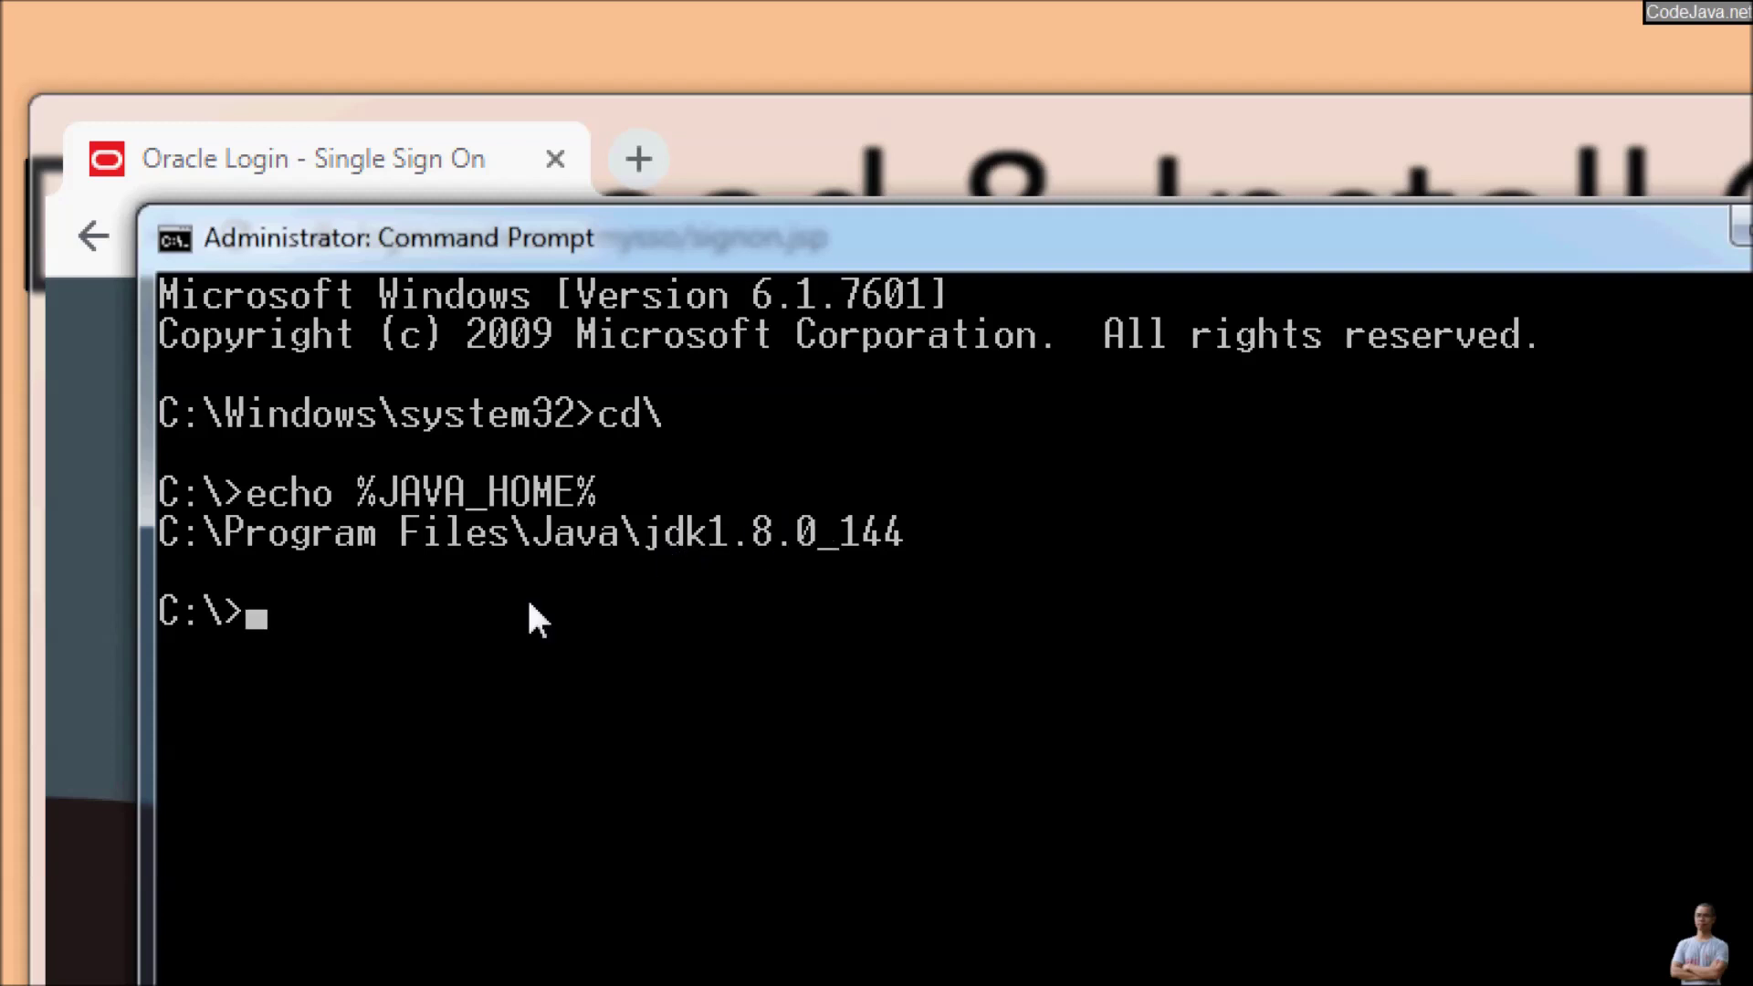
- Type 'setx -m JAVA_HOME' in the admin console and open a file browser window
text(setx -m)
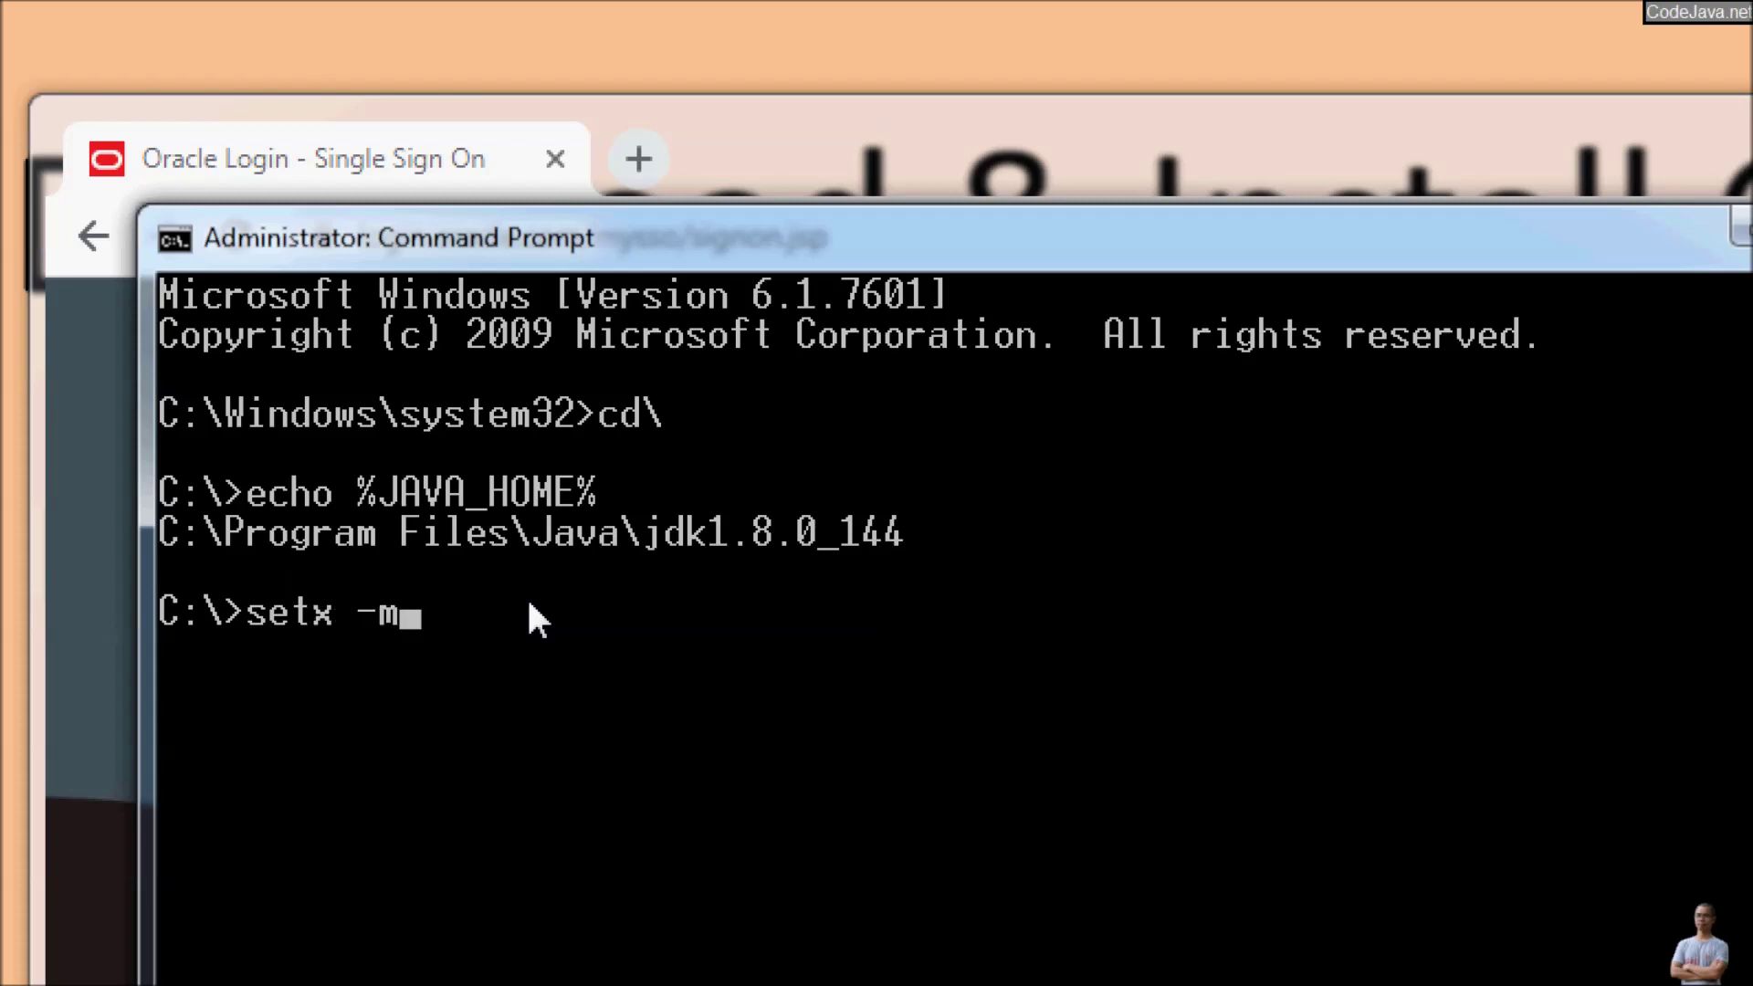
text( JAVA_)
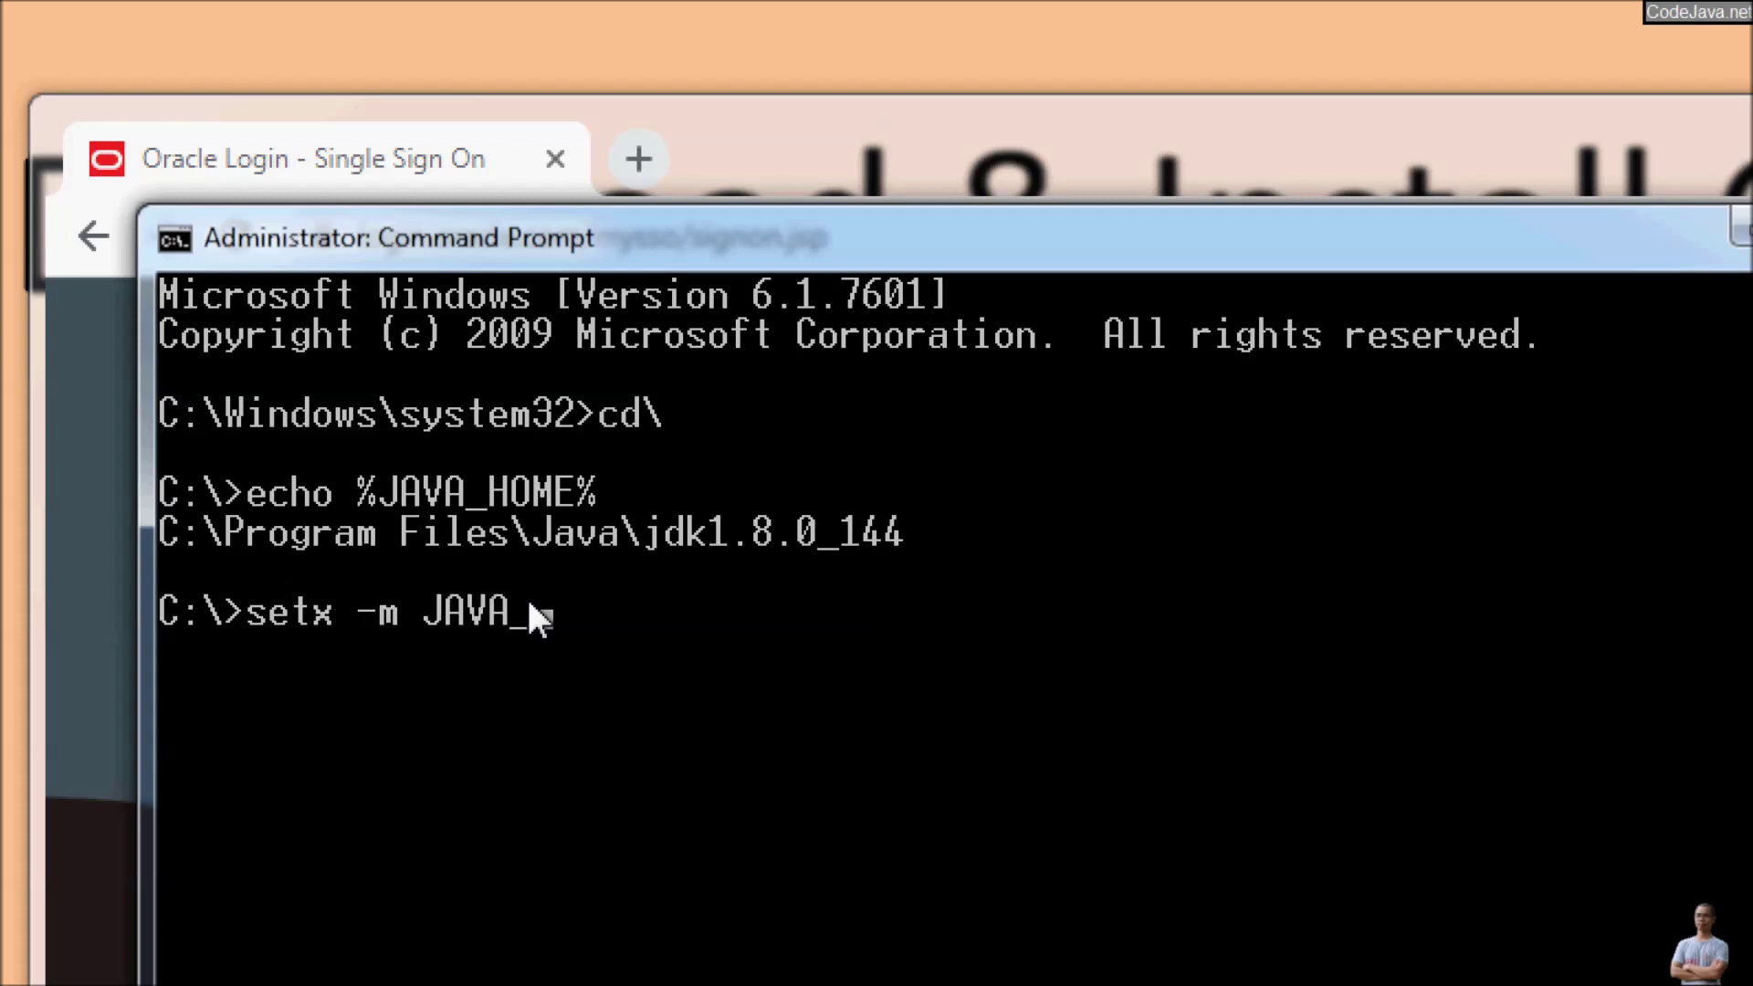
text(HOME)
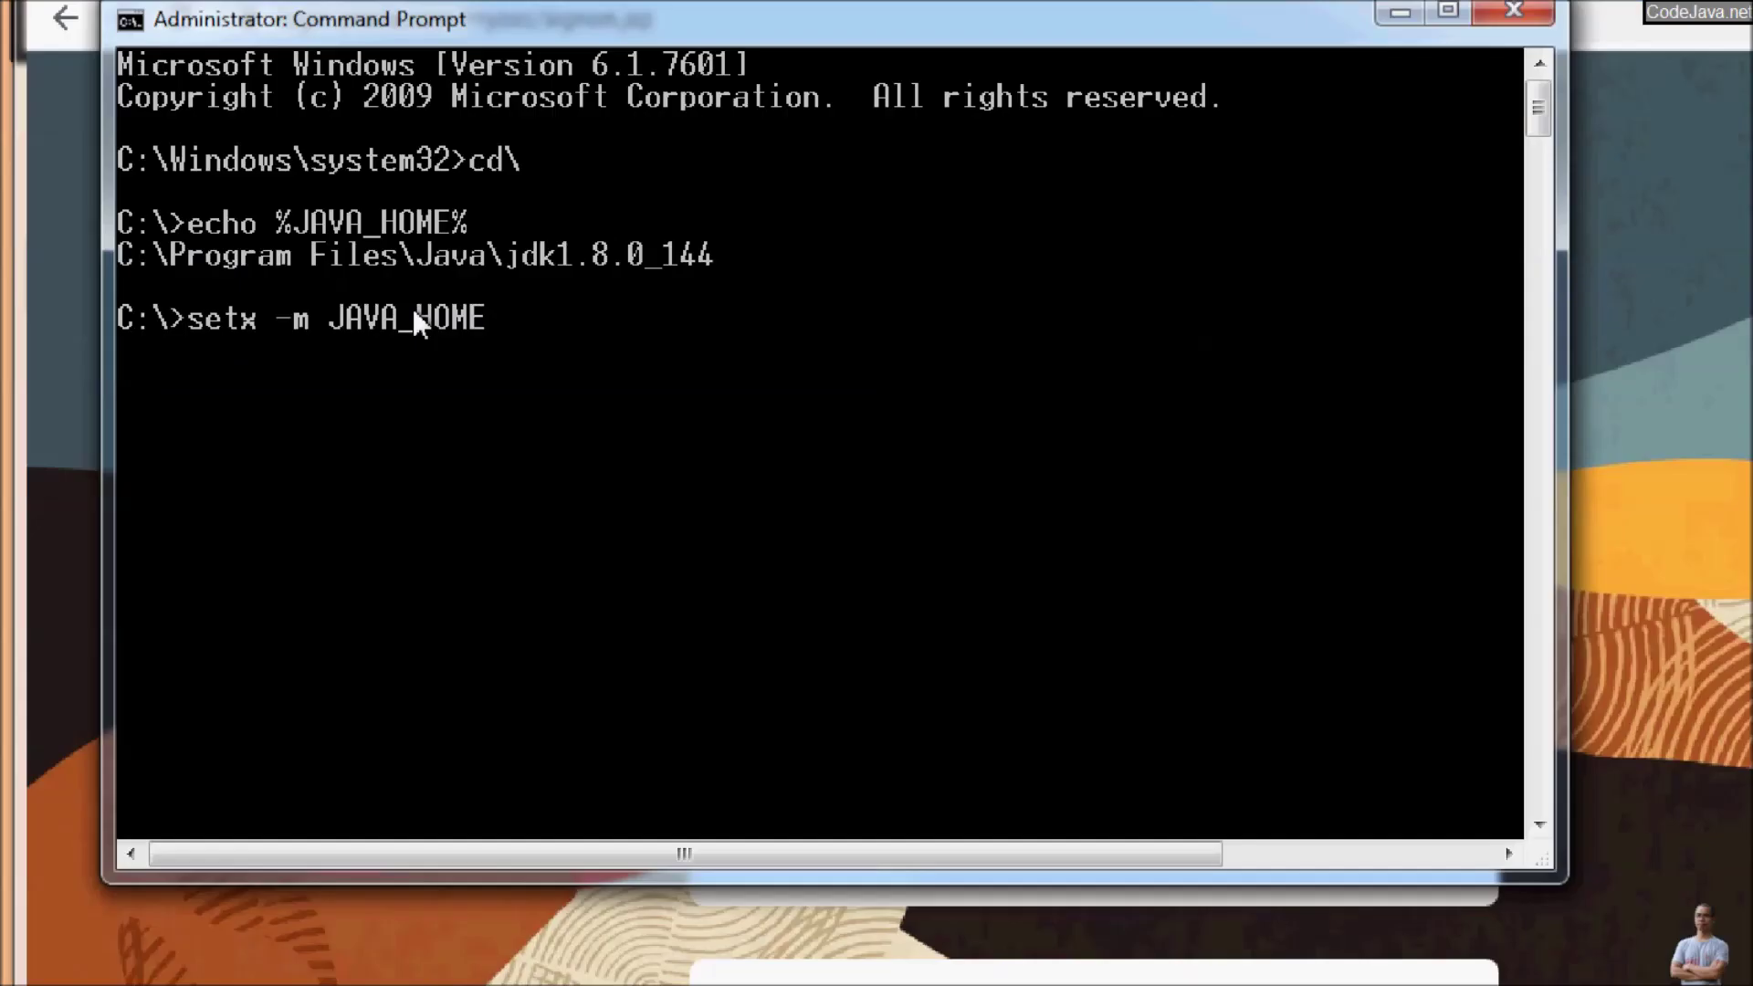
key(alt+Tab)
key(Tab)
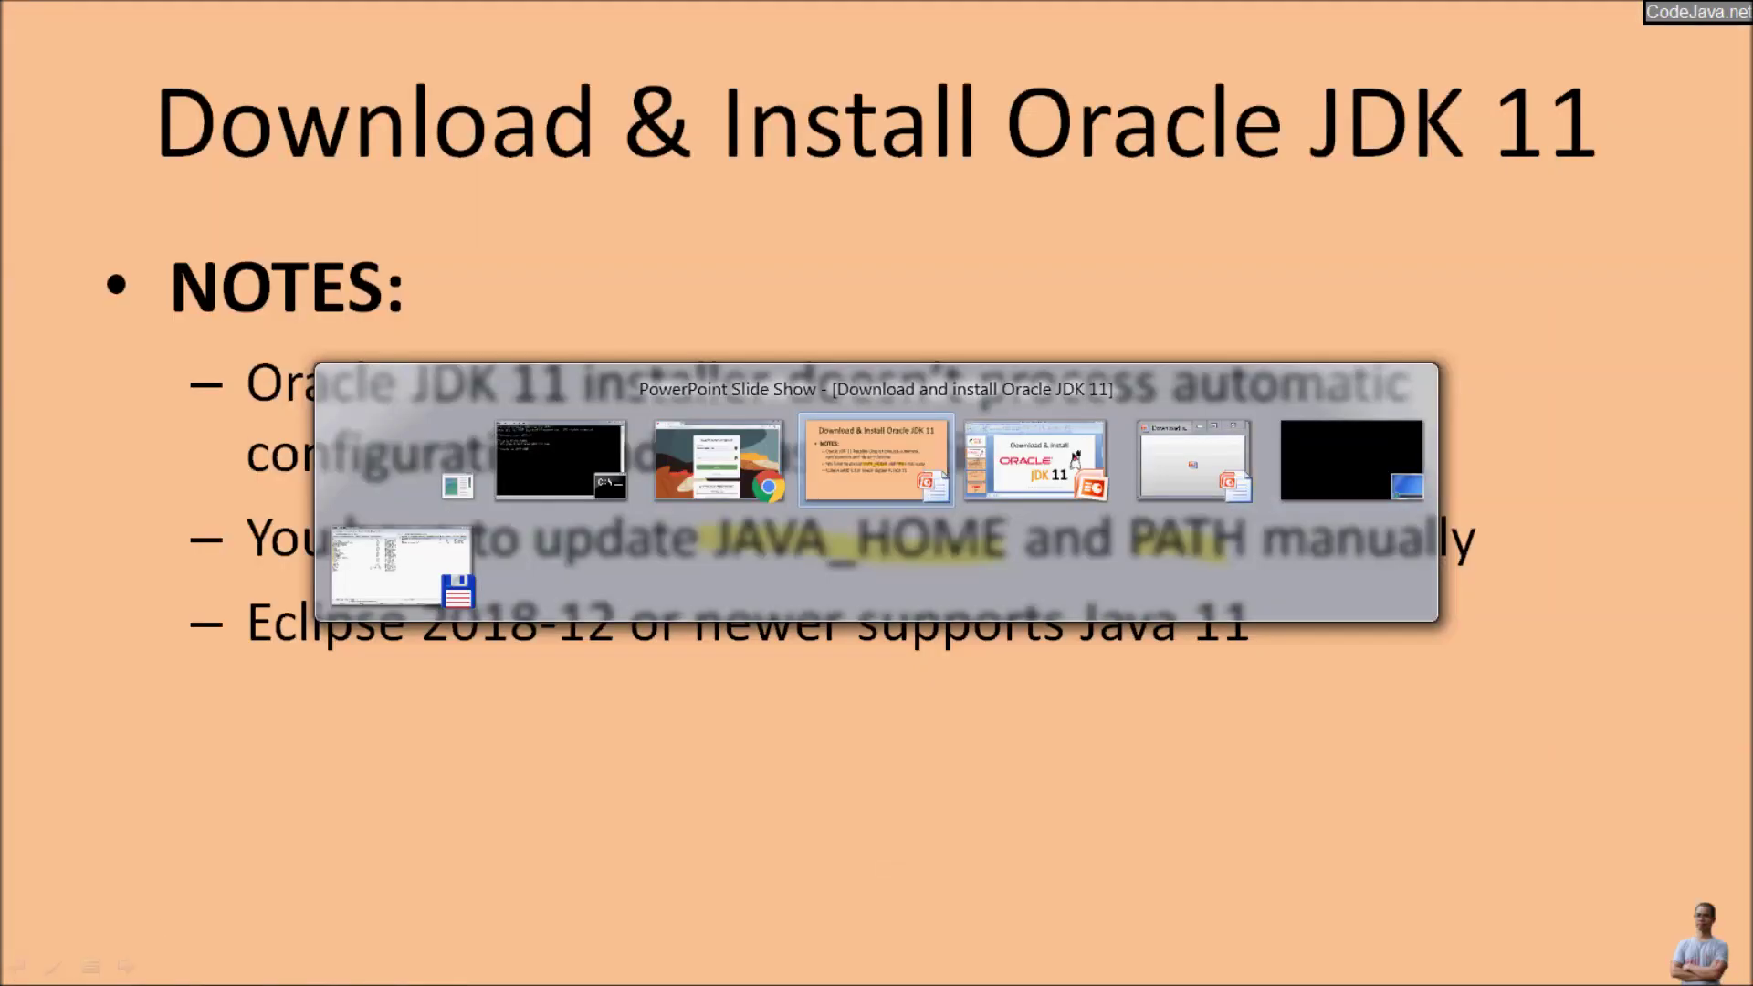
key(Tab)
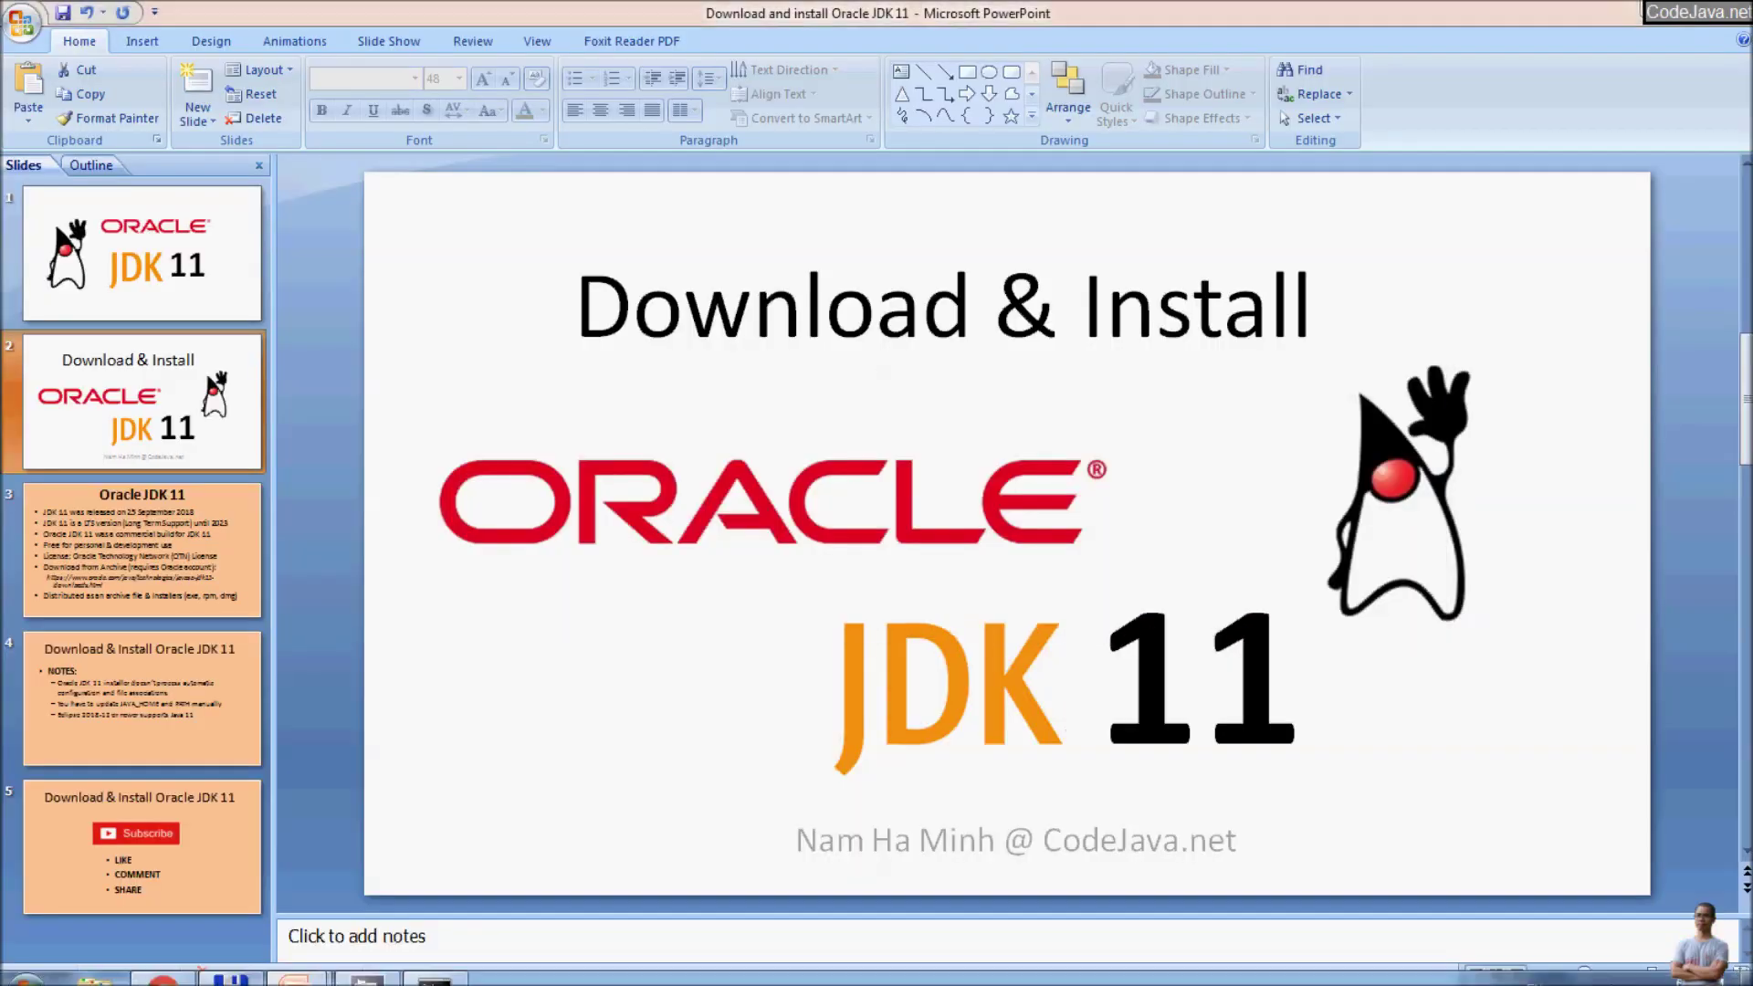
key(super)
key(super)
key(super+1)
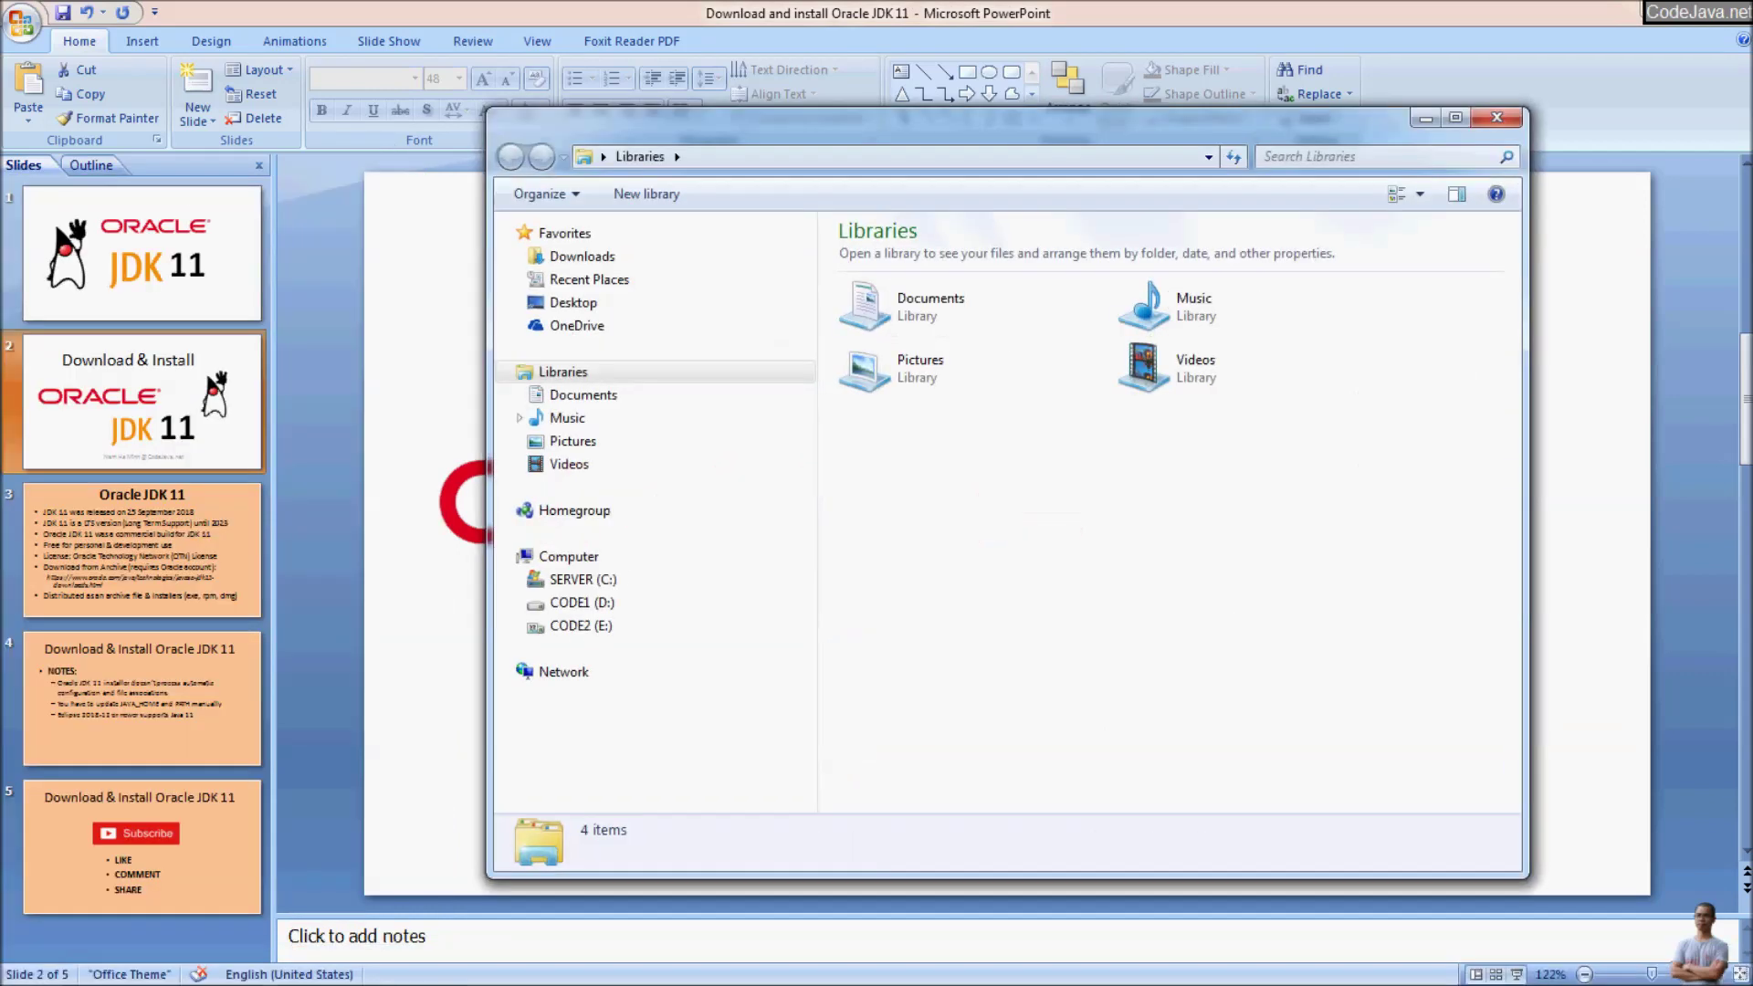
- Navigate Explorer to C:\Program Files\Java\jdk-11.0.7
click(582, 579)
click(890, 345)
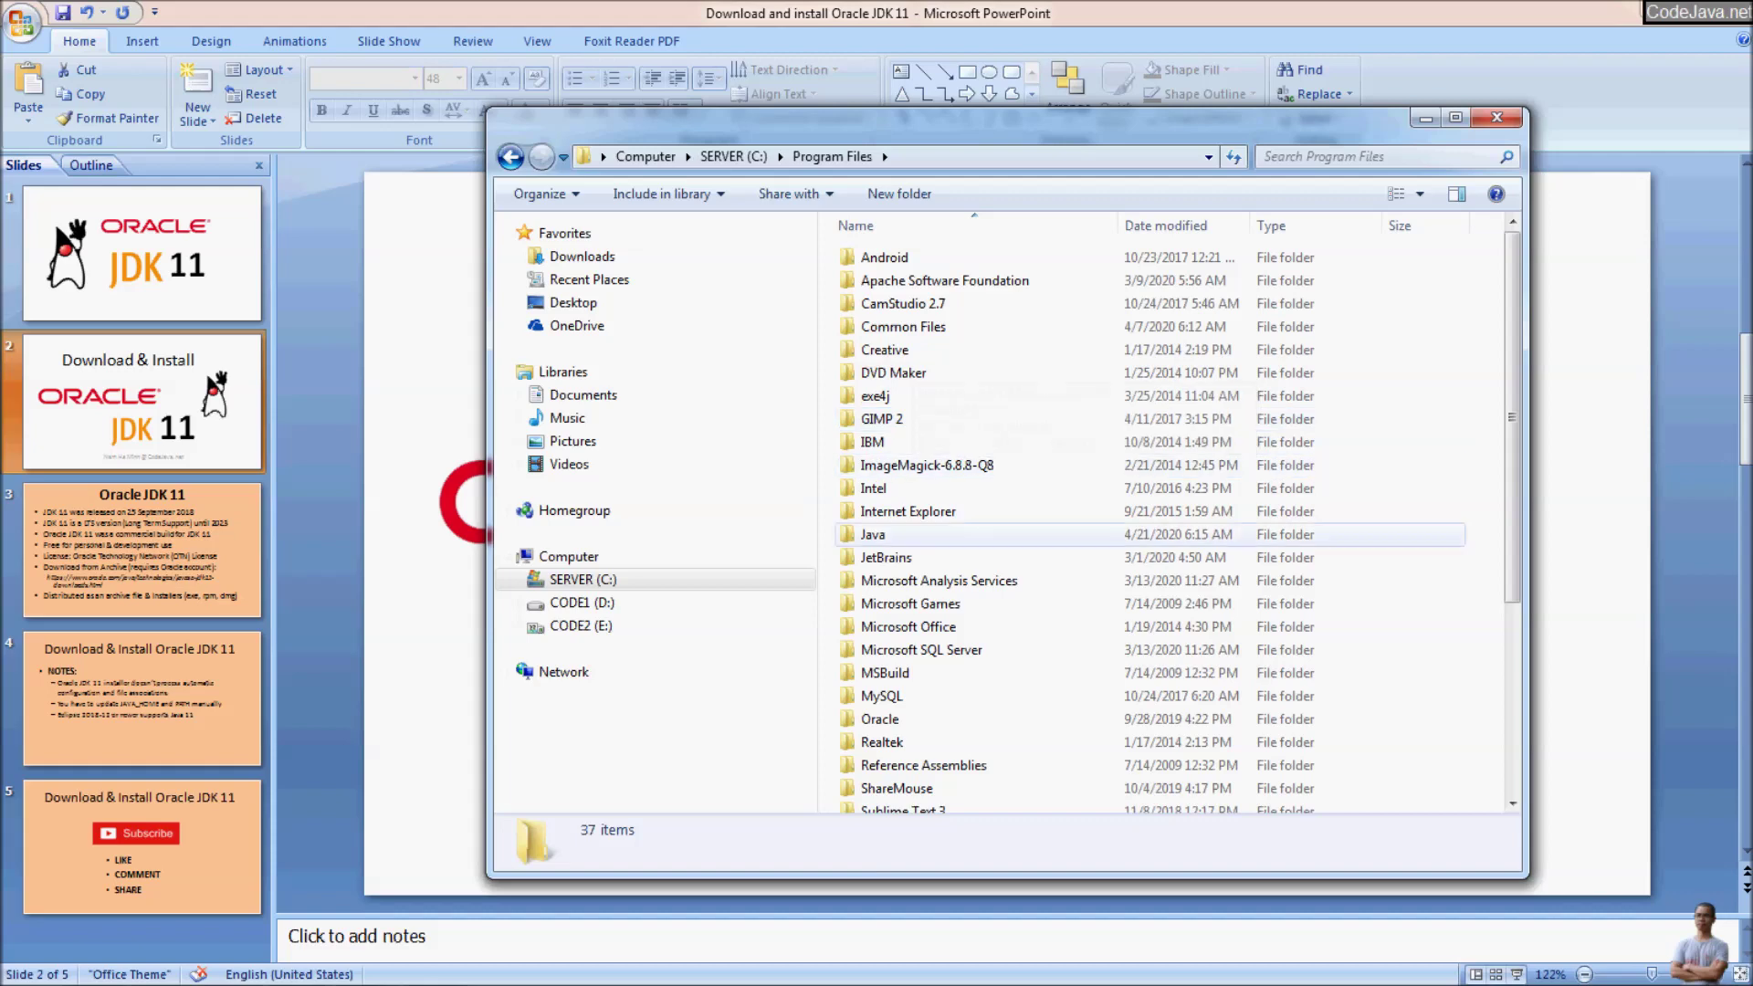
click(873, 534)
double_click(873, 534)
double_click(881, 280)
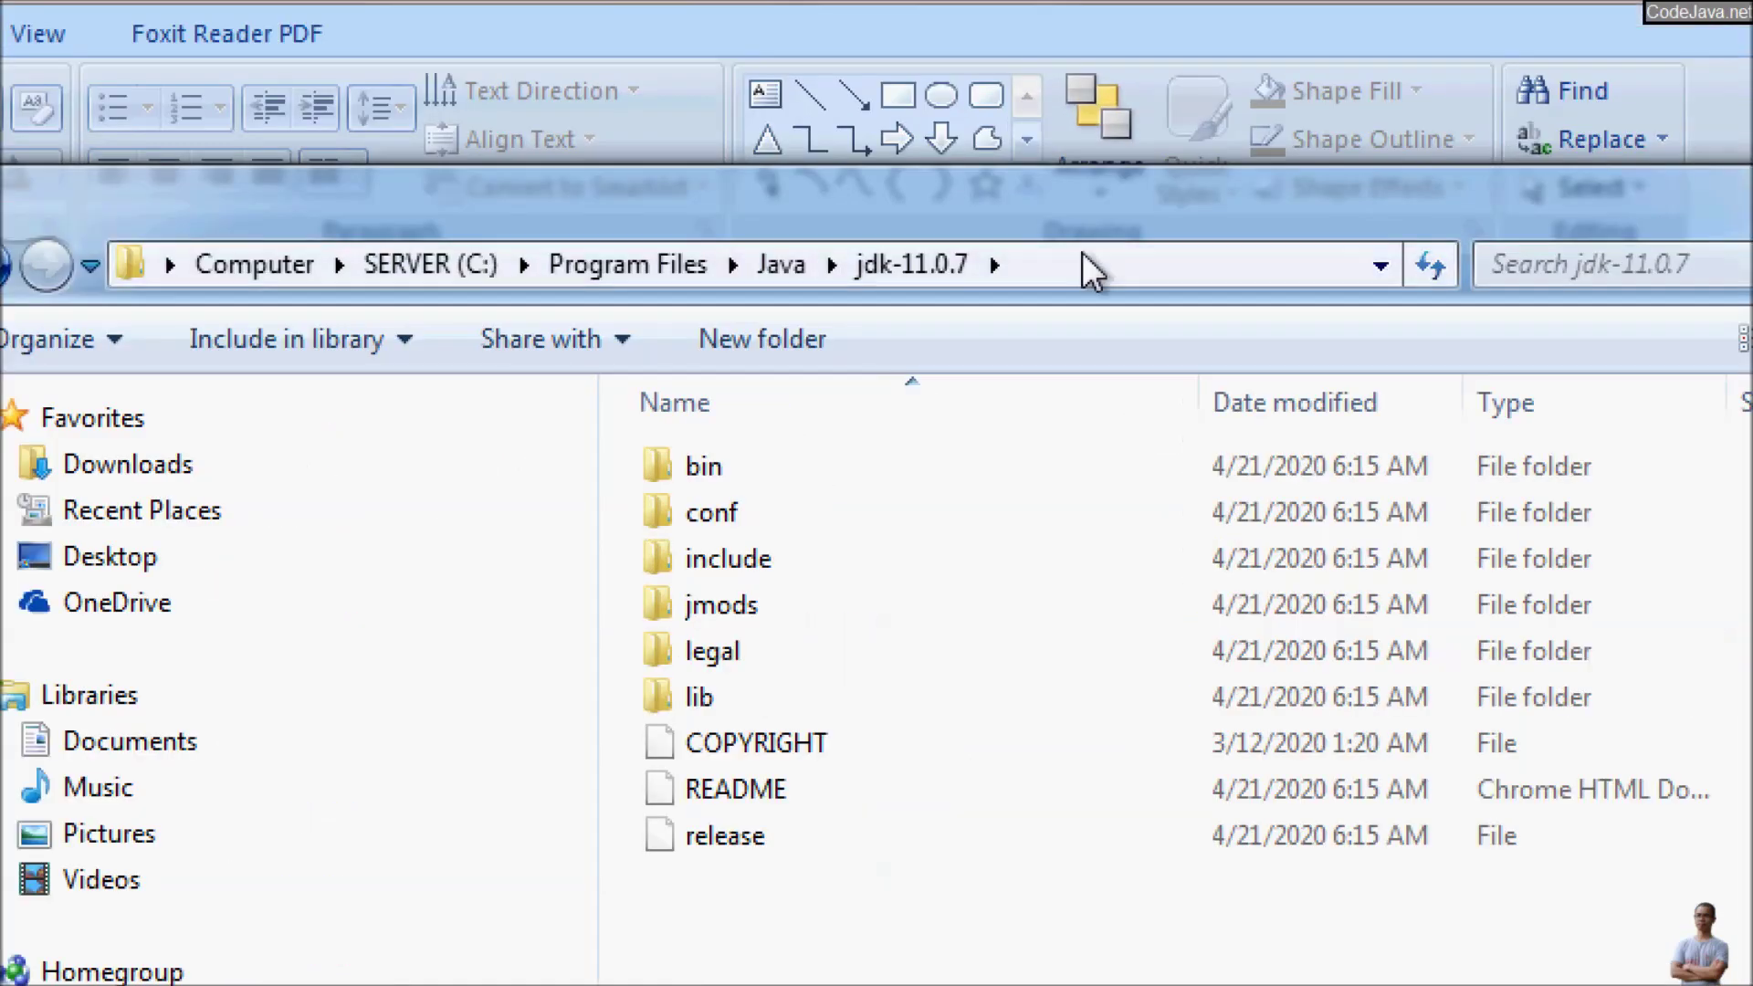
- Copy the jdk-11.0.7 folder path from the address bar and return to the admin console
click(1059, 155)
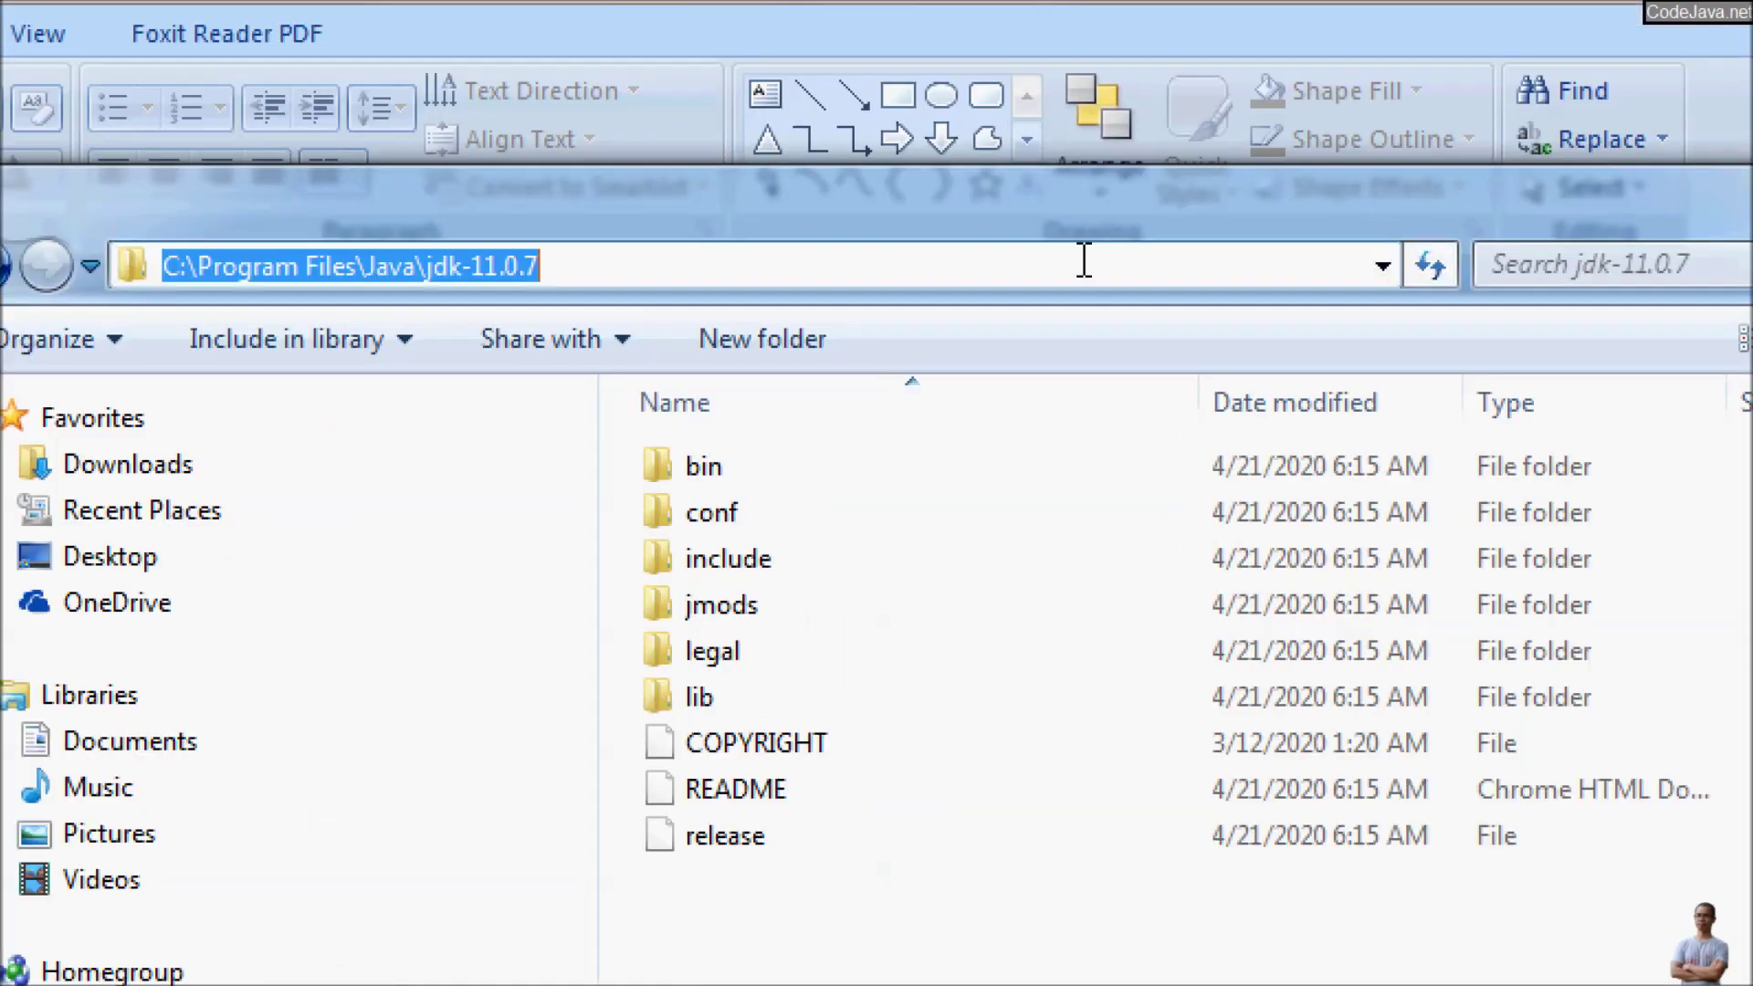
right_click(374, 265)
click(513, 398)
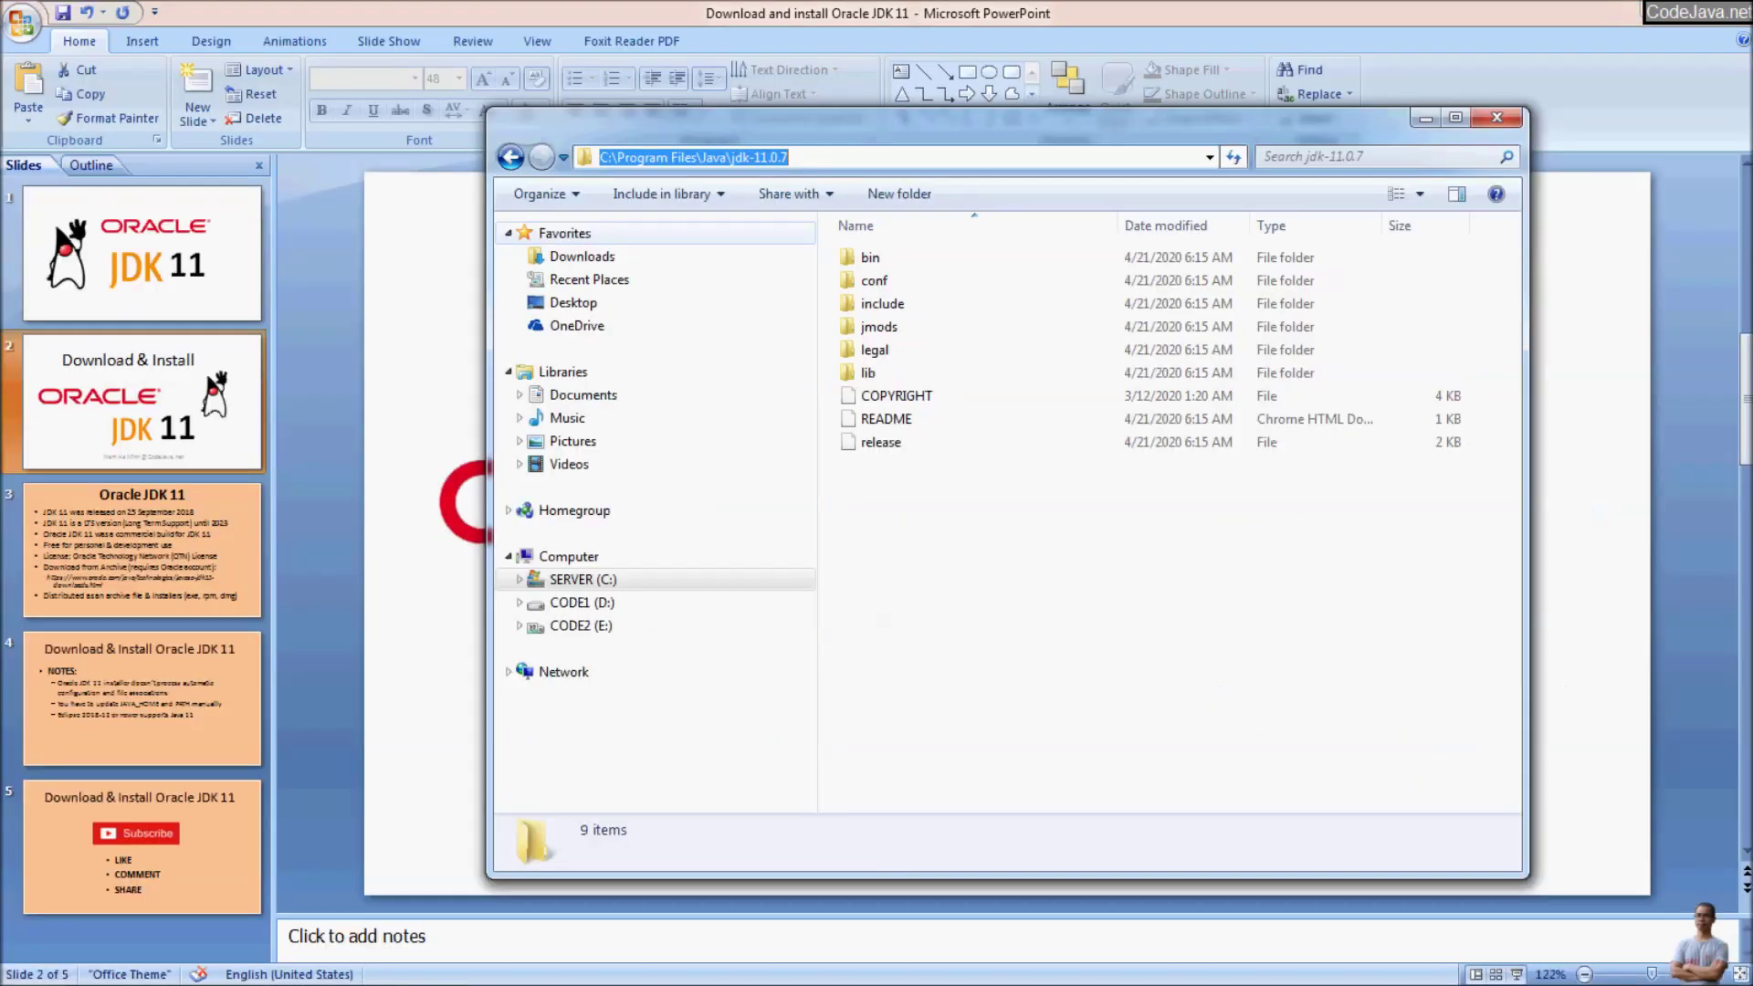
key(alt+Tab)
key(alt+Tab)
key(alt+Tab)
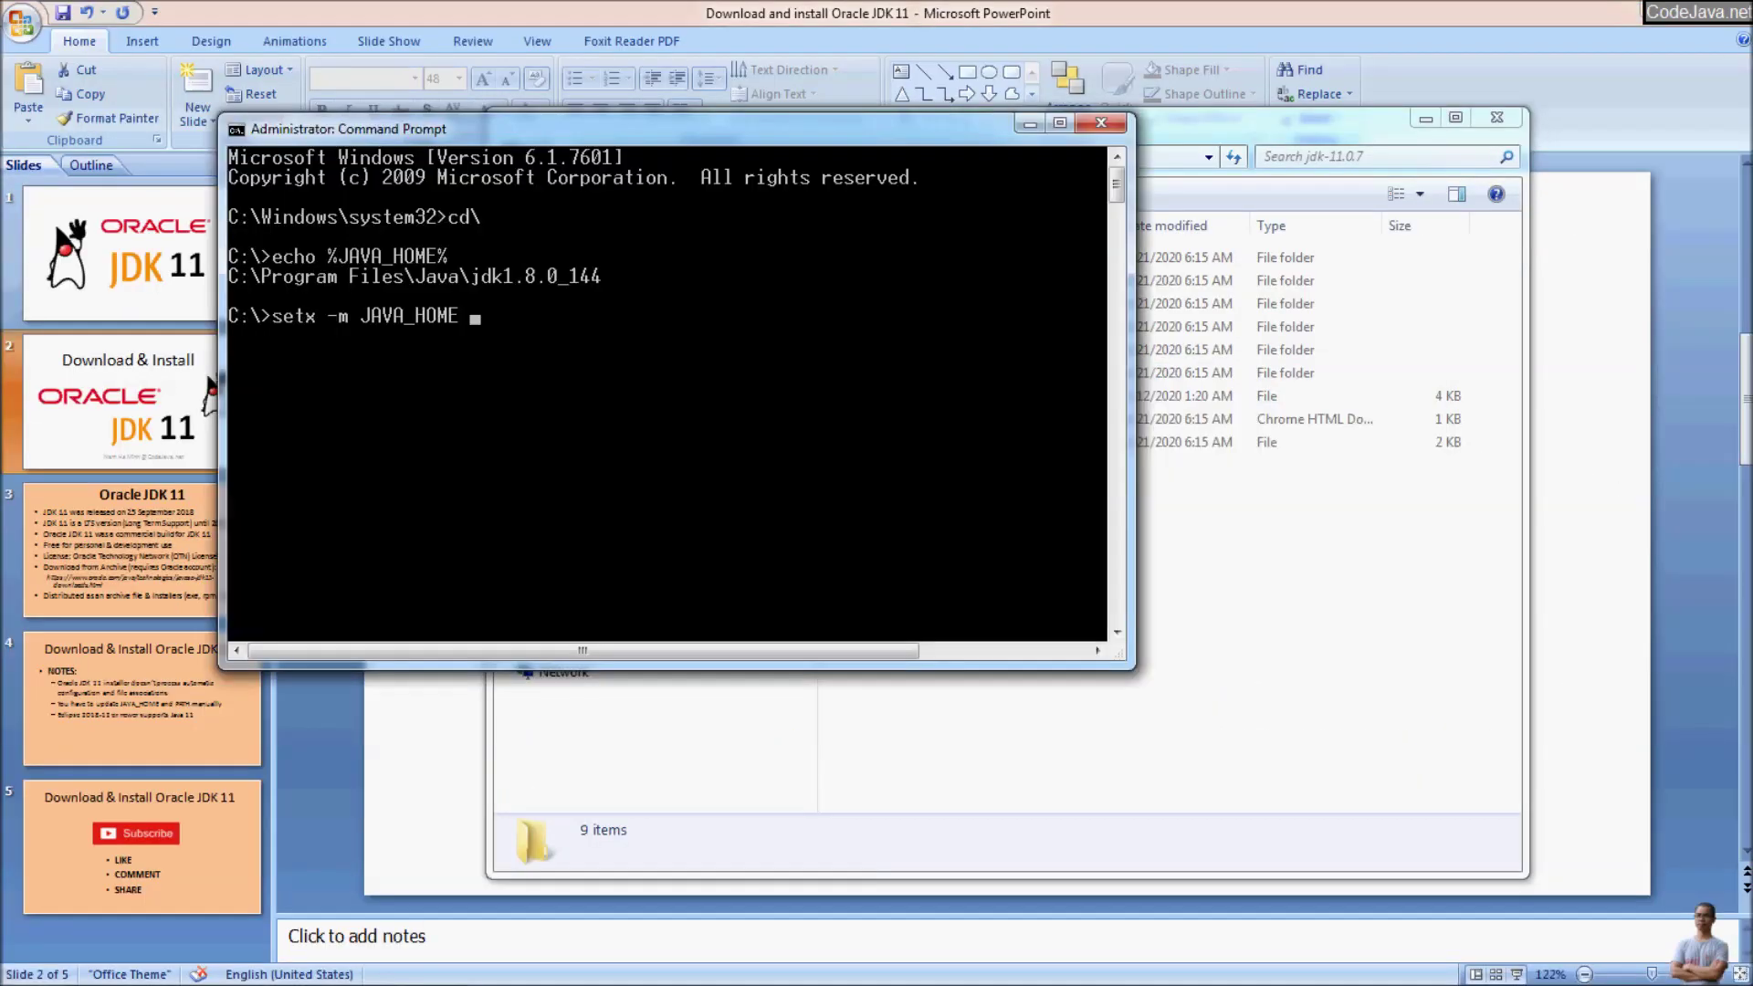
- Finish setx -m JAVA_HOME with the quoted pasted path "C:\Program Files\Java\jdk-11.0.7", run it, and exit the console
text(")
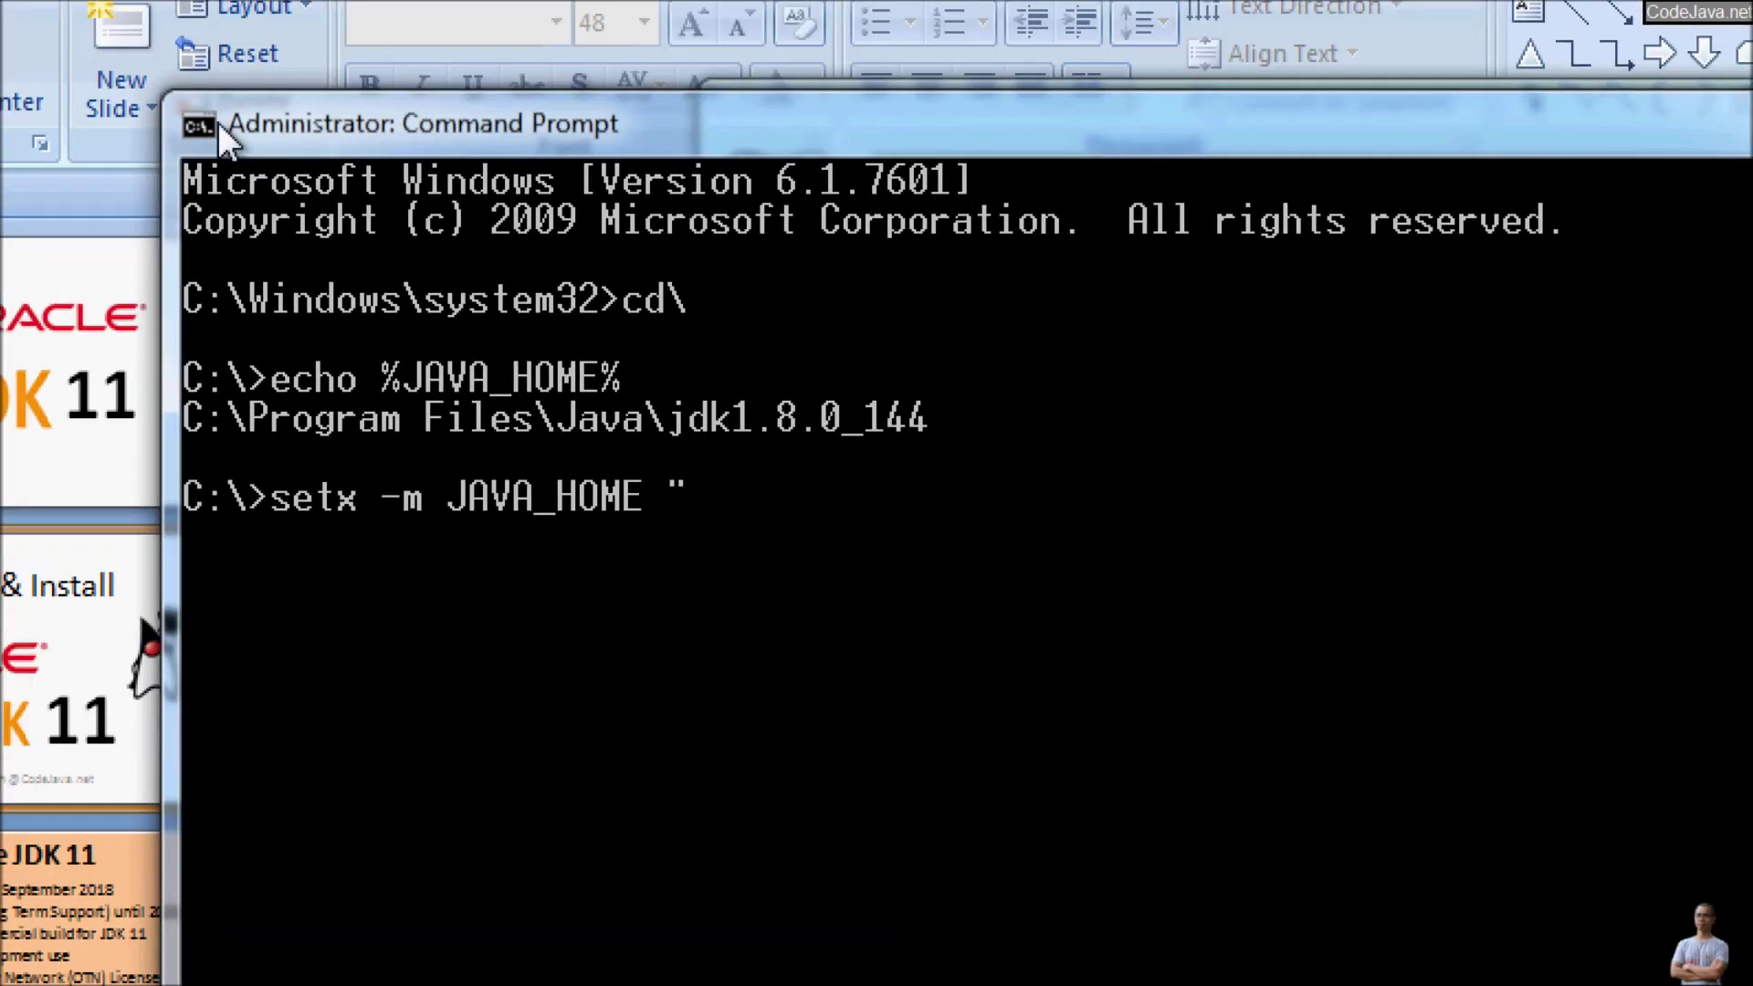
click(239, 129)
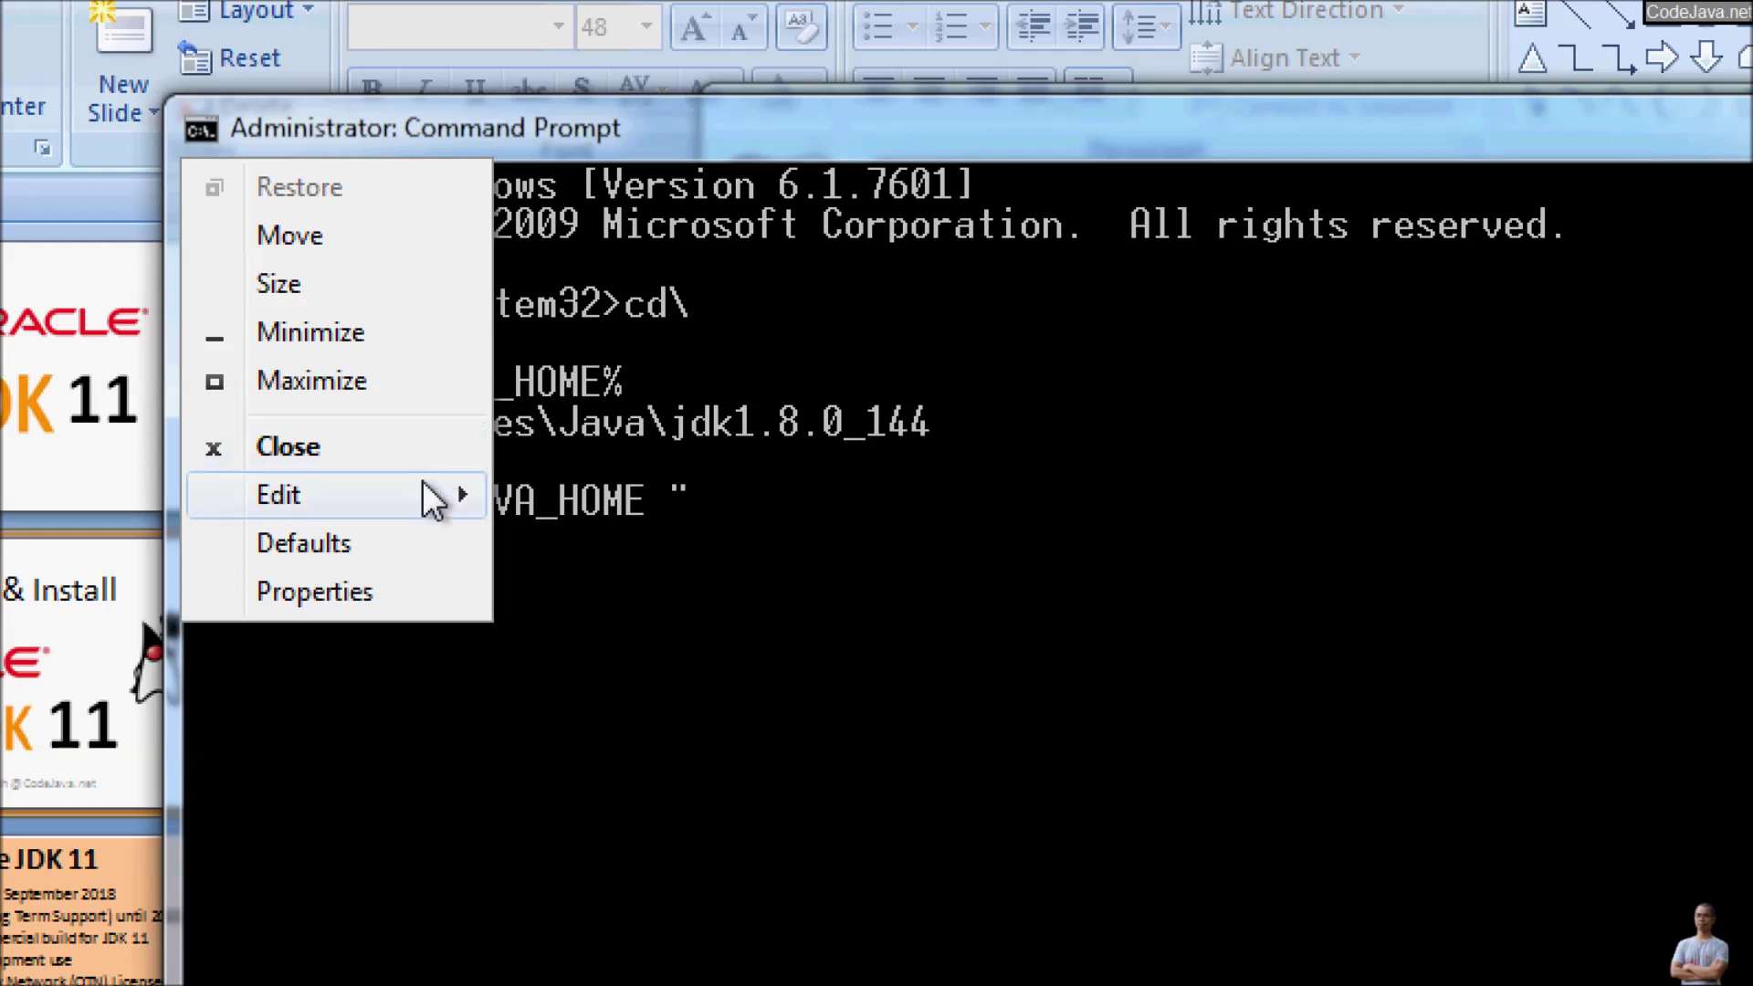
mouse_move(466, 494)
click(584, 575)
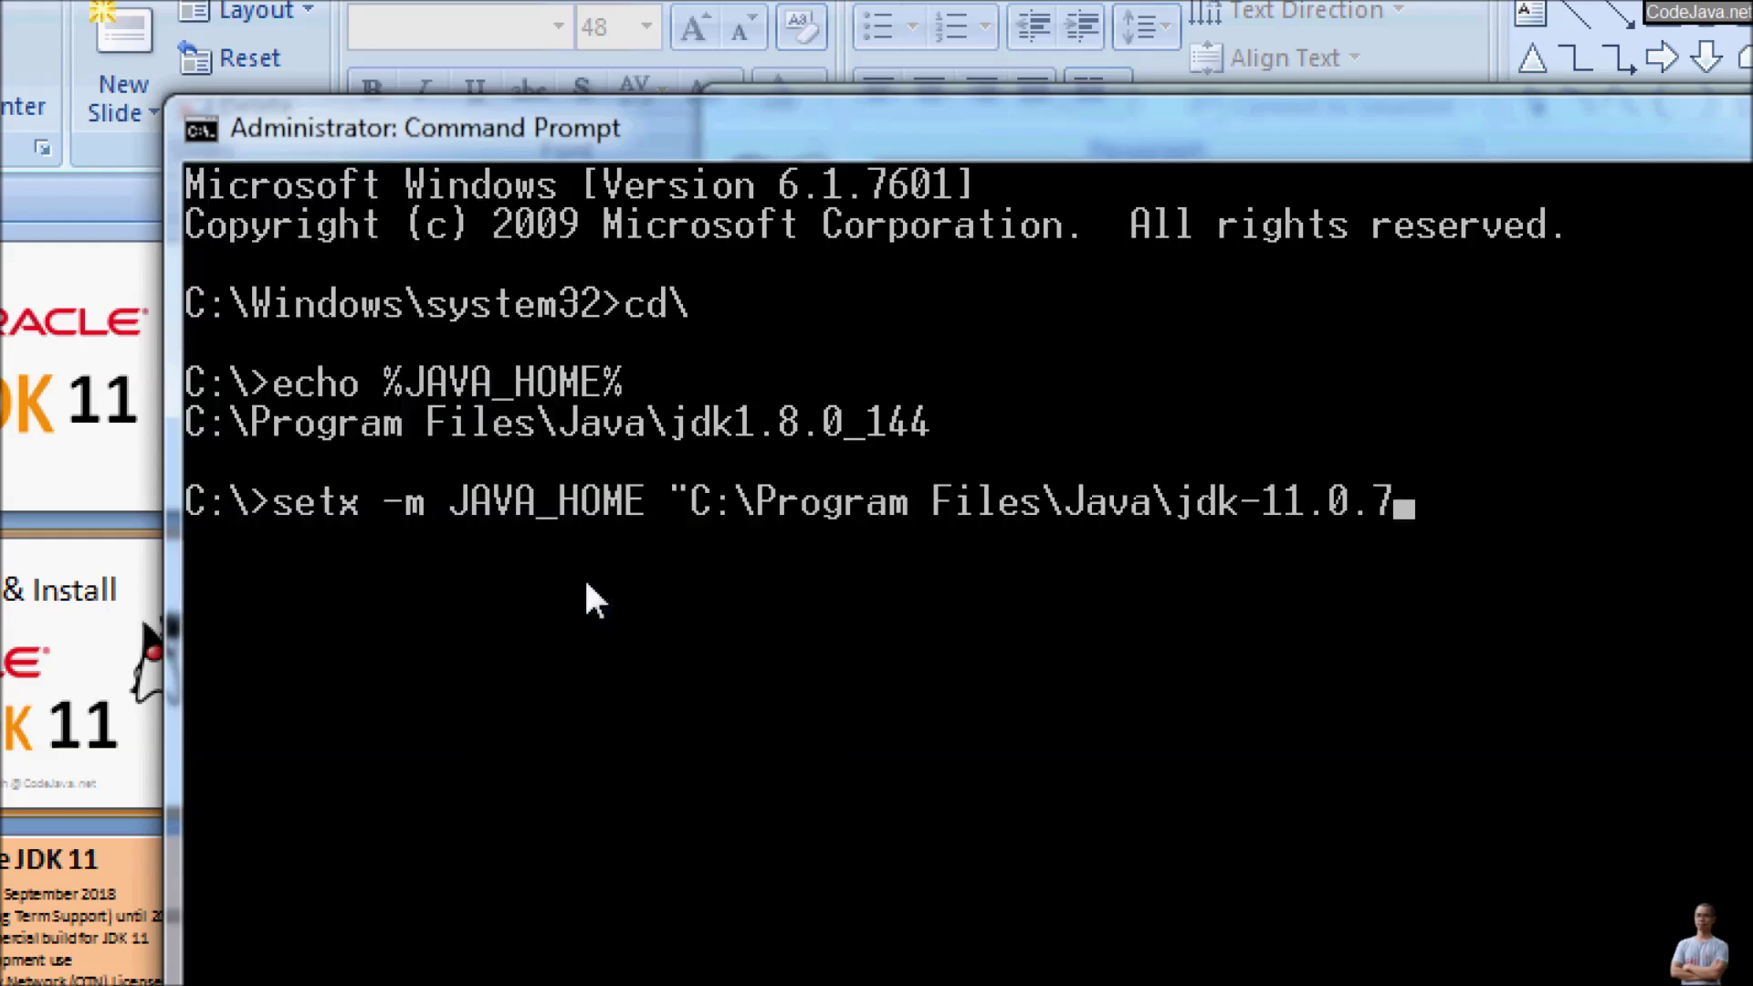
text(")
key(Return)
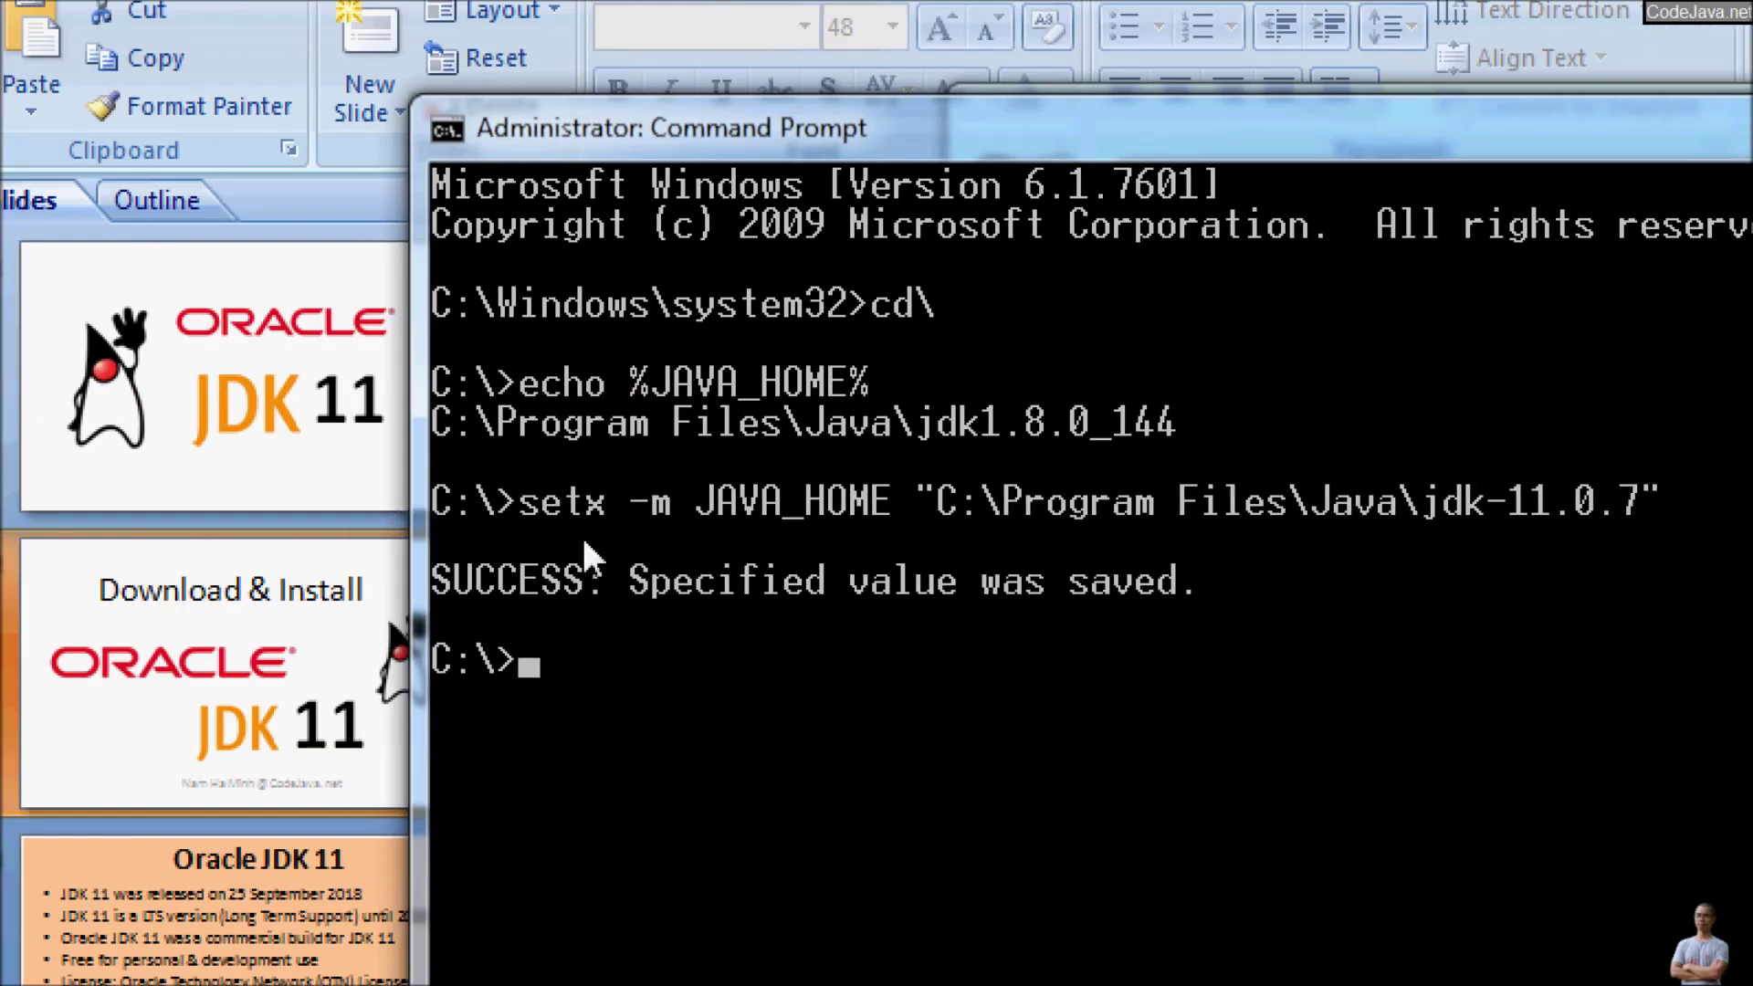
text(exit)
key(Return)
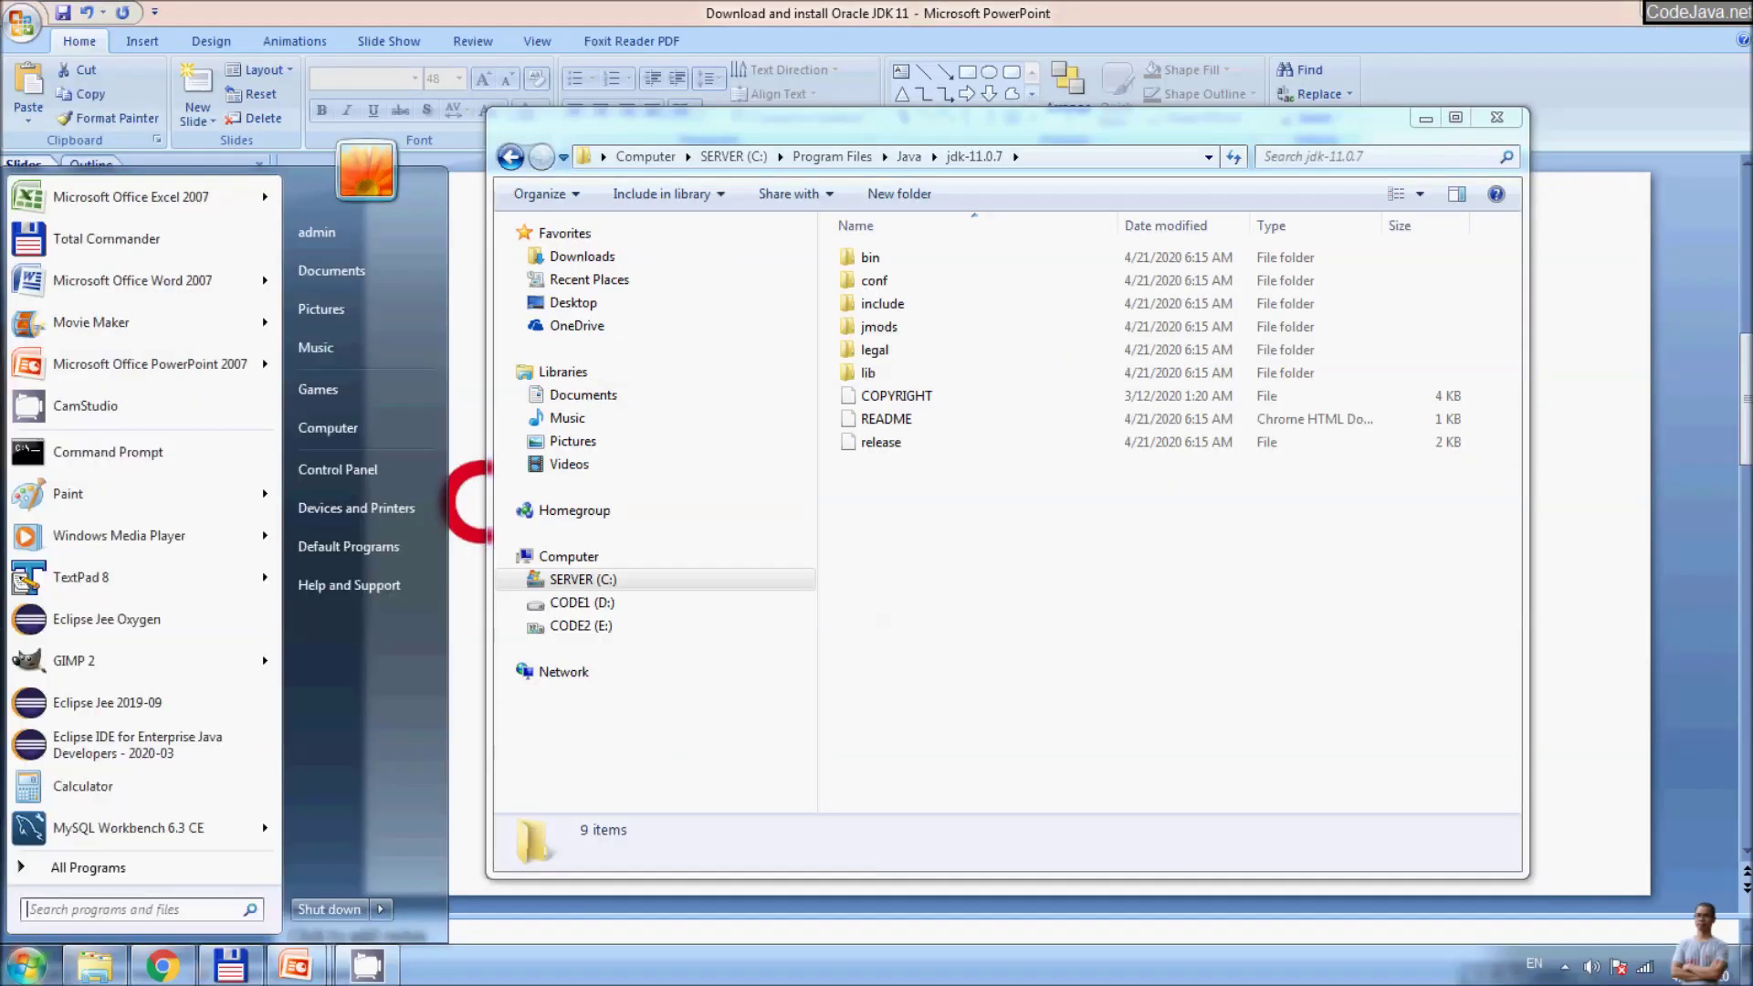
- Open a fresh Command Prompt and run java -version to confirm Java 11.0.7
key(super)
key(Return)
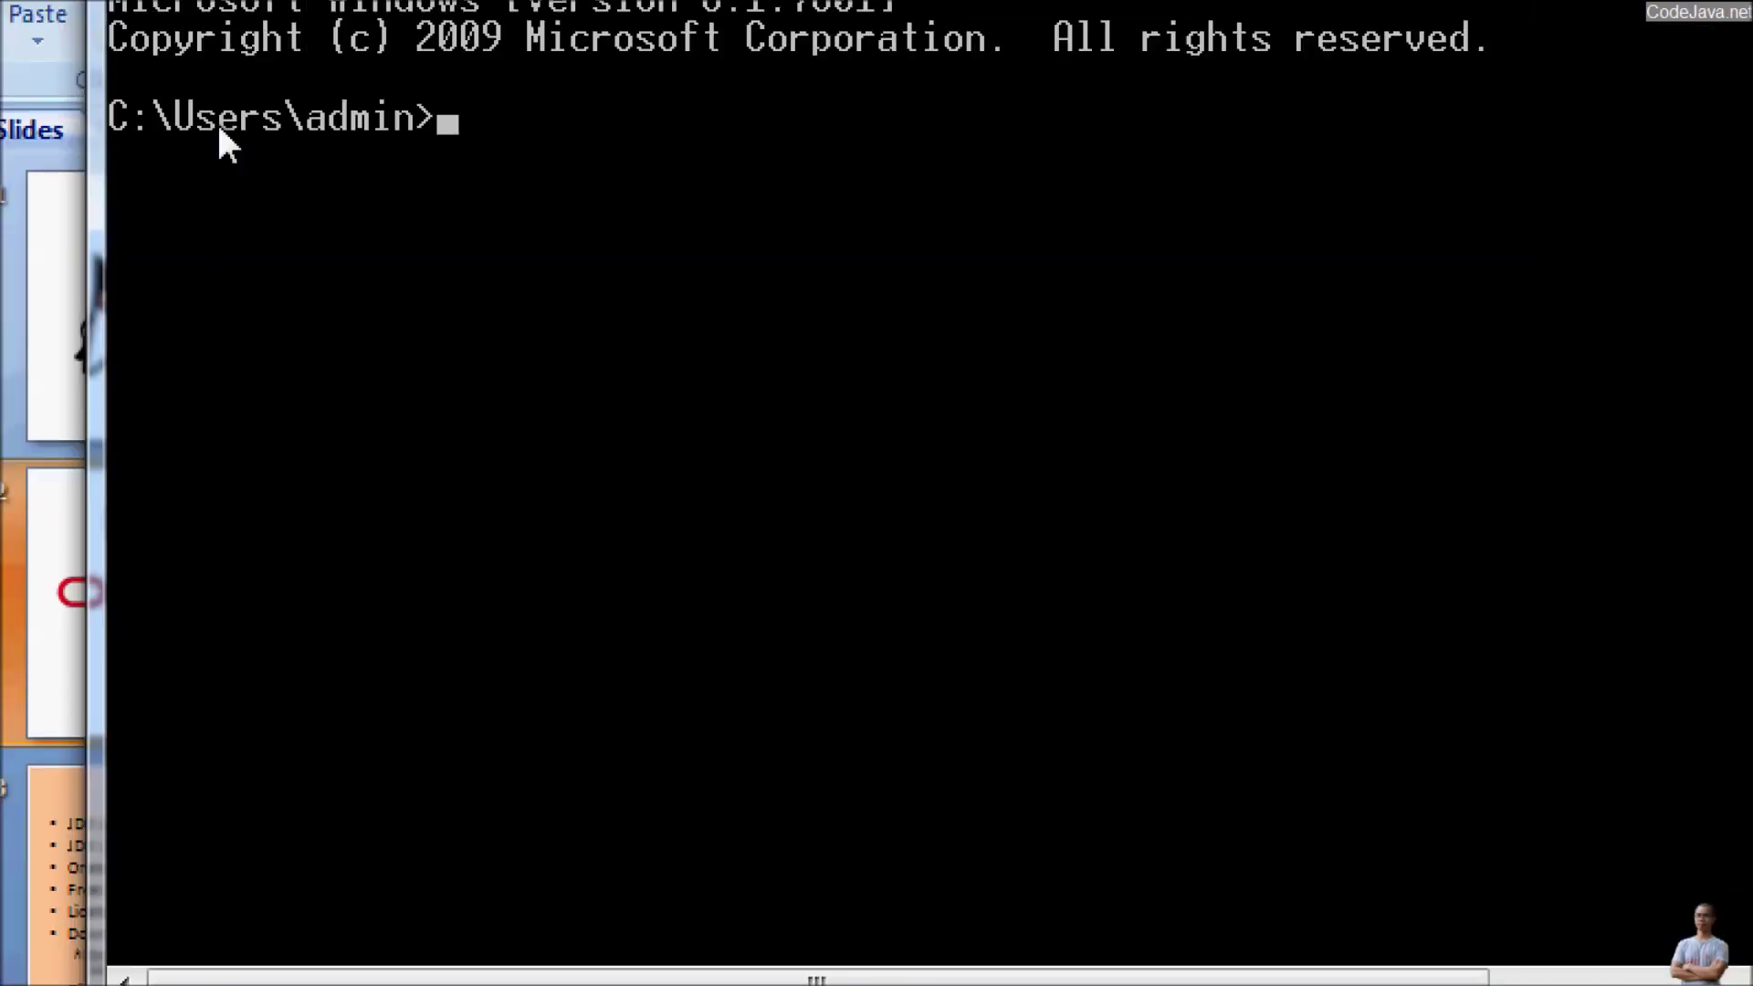
text(java -version)
key(Return)
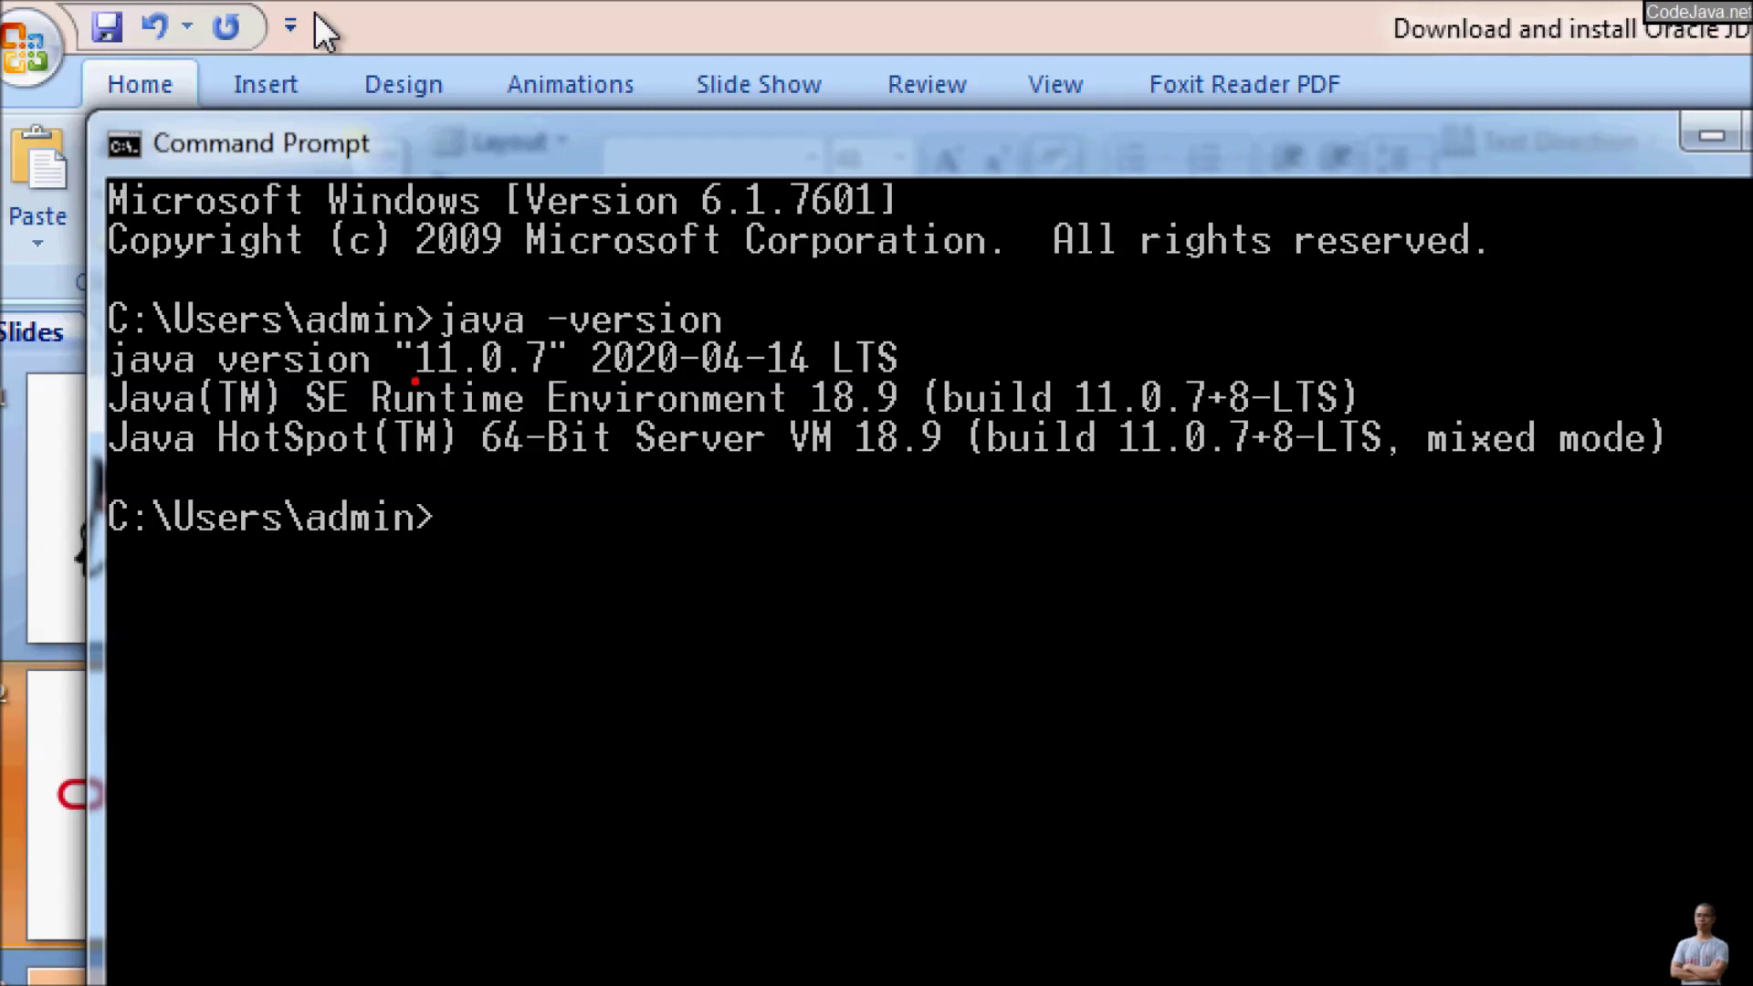
- Underline 11.0.7 and LTS in the version output, then run javac -version
drag(416, 377, 551, 367)
drag(832, 382, 901, 369)
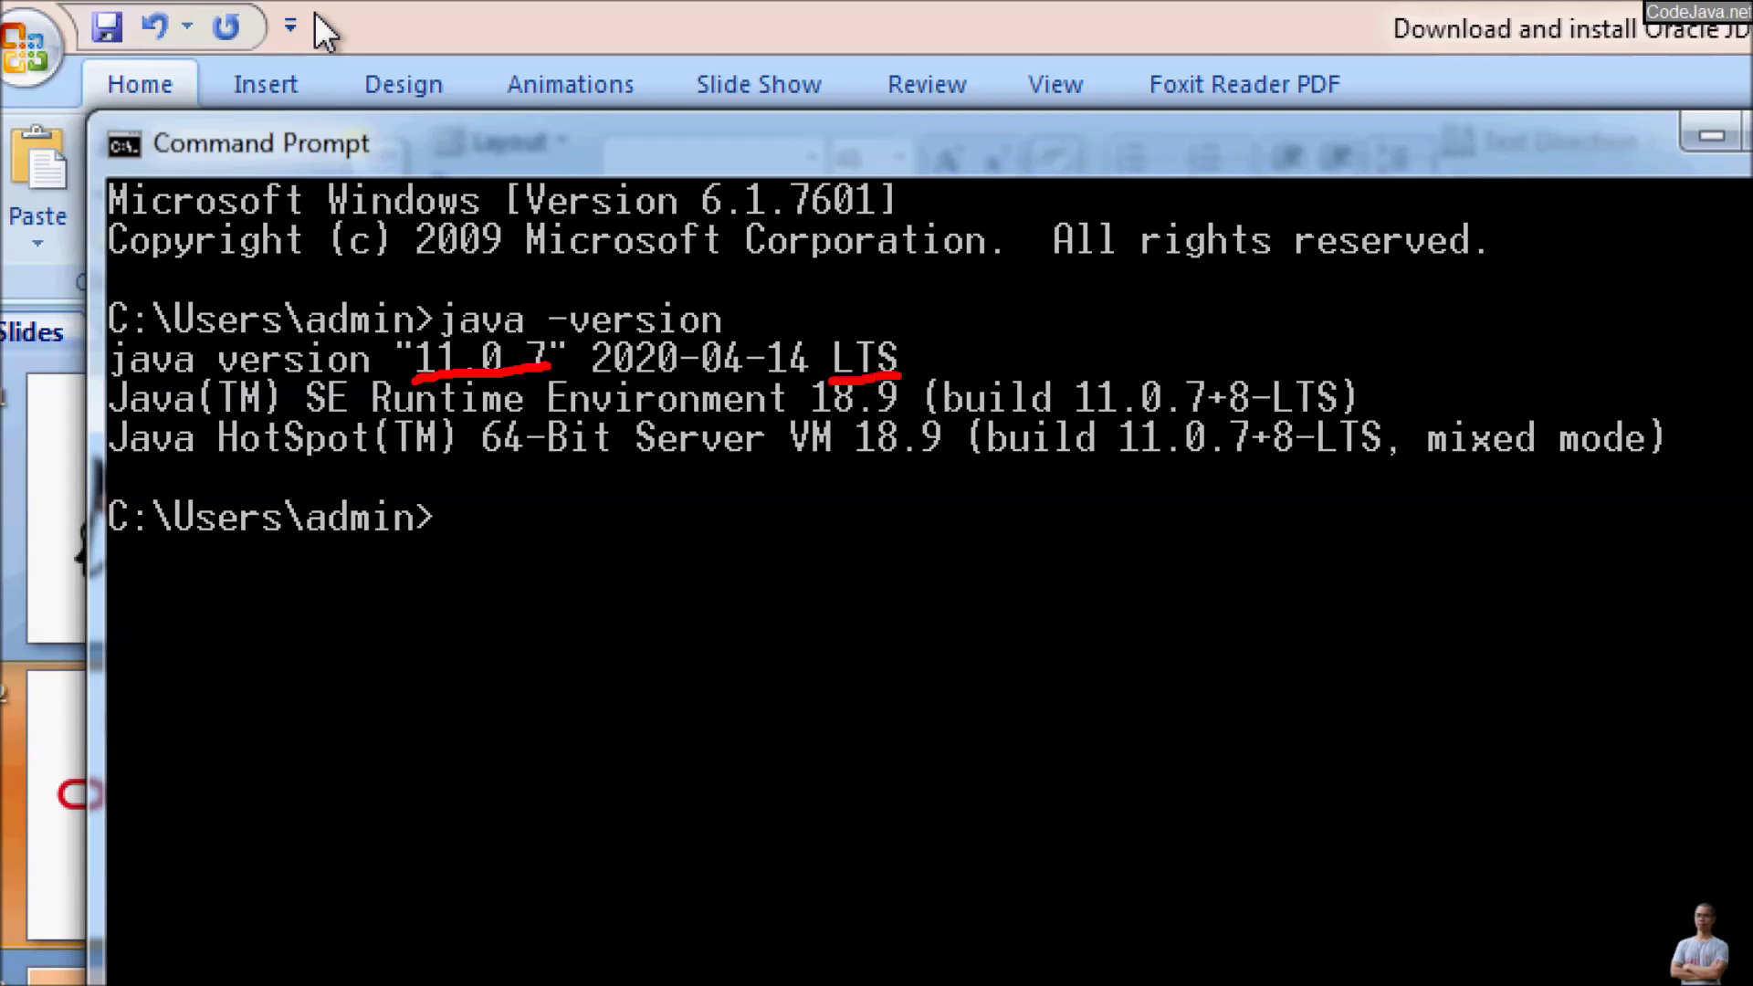
key(Escape)
text(jav)
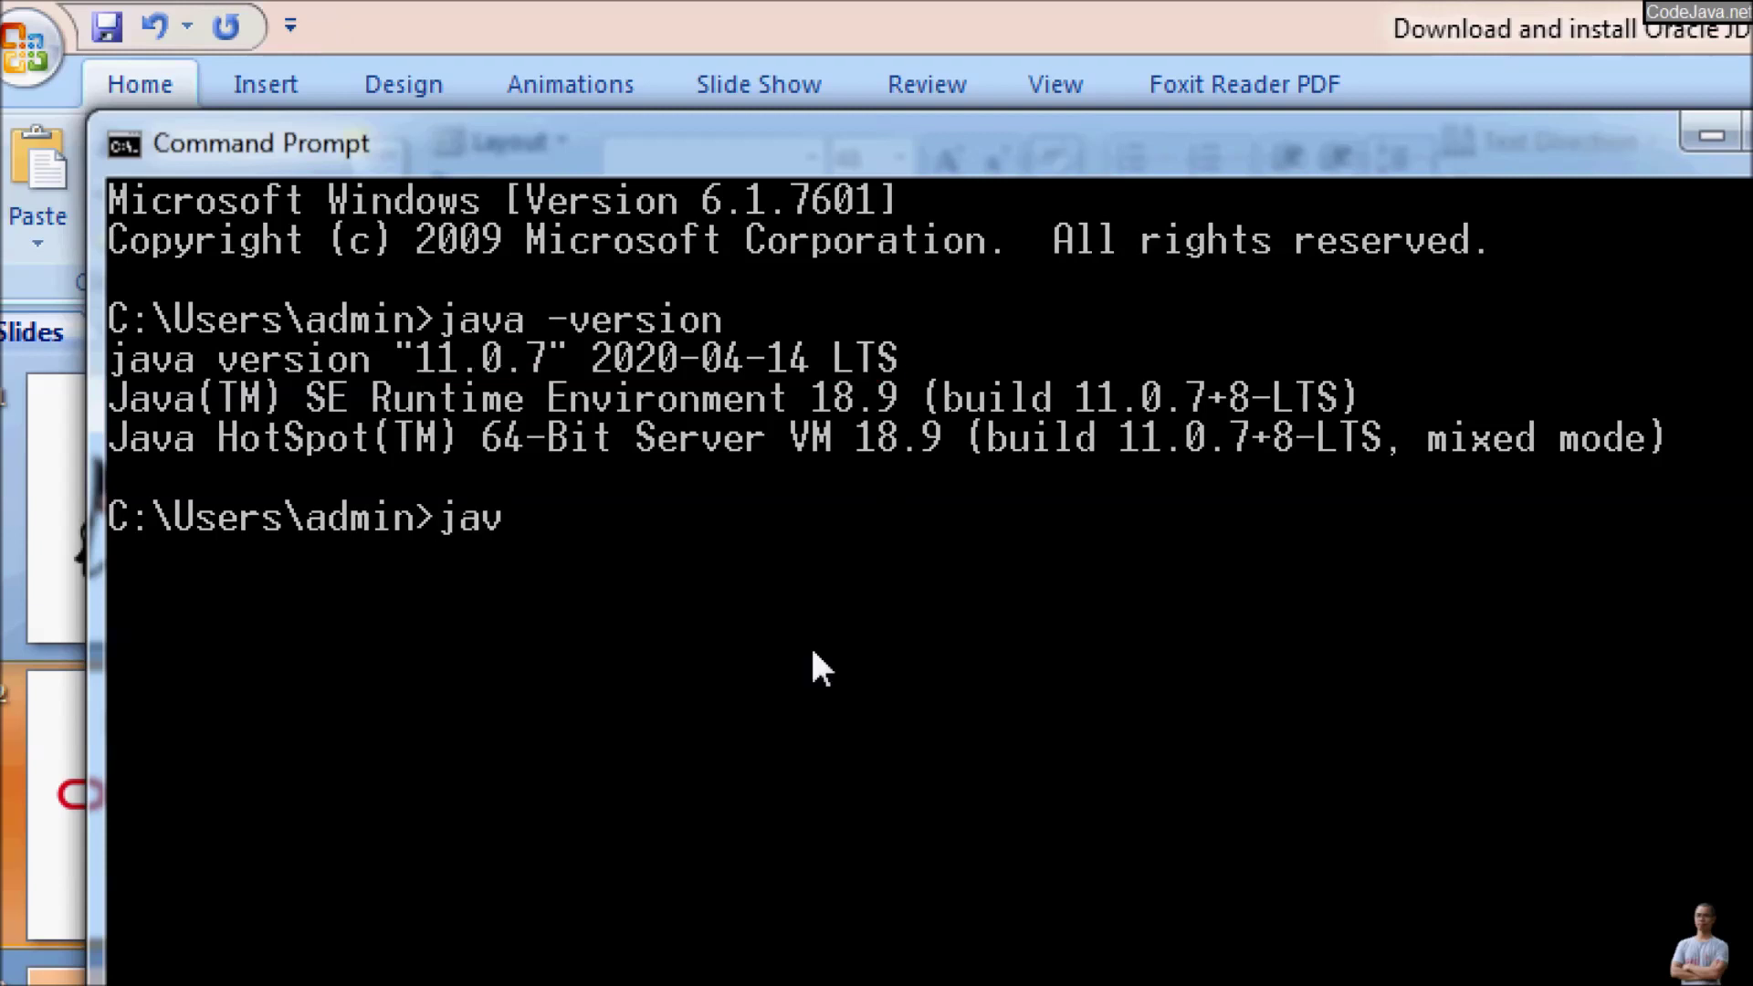
text(ac -version)
key(Return)
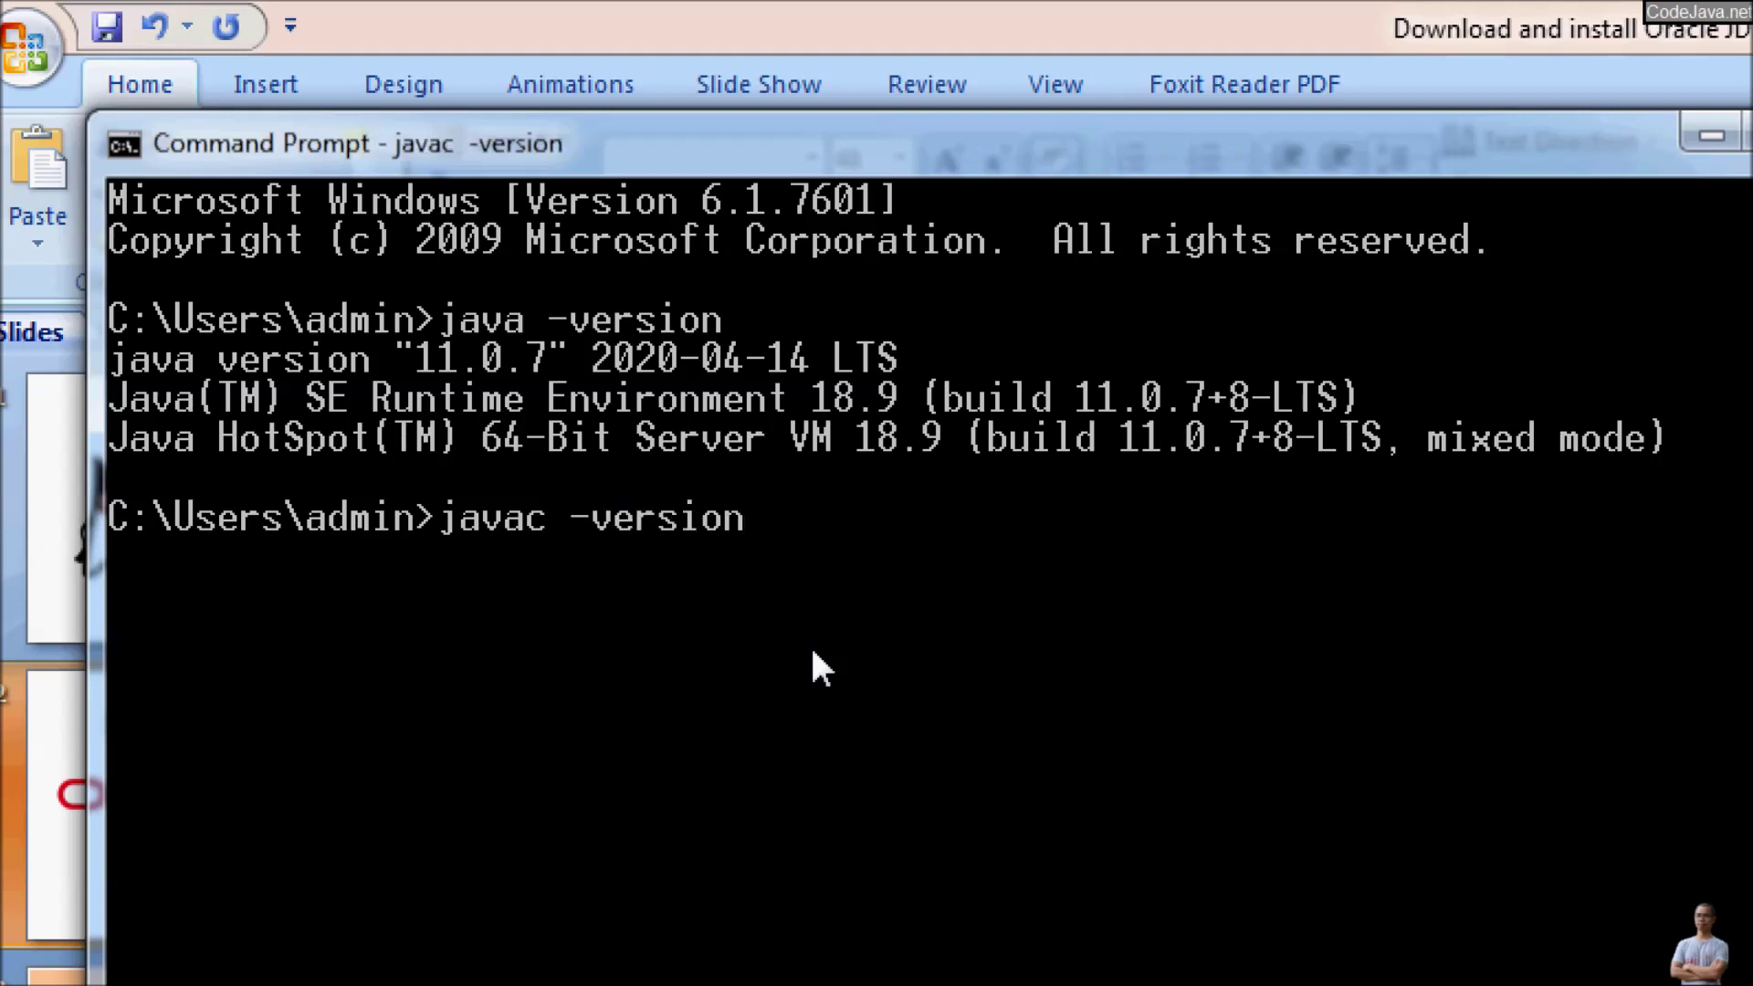